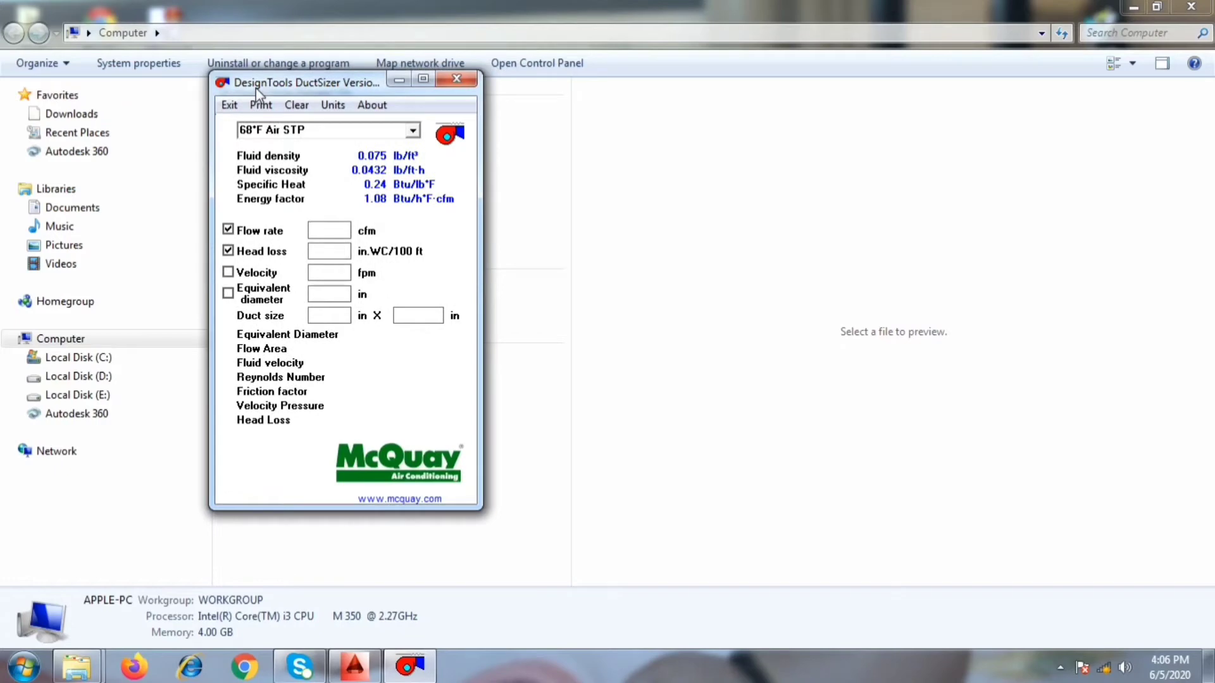
Step: Switch to AutoCAD and examine the FCU duct layout, including its capacity and velocity notes
drag(256, 89, 255, 88)
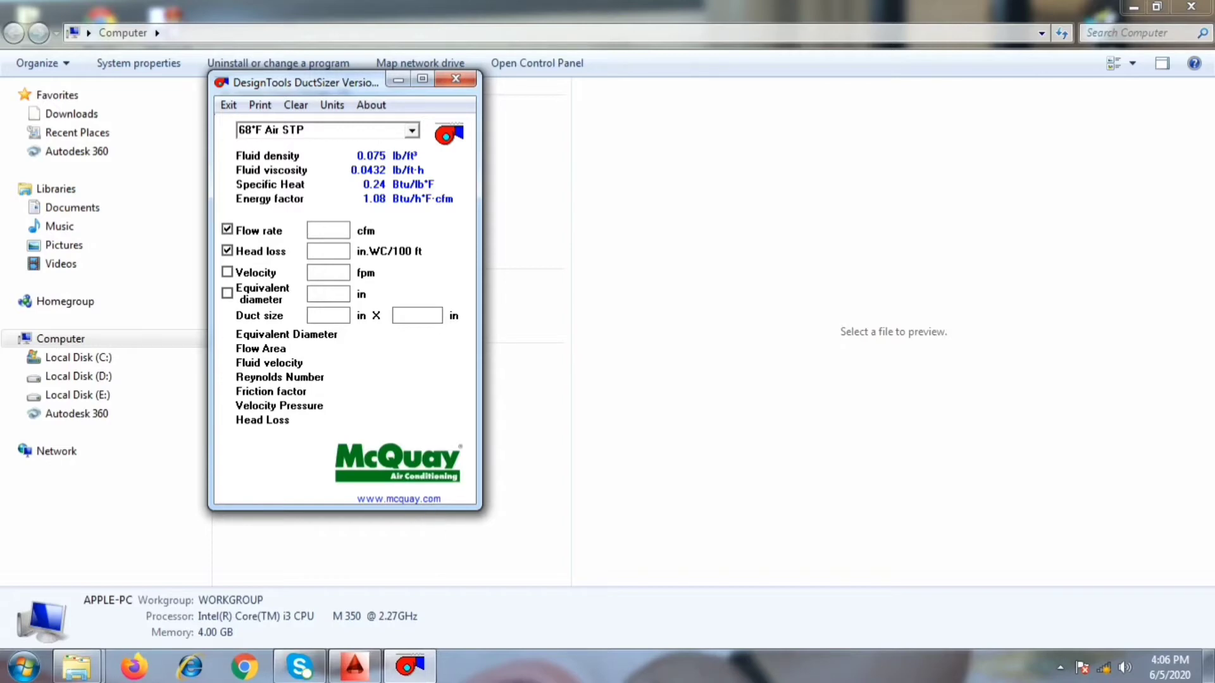
click(376, 658)
scroll(780, 307, down, 3)
scroll(609, 288, up, 3)
mouse_move(735, 306)
middle_down()
mouse_move(611, 307)
mouse_move(632, 268)
mouse_move(625, 286)
middle_up()
scroll(631, 289, down, 2)
scroll(635, 288, up, 2)
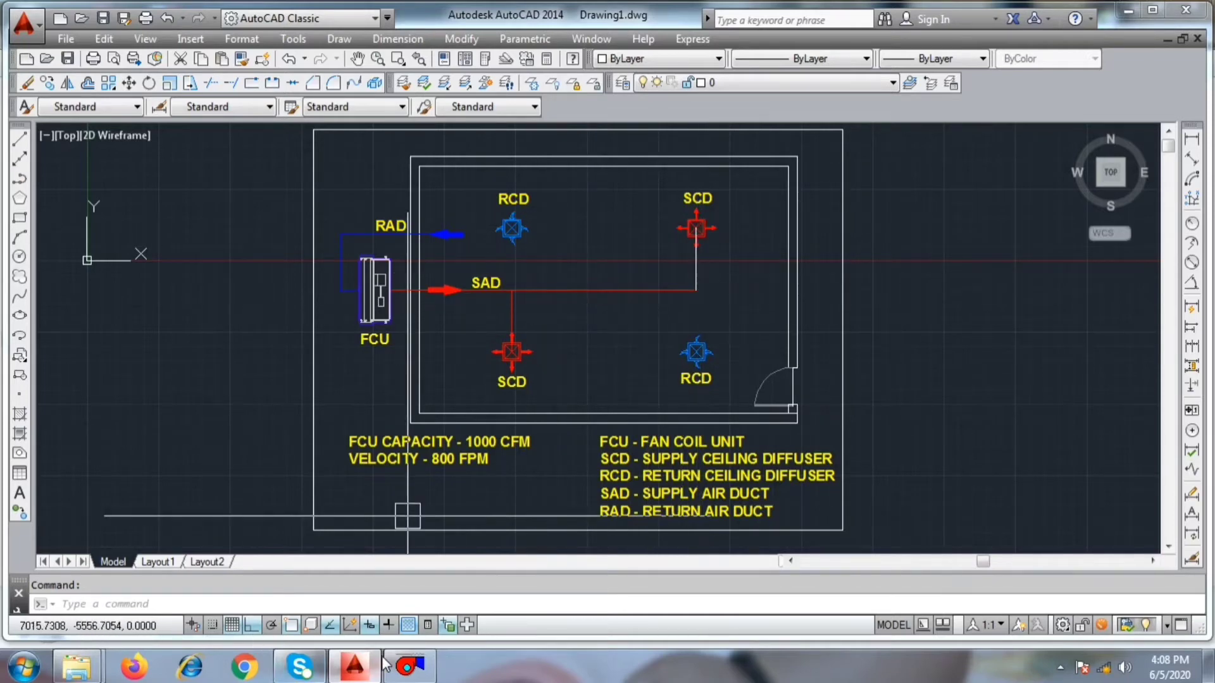
Step: Switch to DuctSizer and place its window beside the FCU and the capacity notes on the drawing
click(412, 670)
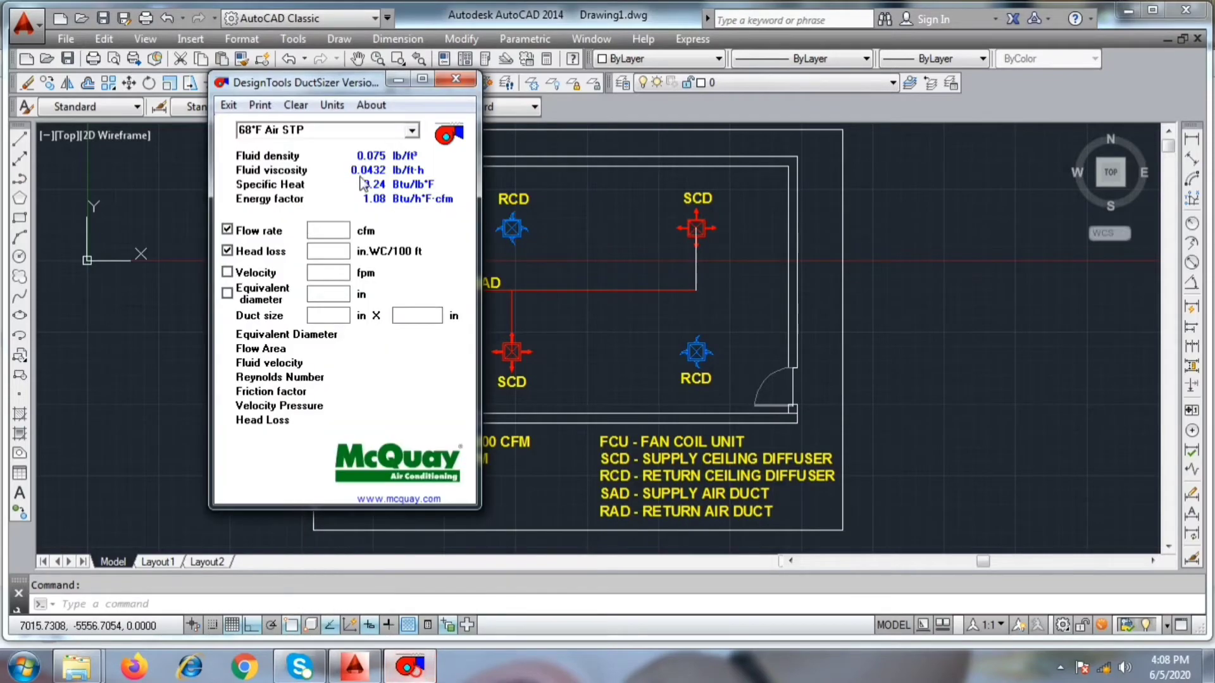
mouse_move(364, 88)
mouse_down()
mouse_move(879, 111)
mouse_move(601, 117)
mouse_move(892, 146)
mouse_up()
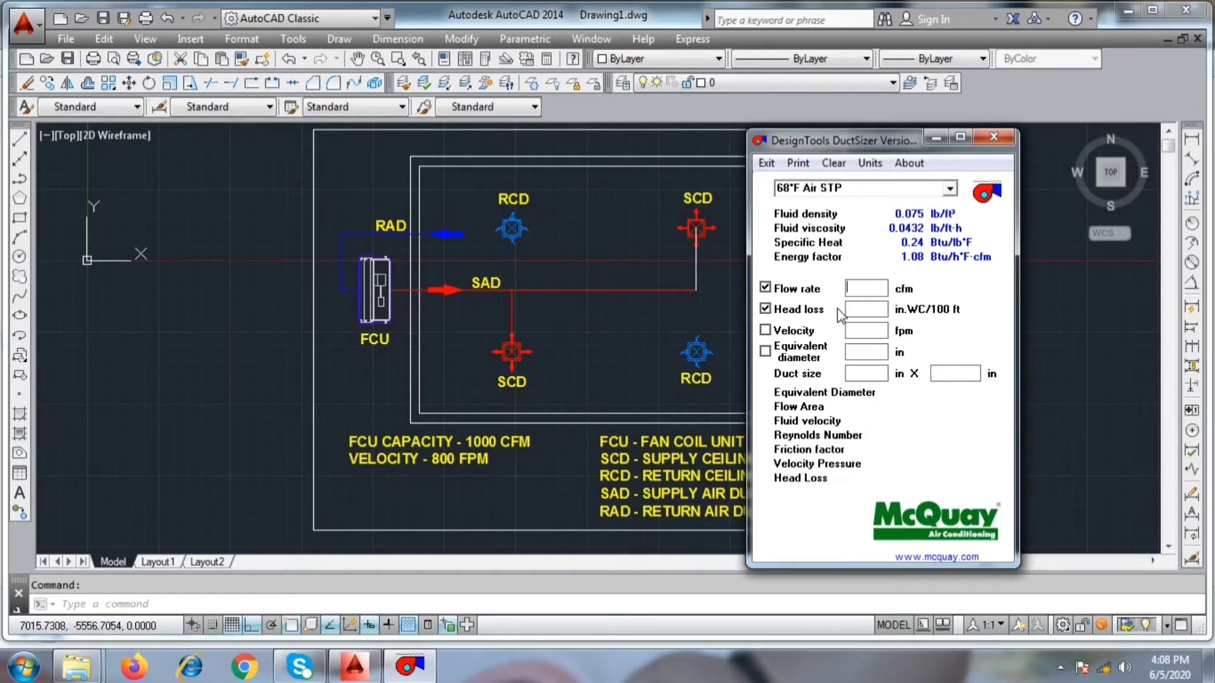
Step: Try Metric units in the duct calculator and return to ips (US units)
click(870, 163)
click(897, 182)
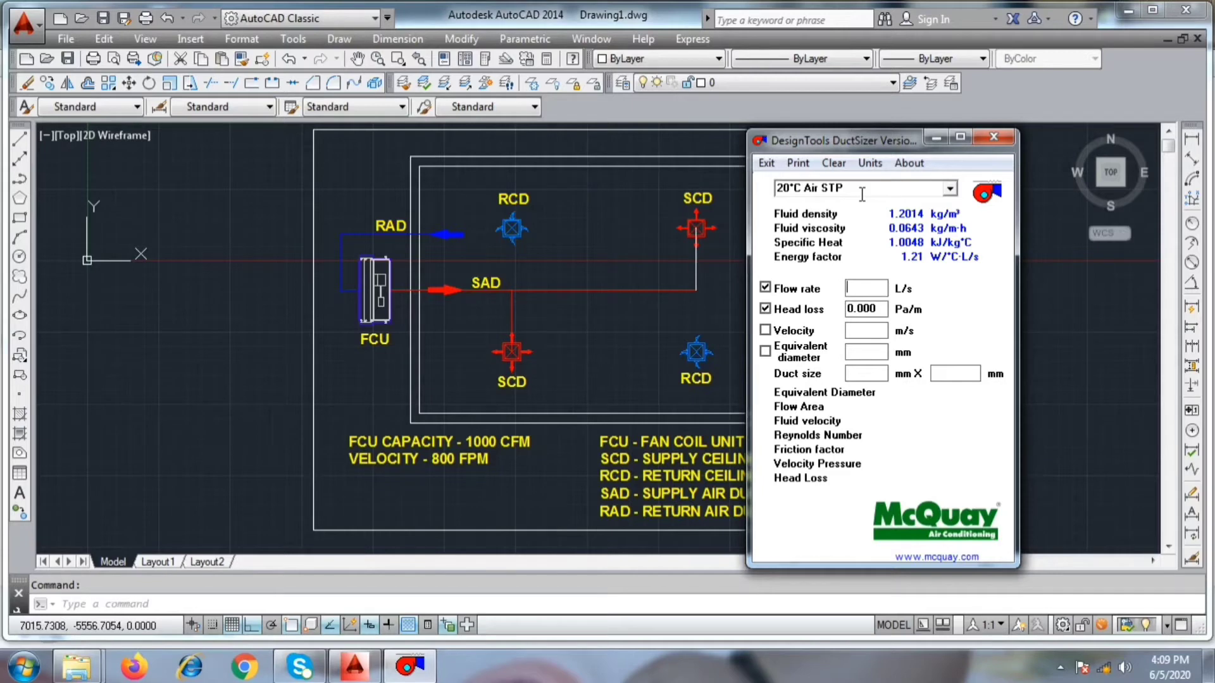
click(870, 163)
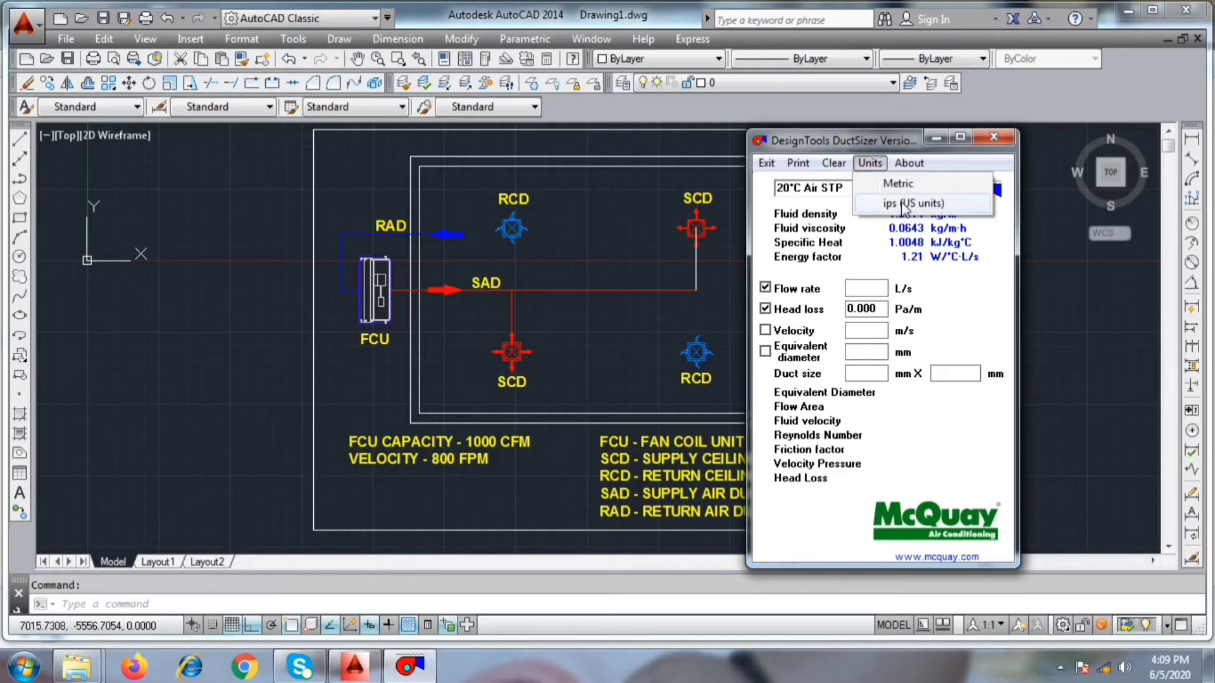
click(905, 204)
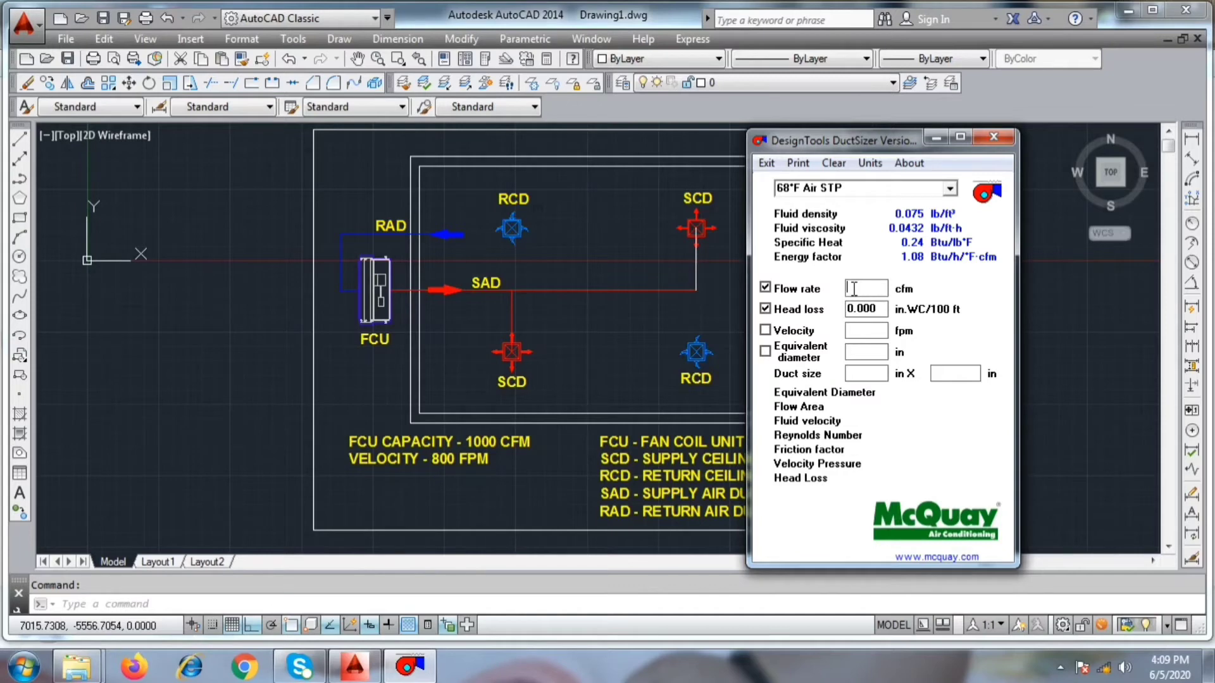
Step: Enter the sizing criteria from the drawing notes: flow rate 1000 cfm and velocity 800 fpm
text(1000)
click(897, 287)
click(374, 476)
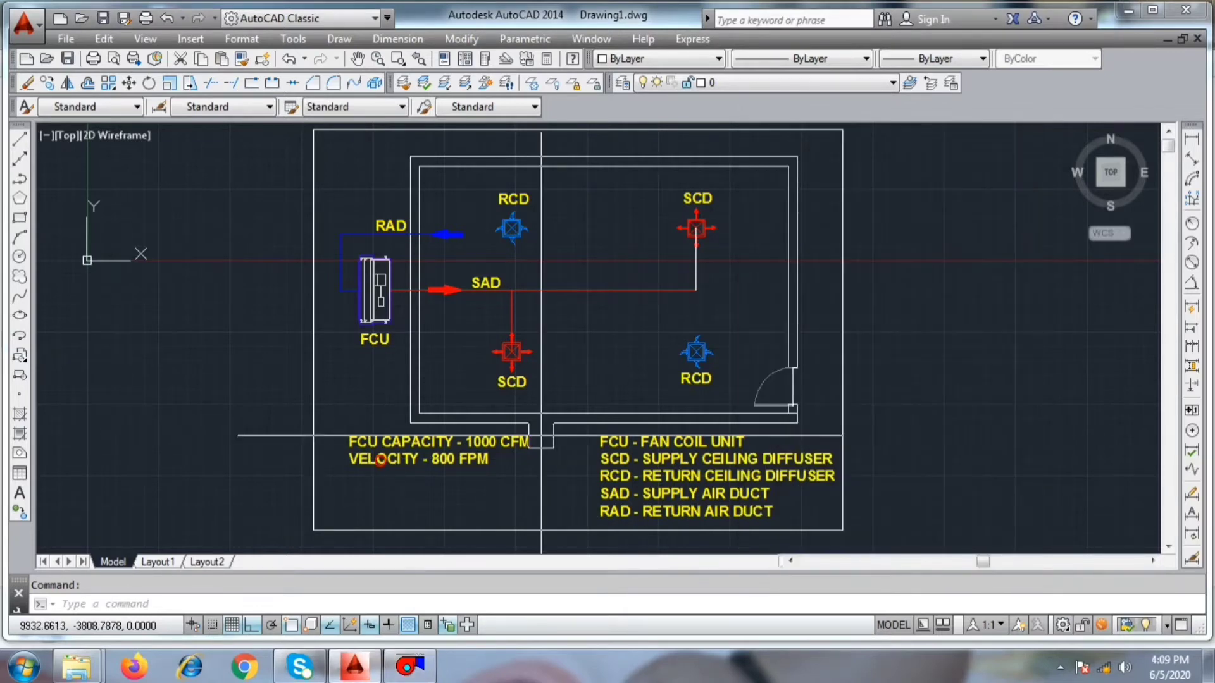
click(408, 666)
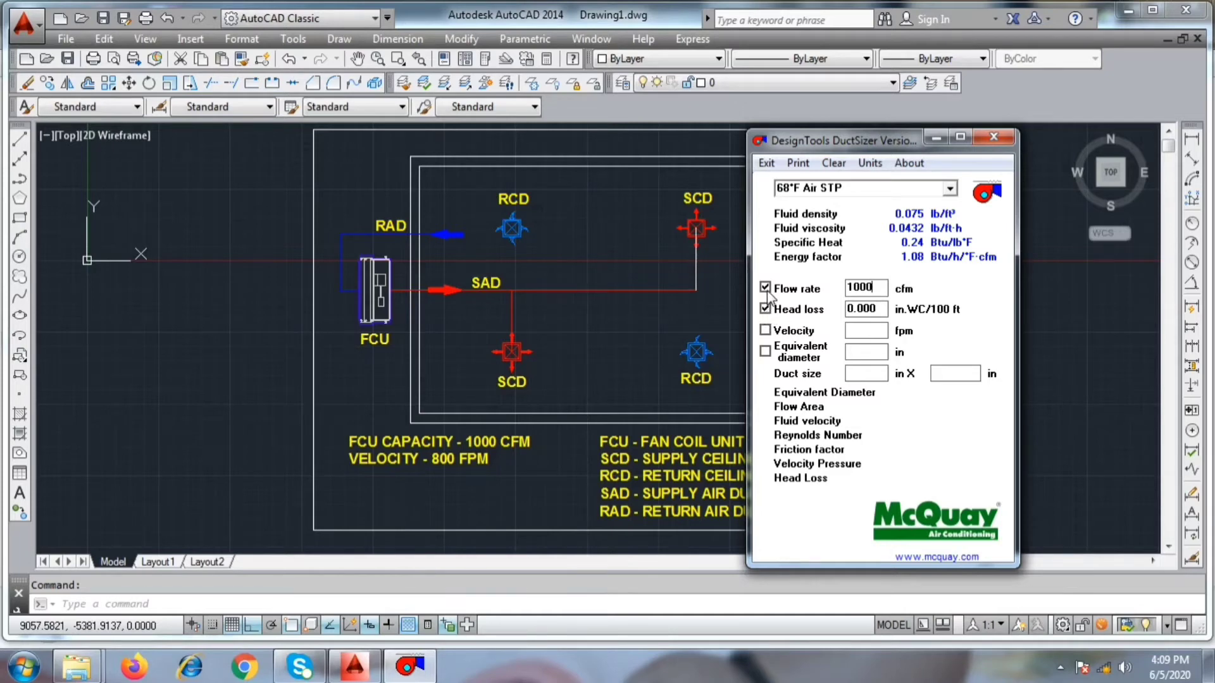
click(848, 331)
text(800)
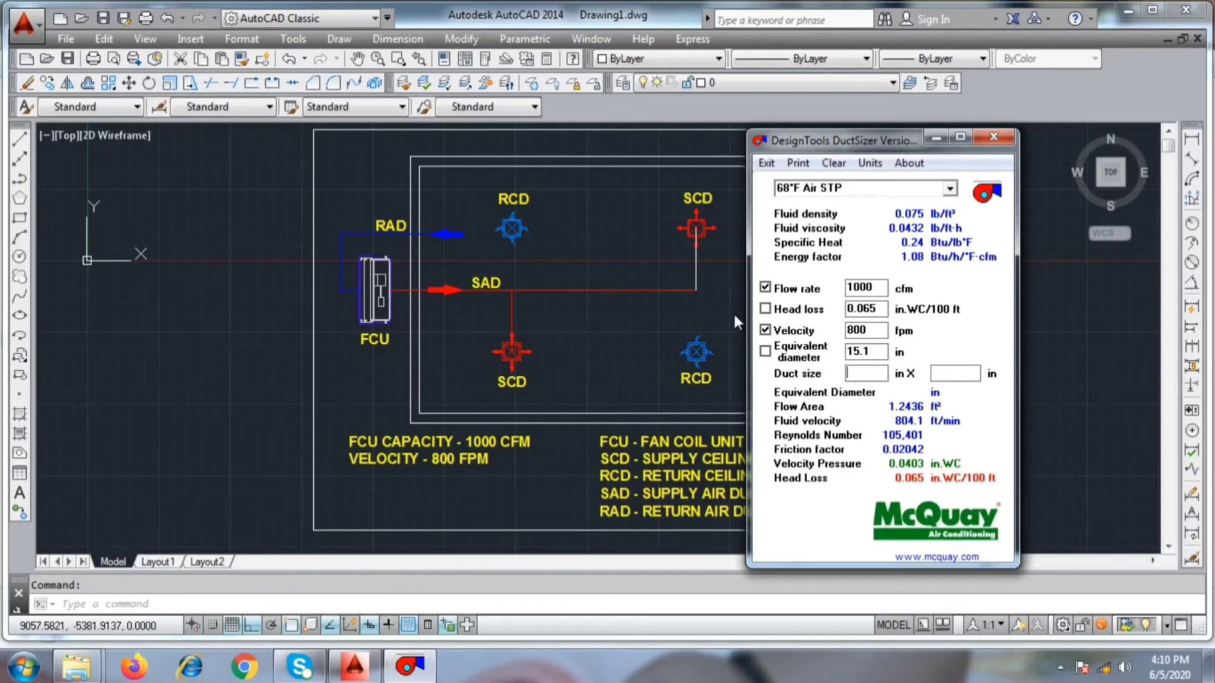
Step: Move the duct calculator clear of the room plan and set the first duct size dimension to 12 in
mouse_move(836, 145)
mouse_down()
mouse_move(913, 149)
mouse_move(908, 138)
mouse_up()
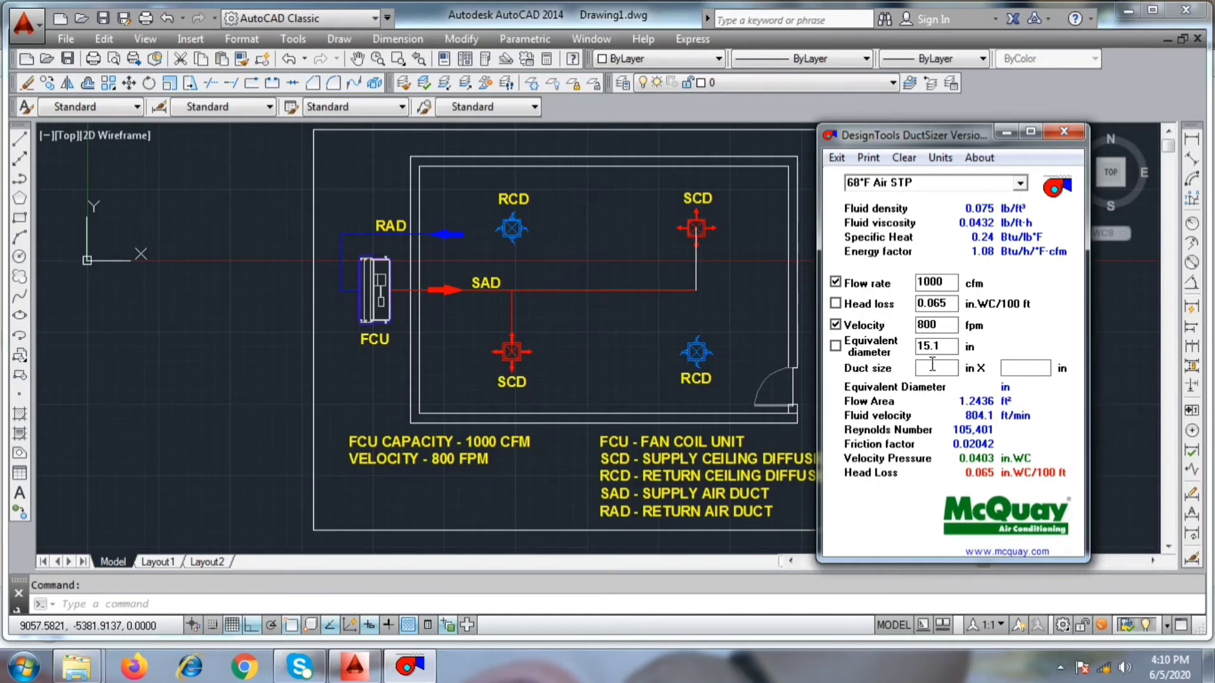
text(132)
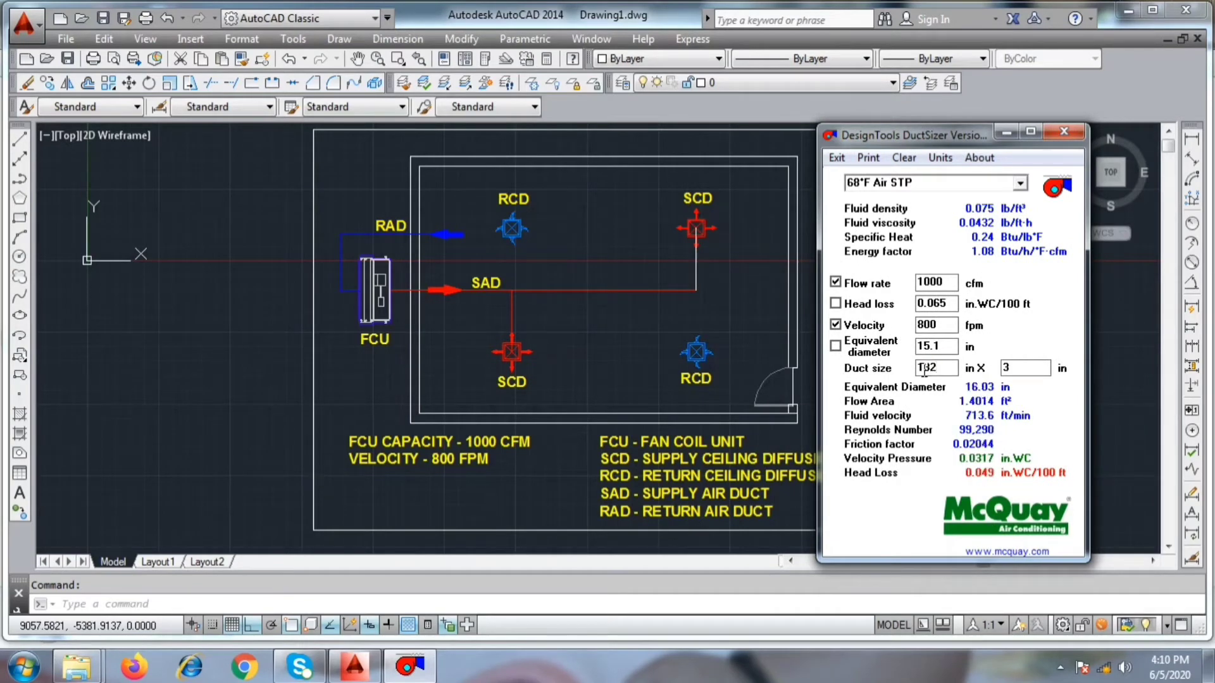
key(BackSpace)
key(BackSpace)
text(2)
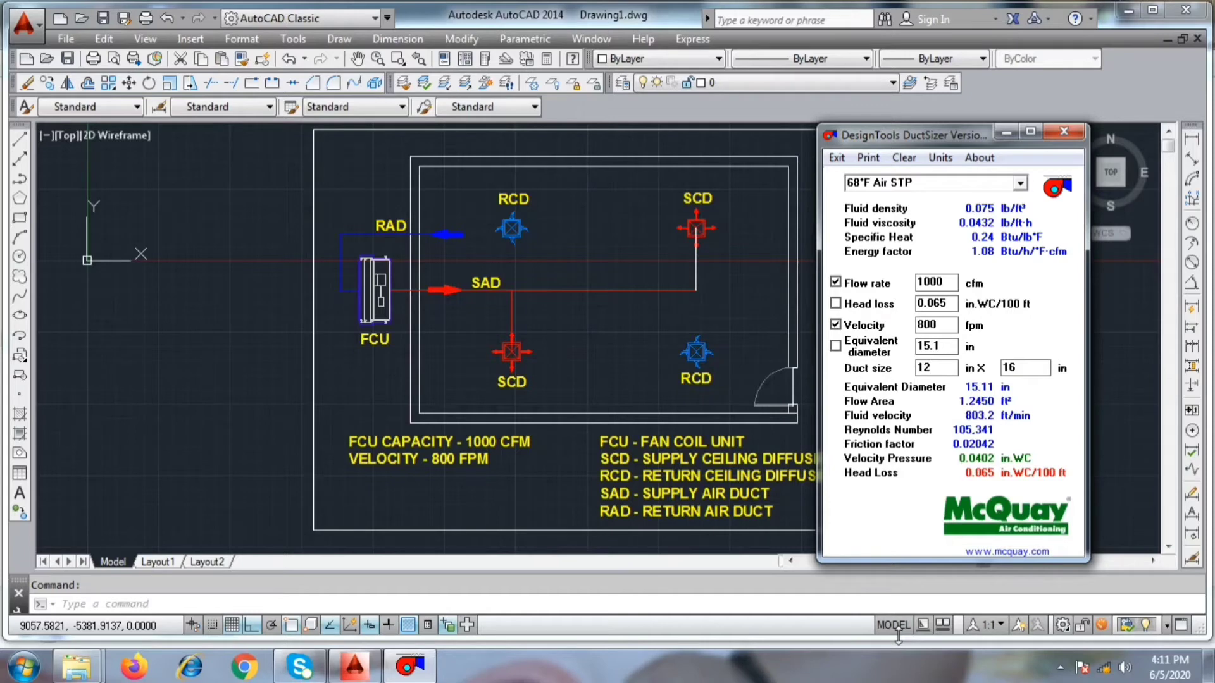
Step: Try an alternative duct size of 20 in x 10 in for the same airflow
click(1028, 367)
click(939, 371)
key(BackSpace)
text(0)
key(BackSpace)
key(BackSpace)
text(20)
key(Tab)
text(10)
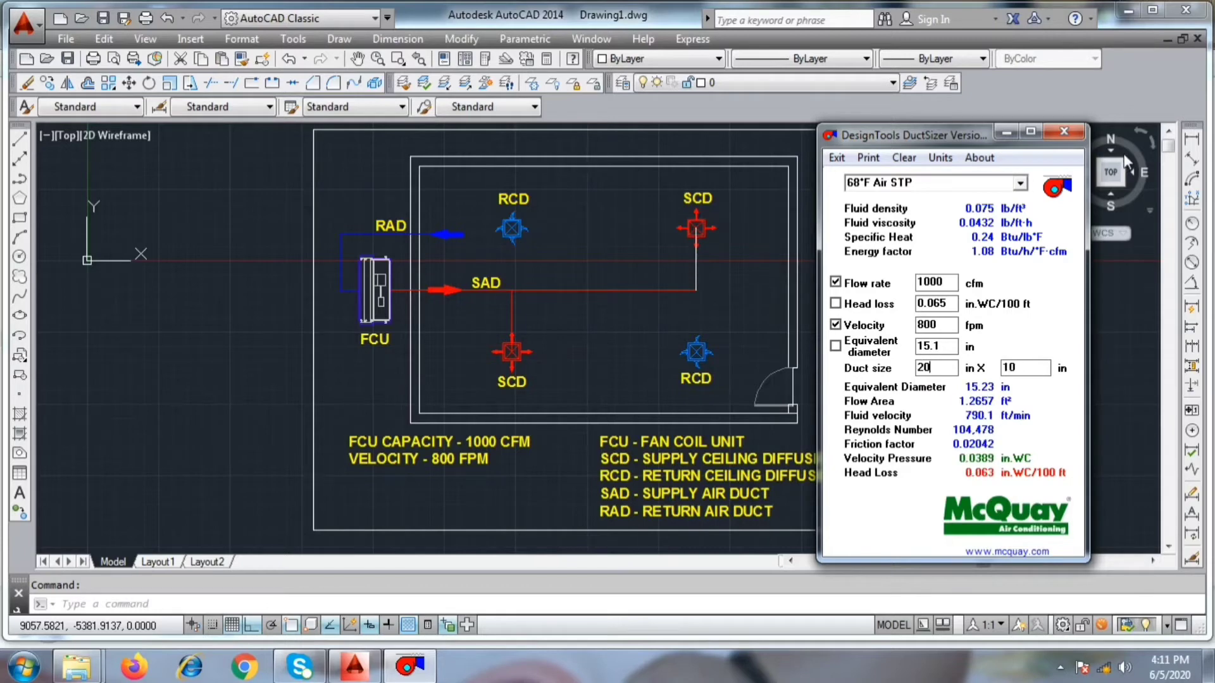
Step: Replace the trial value with 12 in as the first dimension, giving a 12 x 16 in duct
key(BackSpace)
key(BackSpace)
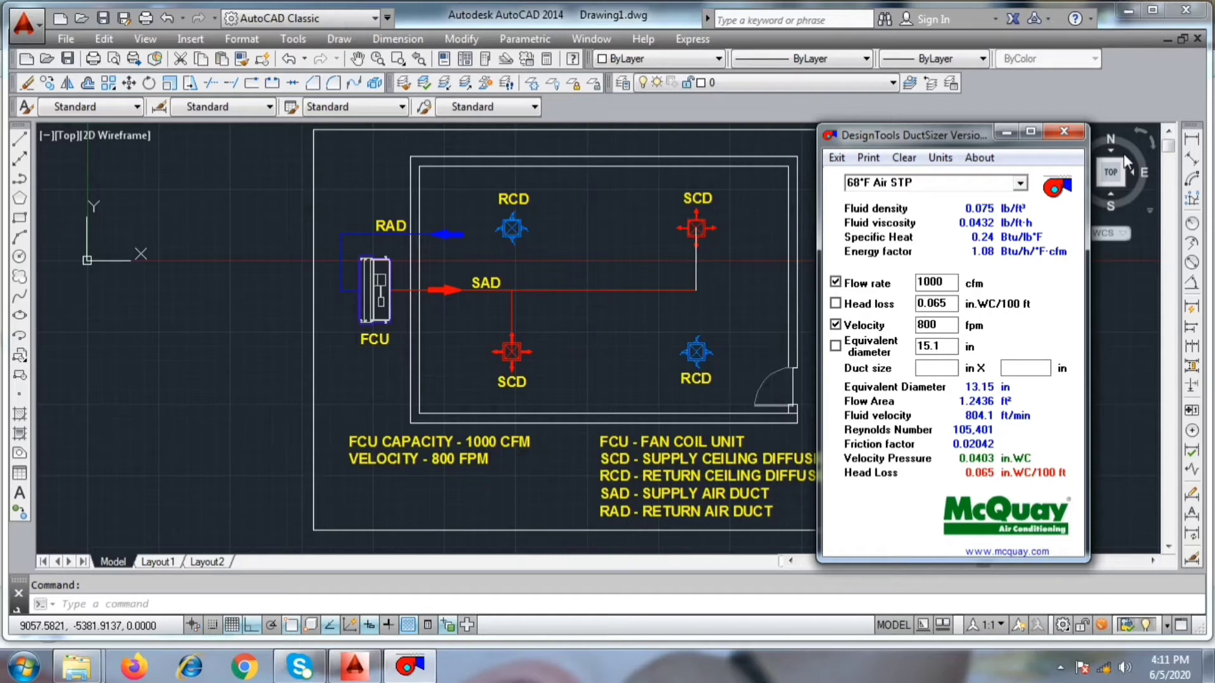
text(8)
key(BackSpace)
text(1)
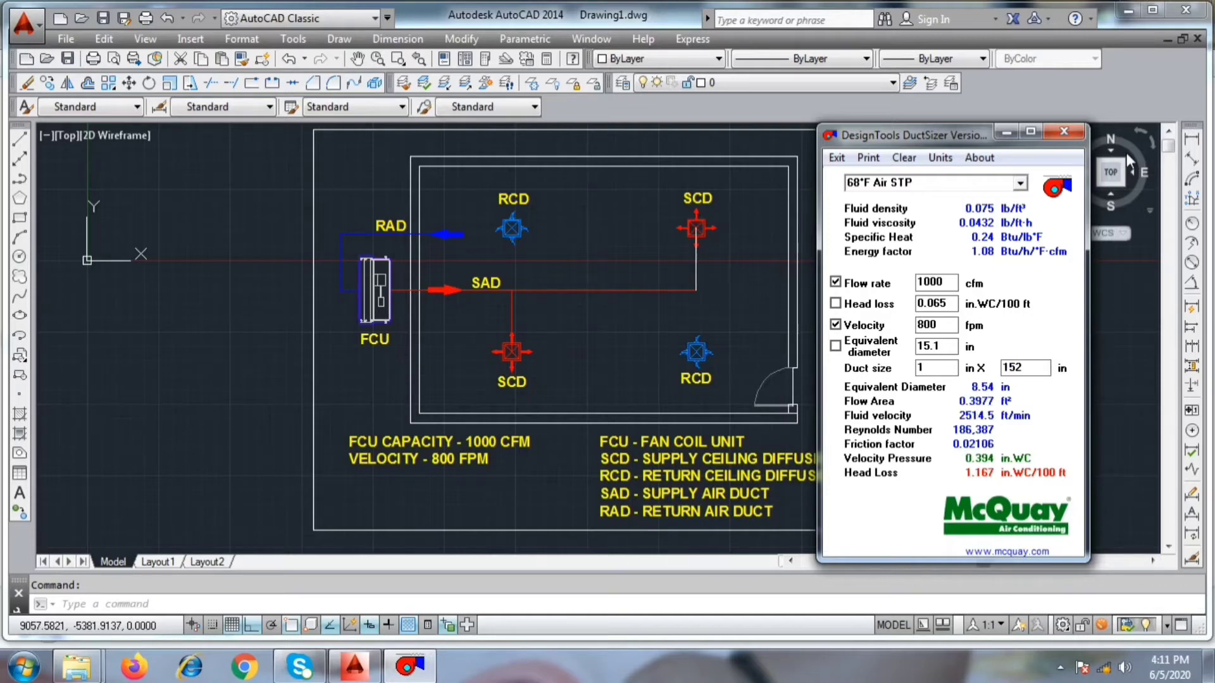
text(2)
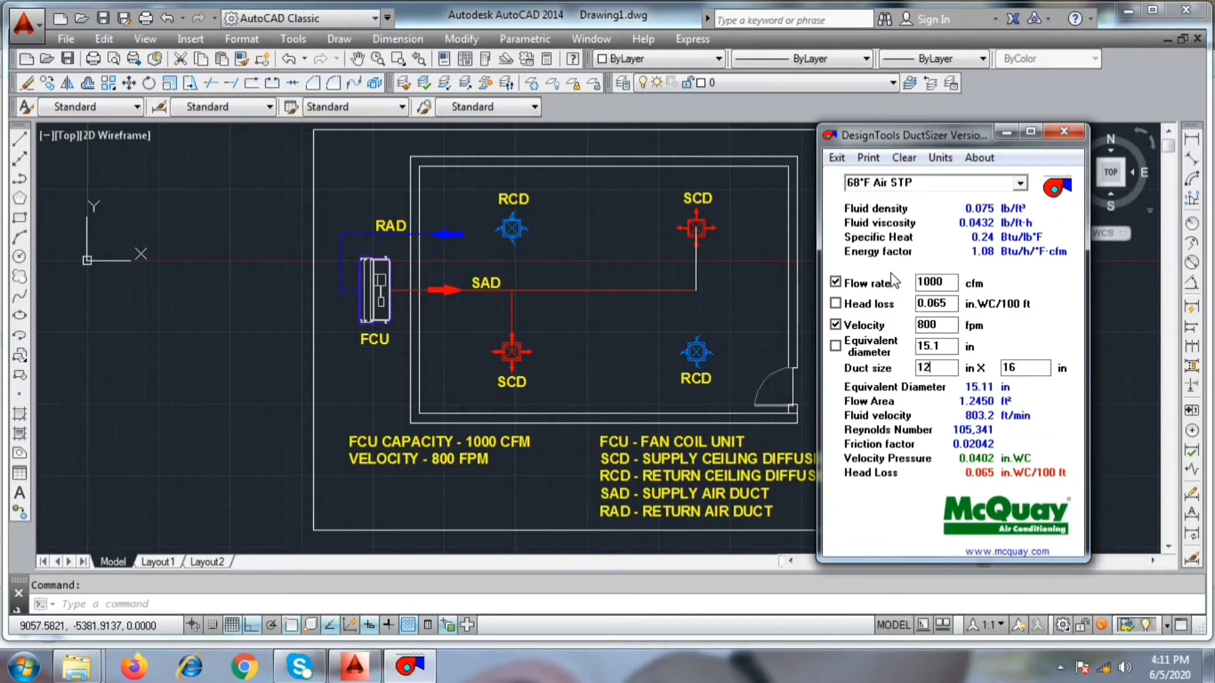
Step: Switch to AutoCAD and locate the prepared duct size labels below the drawing frame
click(477, 307)
scroll(477, 309, down, 4)
scroll(500, 461, up, 8)
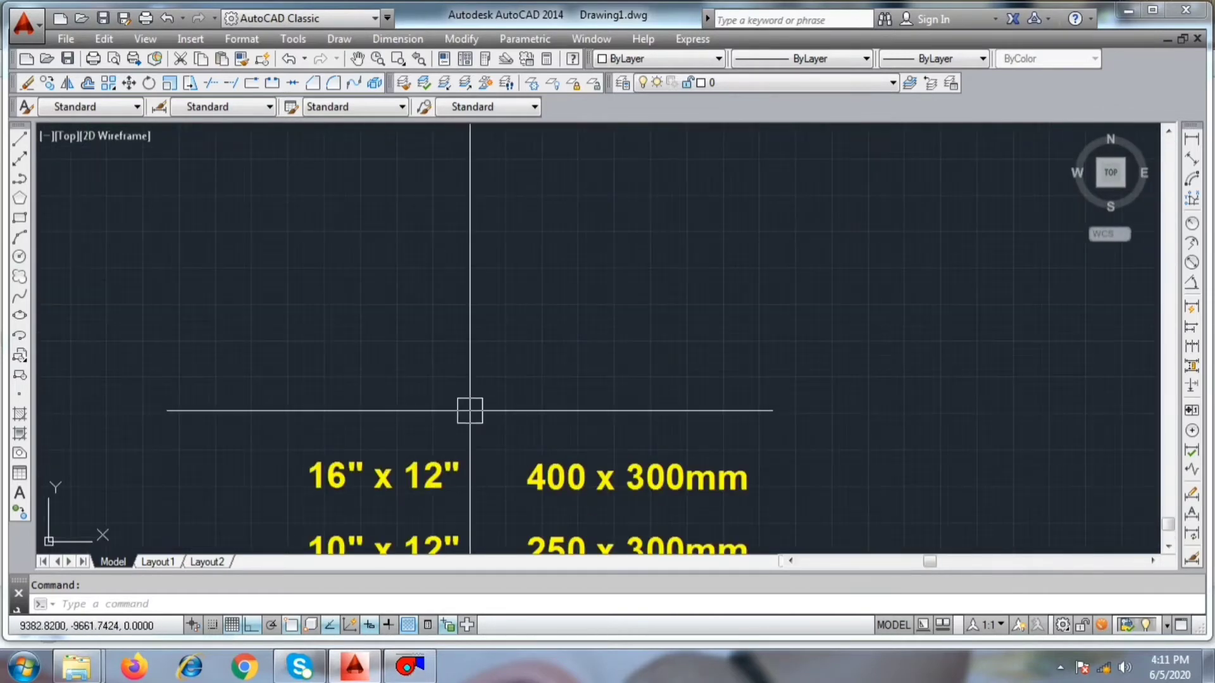
text(m)
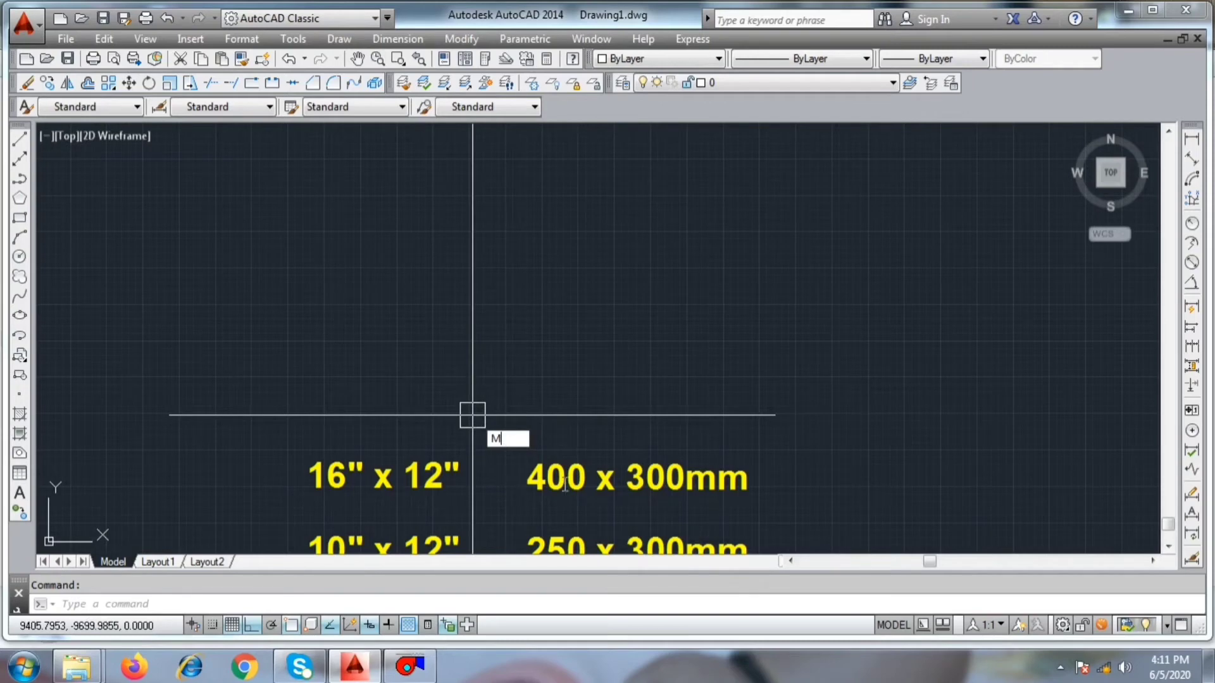
key(Return)
click(571, 382)
click(572, 378)
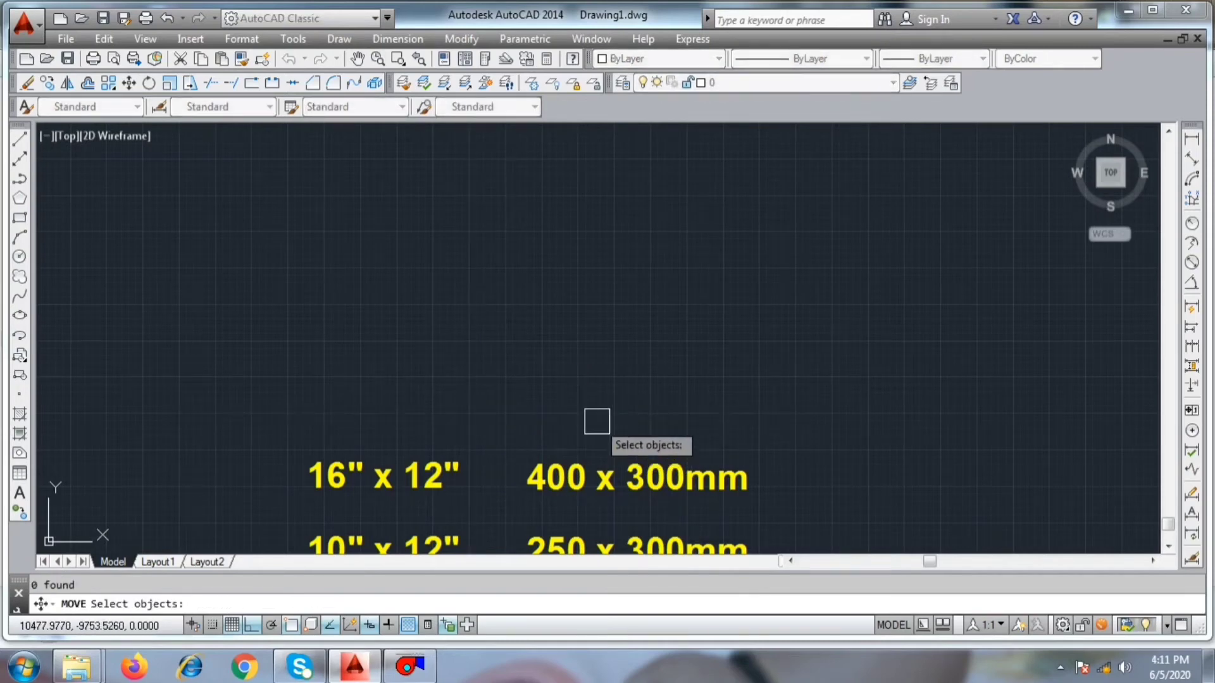
click(543, 479)
click(744, 421)
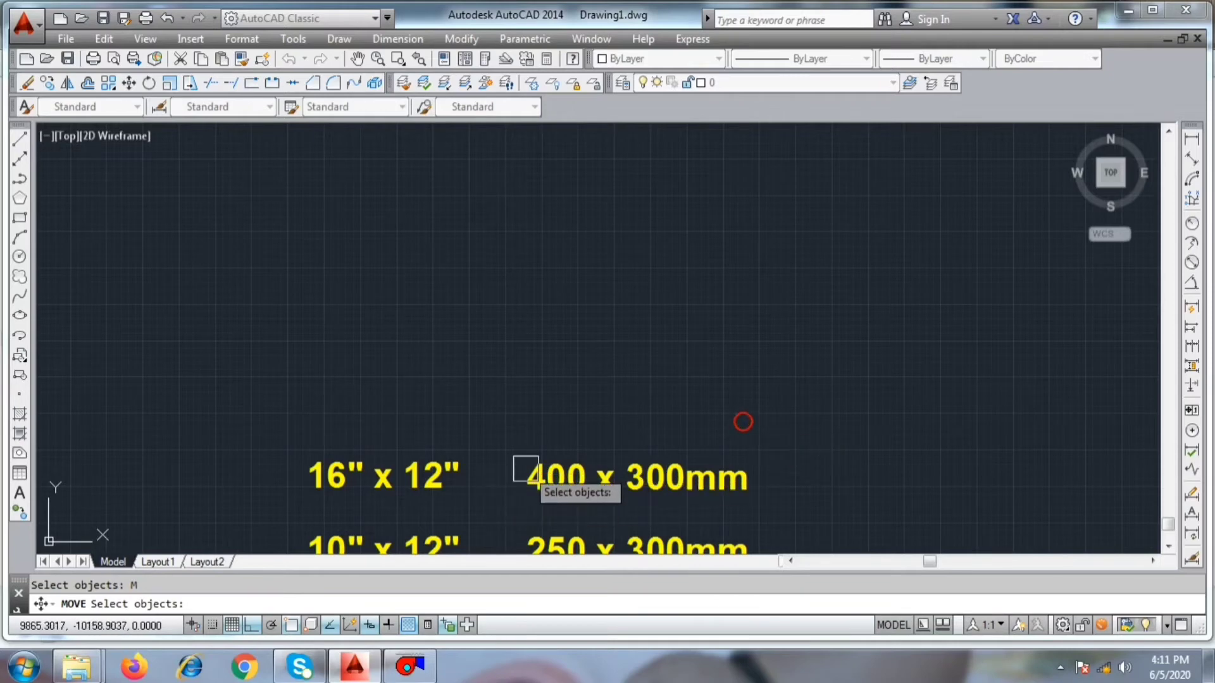
scroll(565, 352, down, 5)
click(565, 352)
click(591, 336)
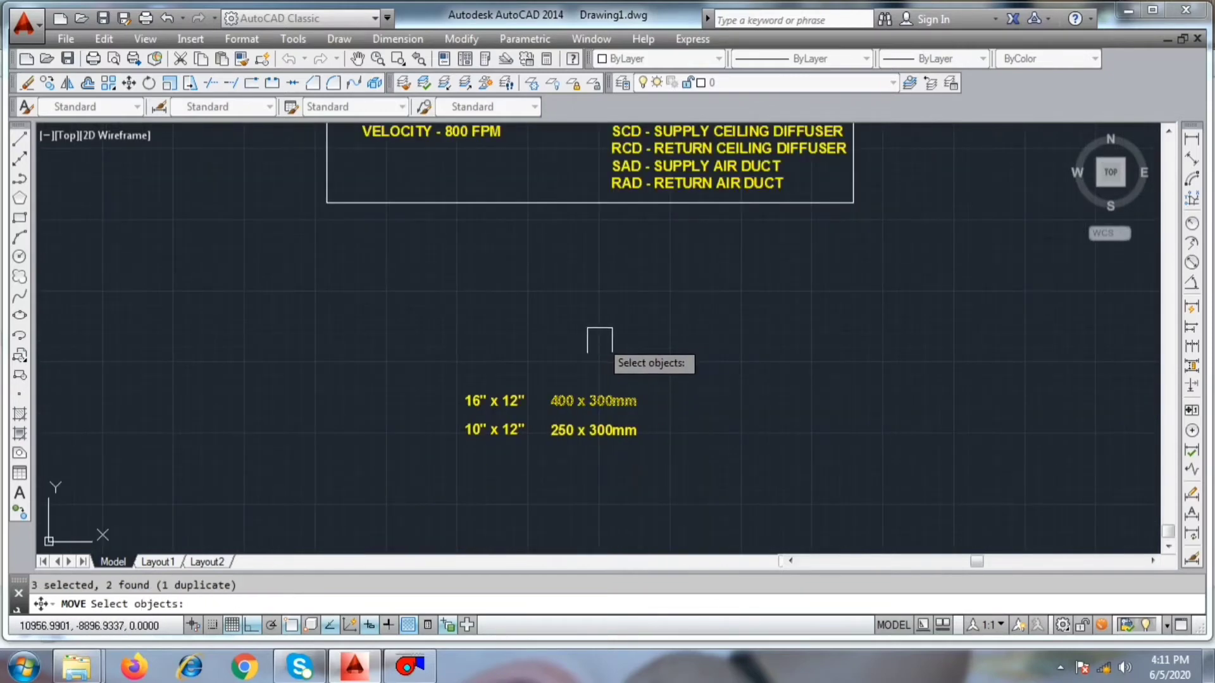
key(Escape)
key(Escape)
key(Return)
click(630, 366)
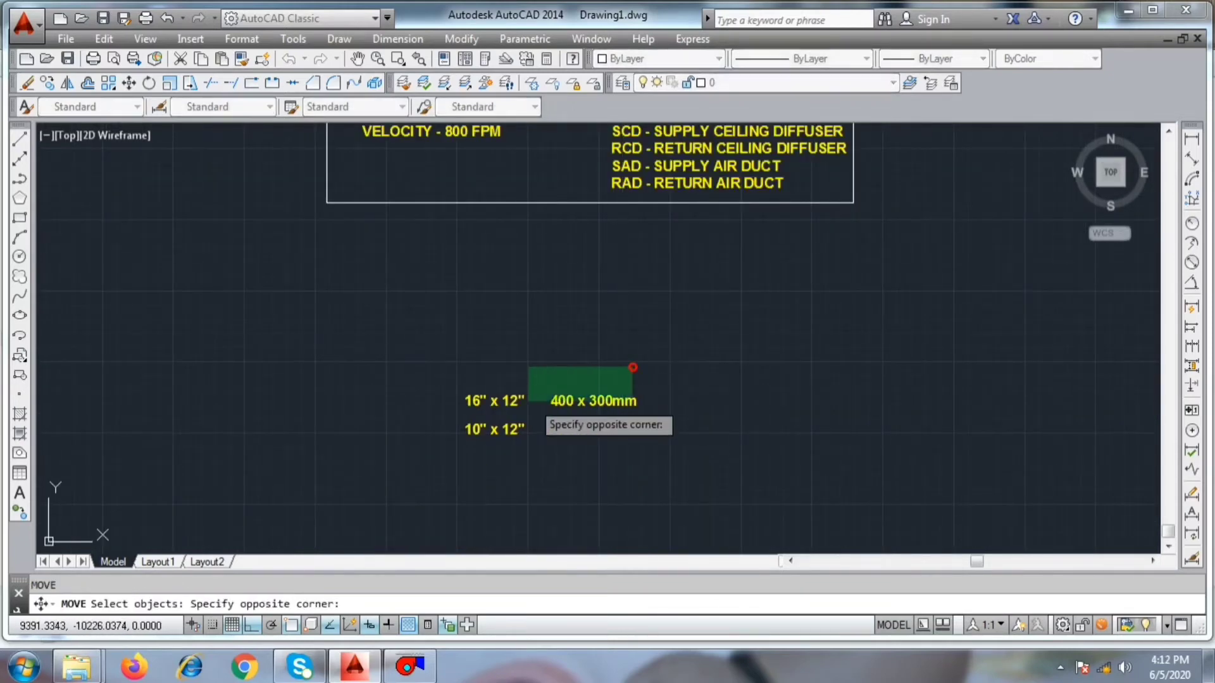
click(477, 407)
key(Escape)
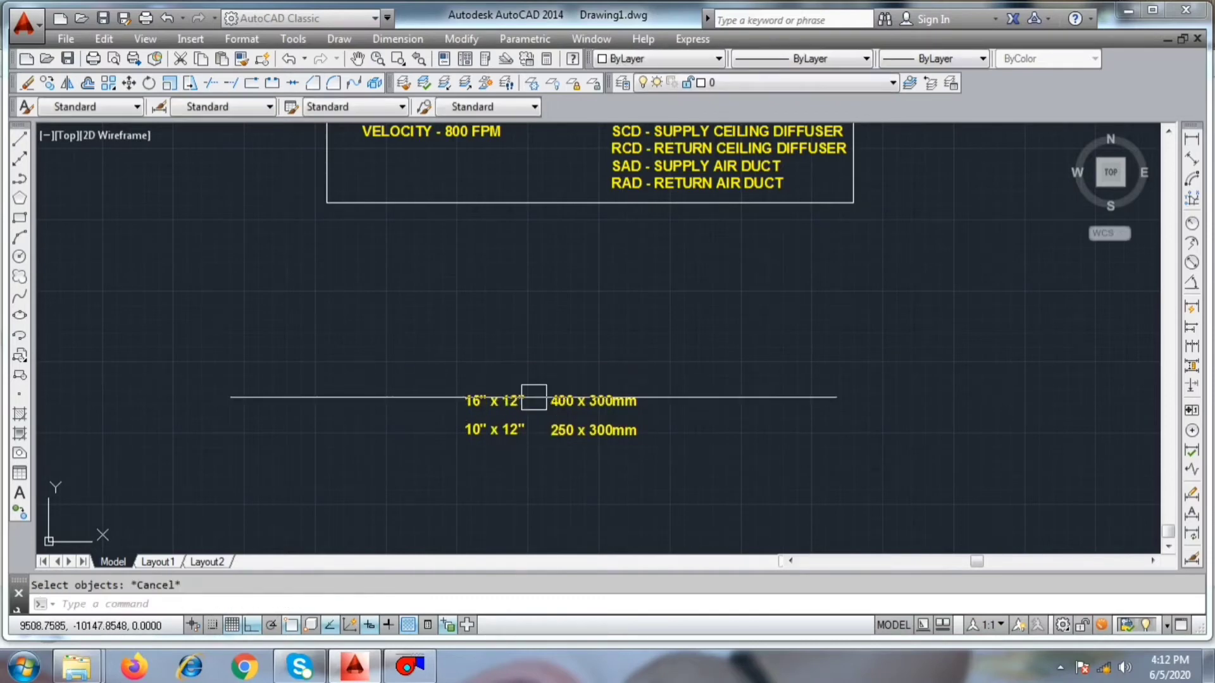
Step: Move the 16" x 12" label up into the plan, just below the supply duct line beside the FCU
key(Return)
click(510, 368)
click(505, 379)
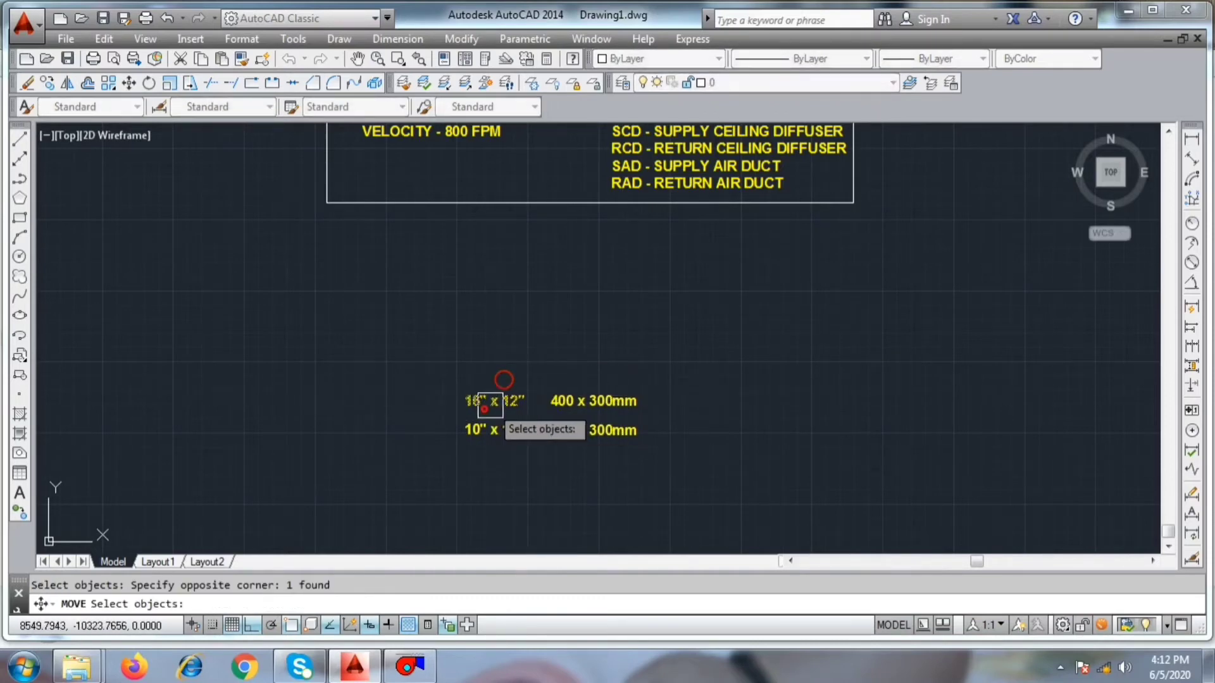
key(Return)
click(490, 406)
middle_drag(495, 152, 578, 365)
middle_drag(514, 224, 506, 304)
scroll(525, 309, up, 2)
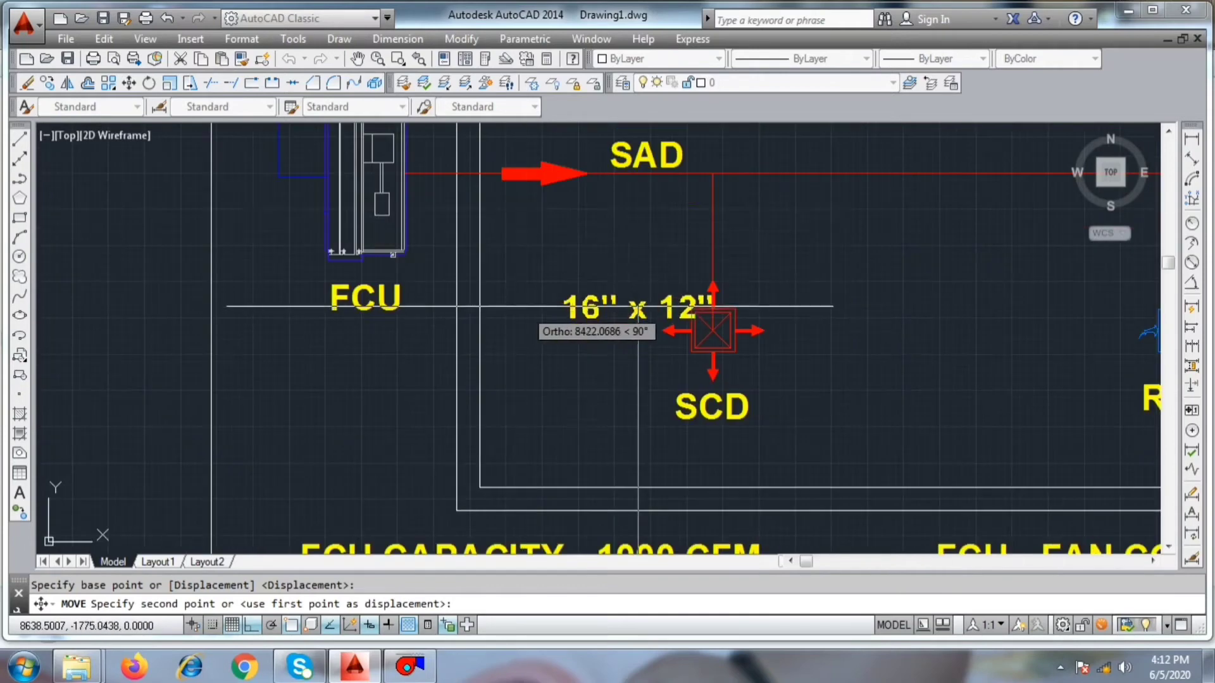
click(479, 212)
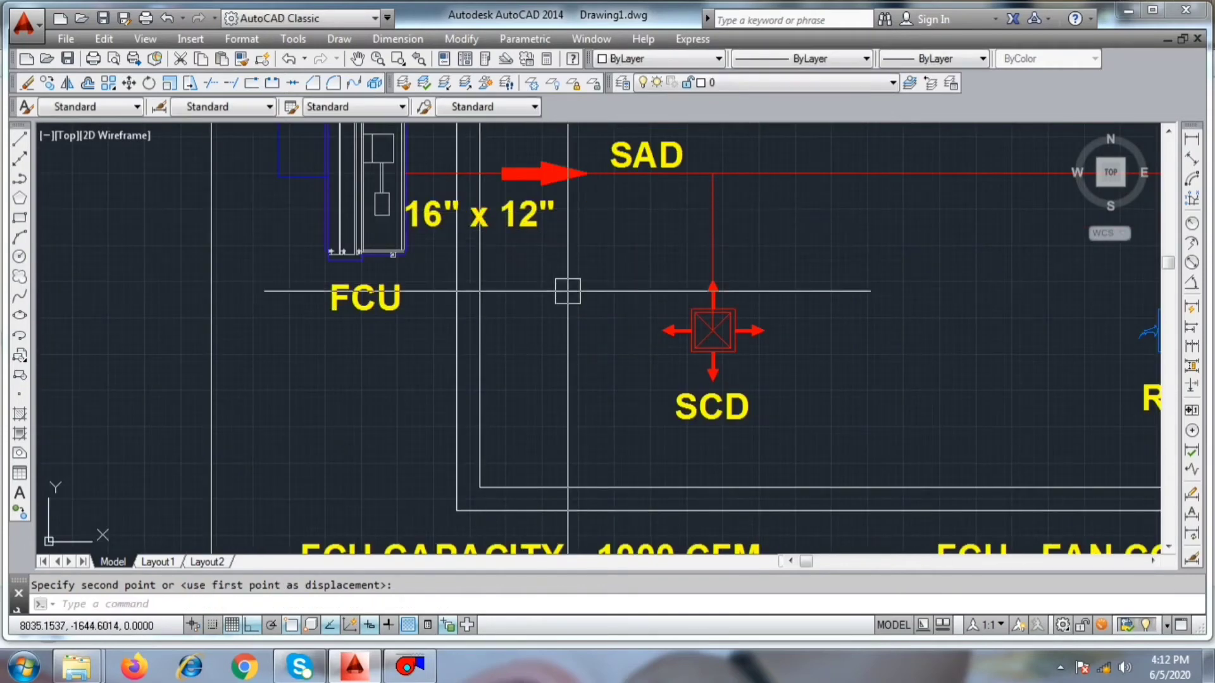
Step: Shift the 16" x 12" label horizontally away from the FCU so it sits beneath the SAD text
key(Return)
click(515, 222)
key(Return)
click(548, 277)
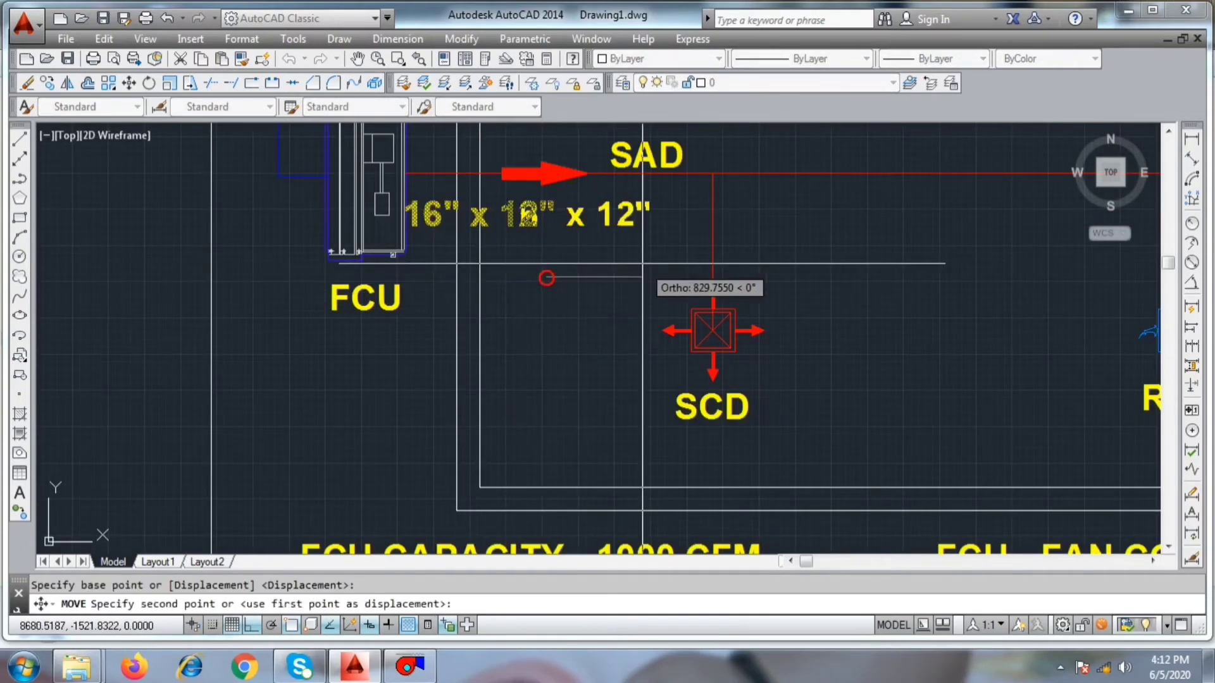
click(663, 260)
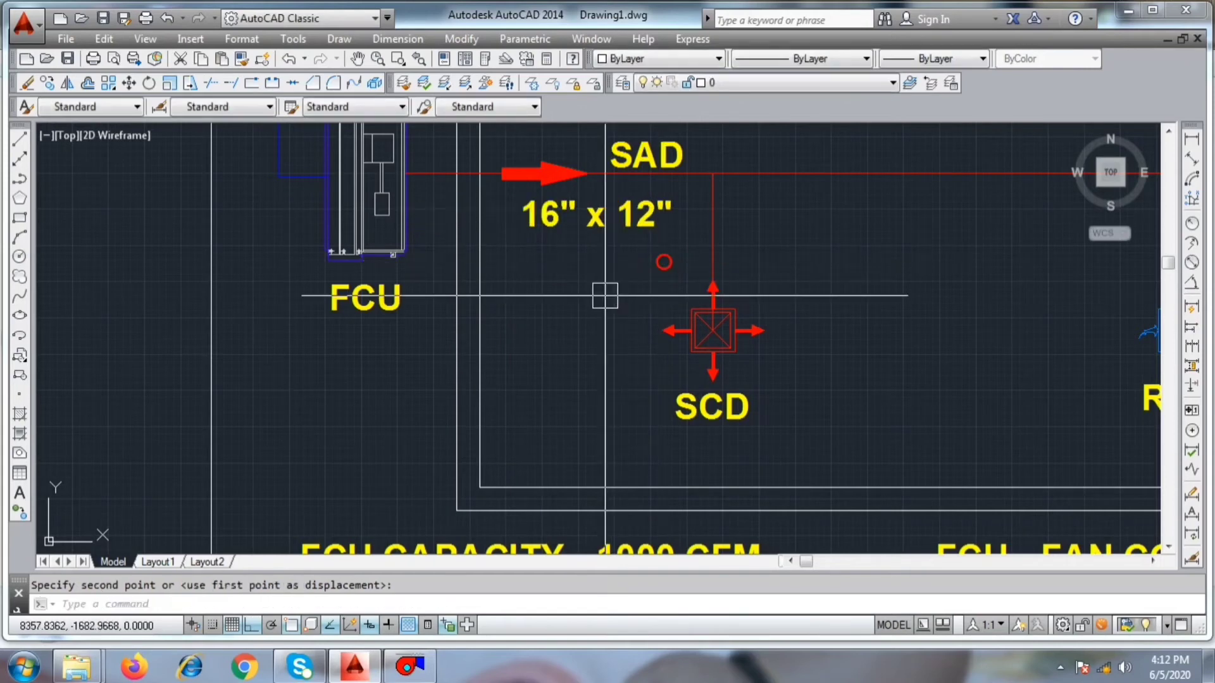
Step: Draw a horizontal line in the empty area to the right of the layout frame
middle_drag(560, 309, 438, 324)
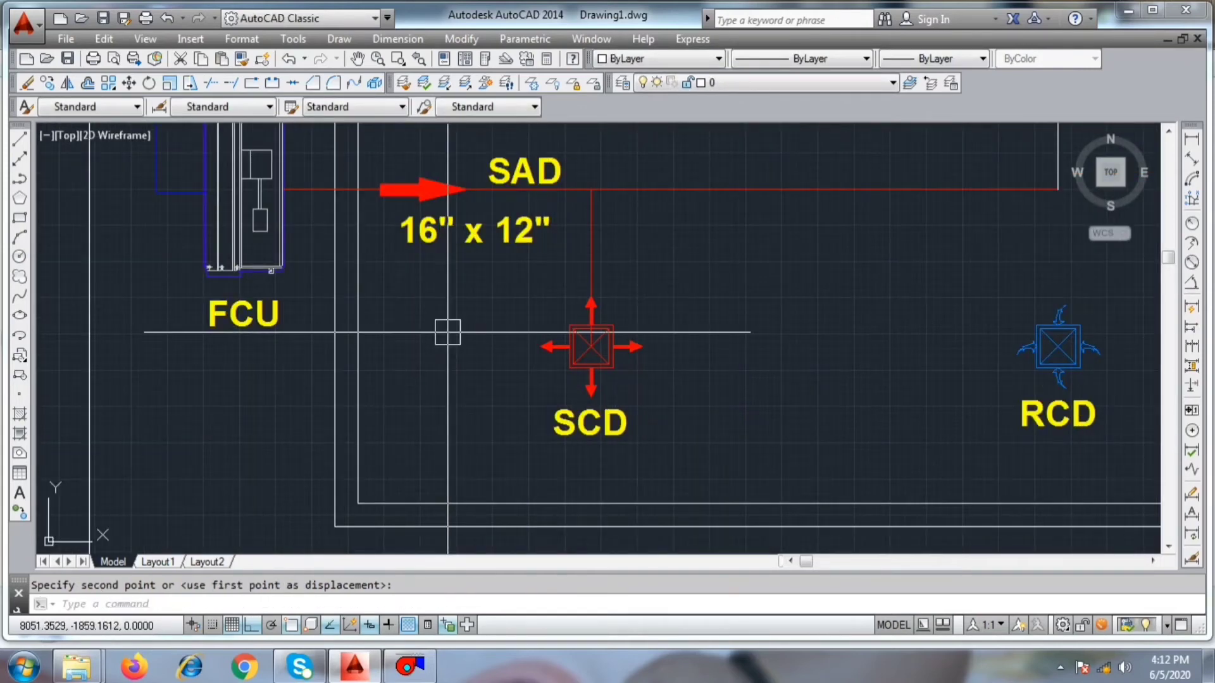
middle_drag(554, 444, 572, 480)
scroll(503, 346, down, 5)
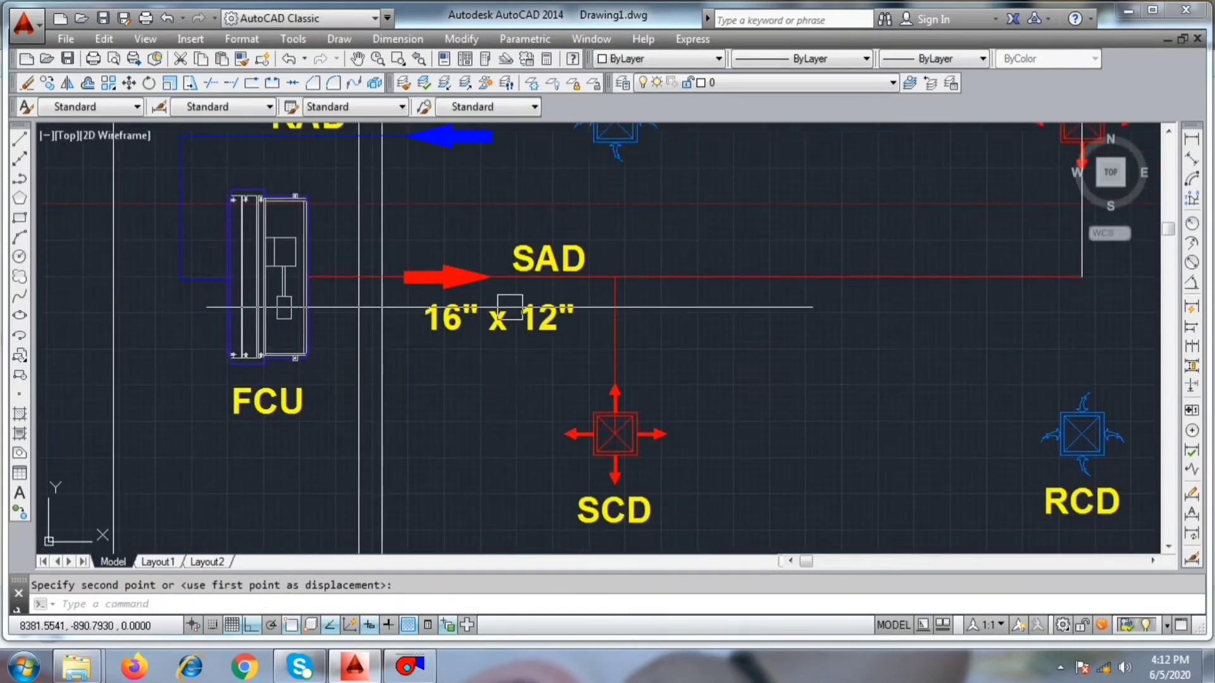
middle_drag(502, 346, 281, 364)
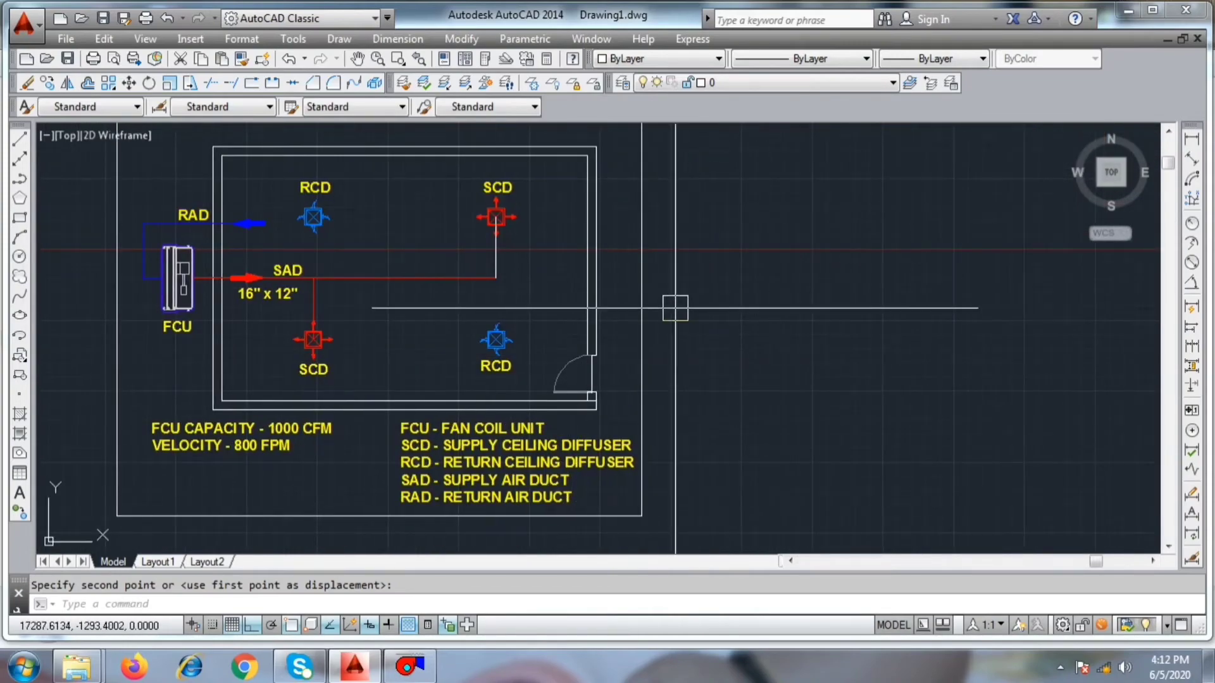
text(l)
key(Return)
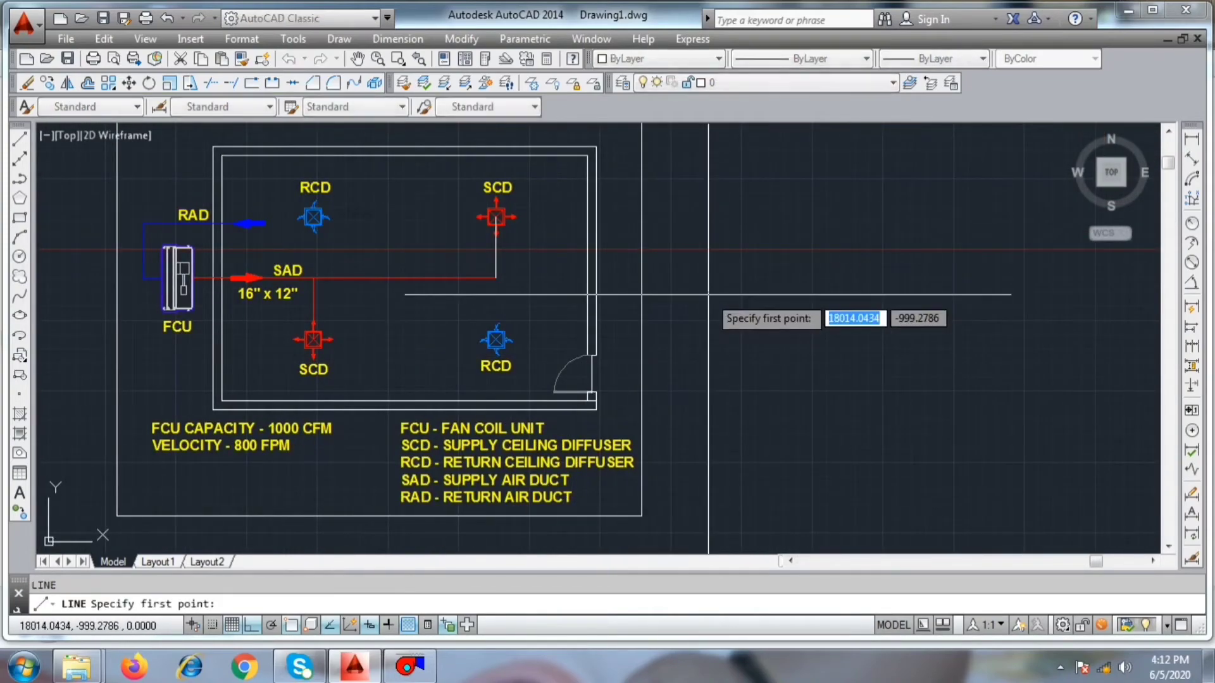
click(708, 296)
click(884, 295)
key(Return)
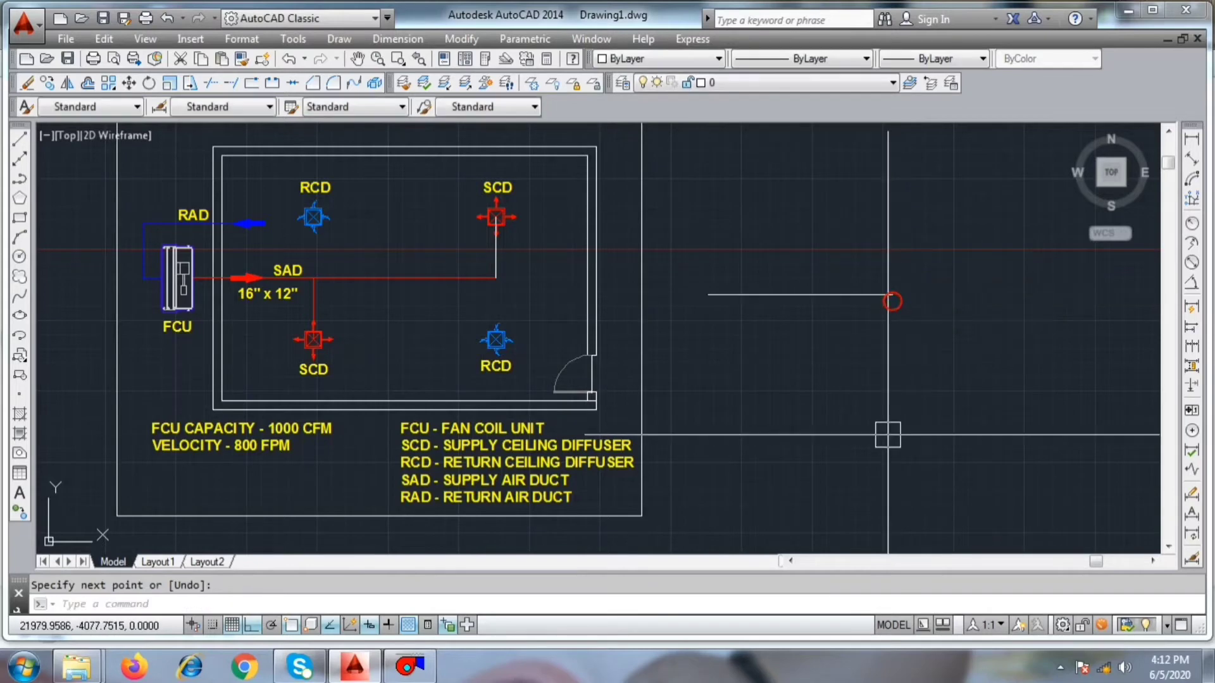
Step: Offset the horizontal line beside the layout frame downward by 400 to form the two edges of the duct
text(o)
key(Return)
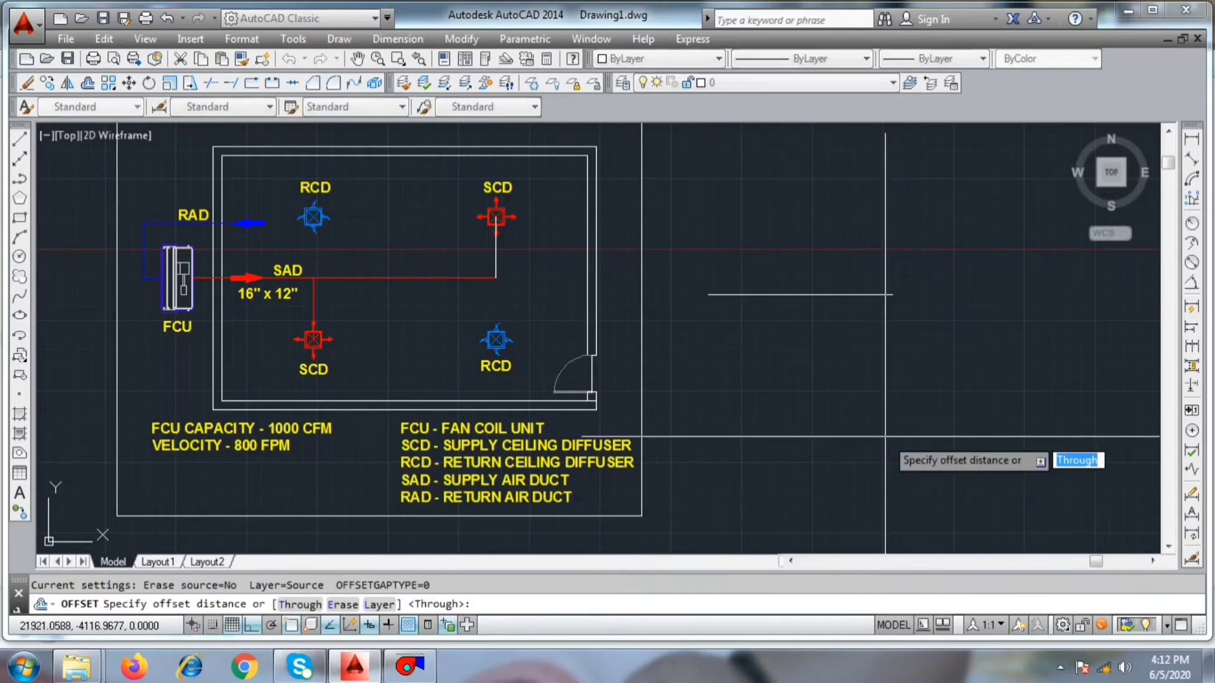
text(400)
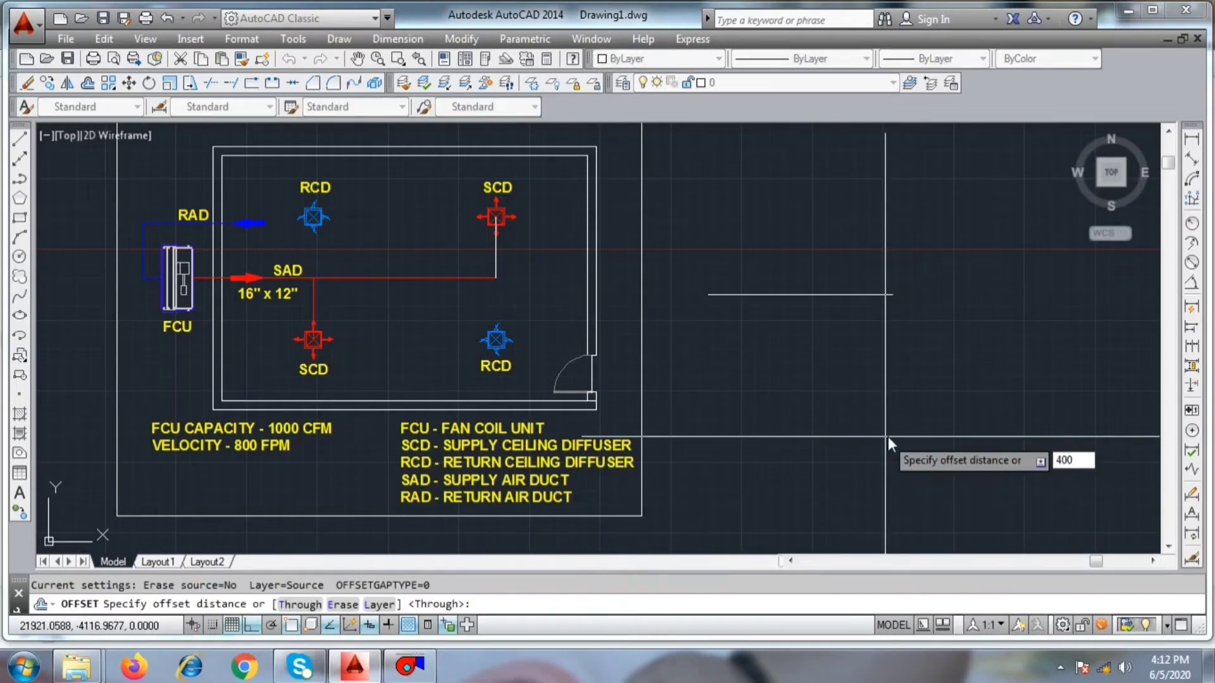
key(Return)
click(868, 295)
click(858, 326)
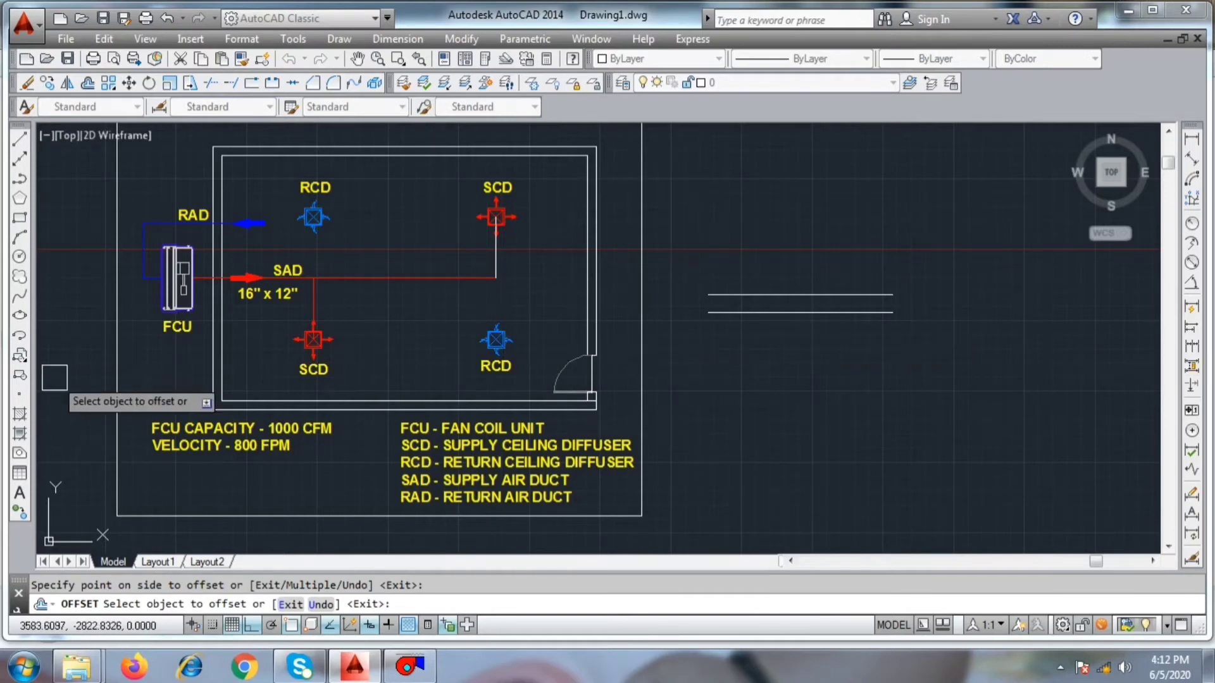
key(Escape)
Step: Switch to DuctSizer, check the duct size fields and move its window closer to the plan
click(408, 668)
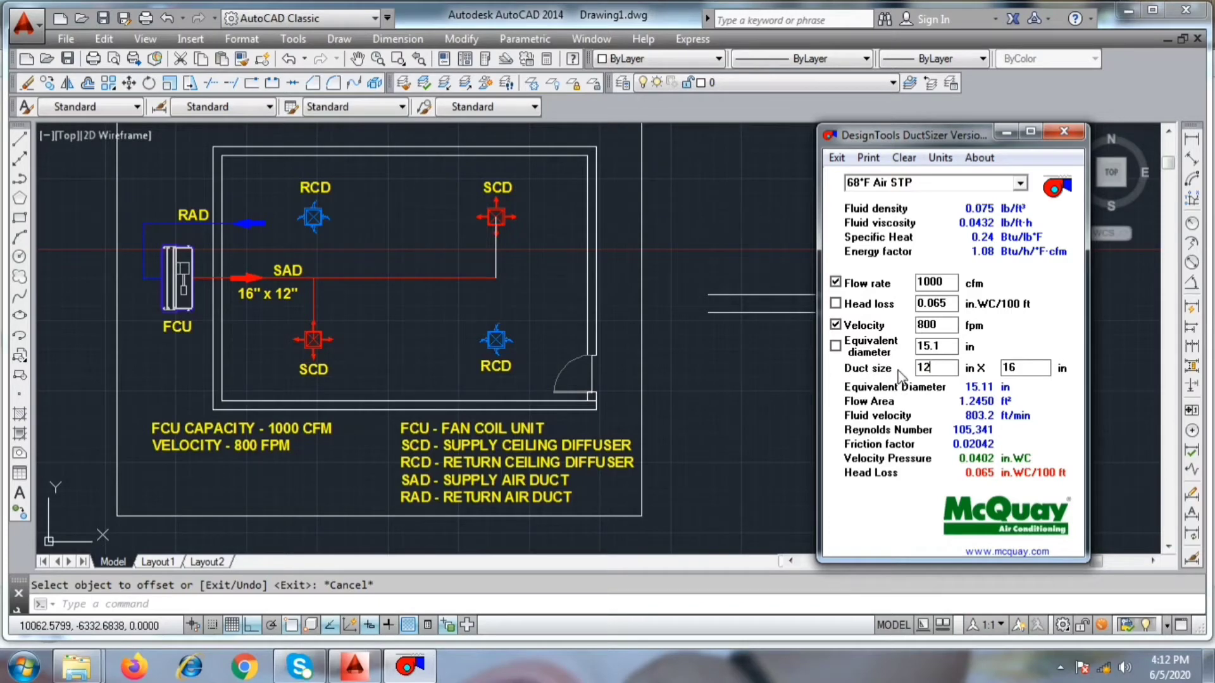
click(1035, 374)
click(940, 374)
drag(932, 147, 803, 142)
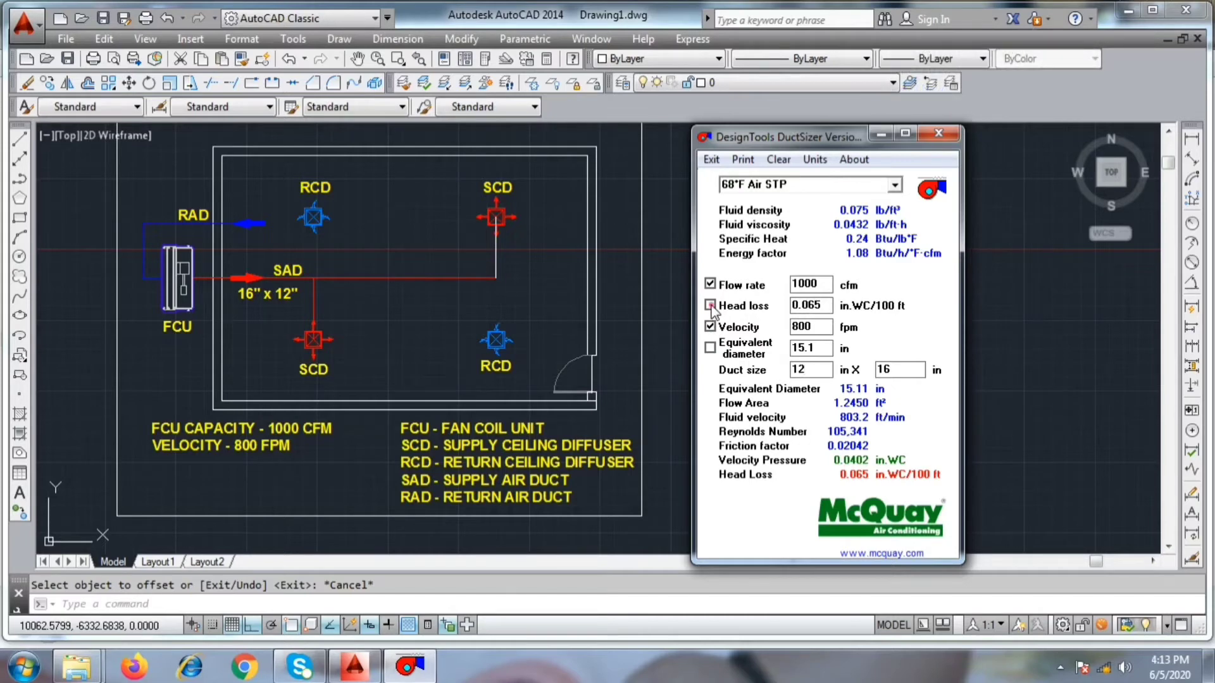
Step: Base the duct sizing on a 0.065 in.WC/100 ft head loss and a 1000 cfm flow rate, and return to AutoCAD
click(709, 305)
text(0.065)
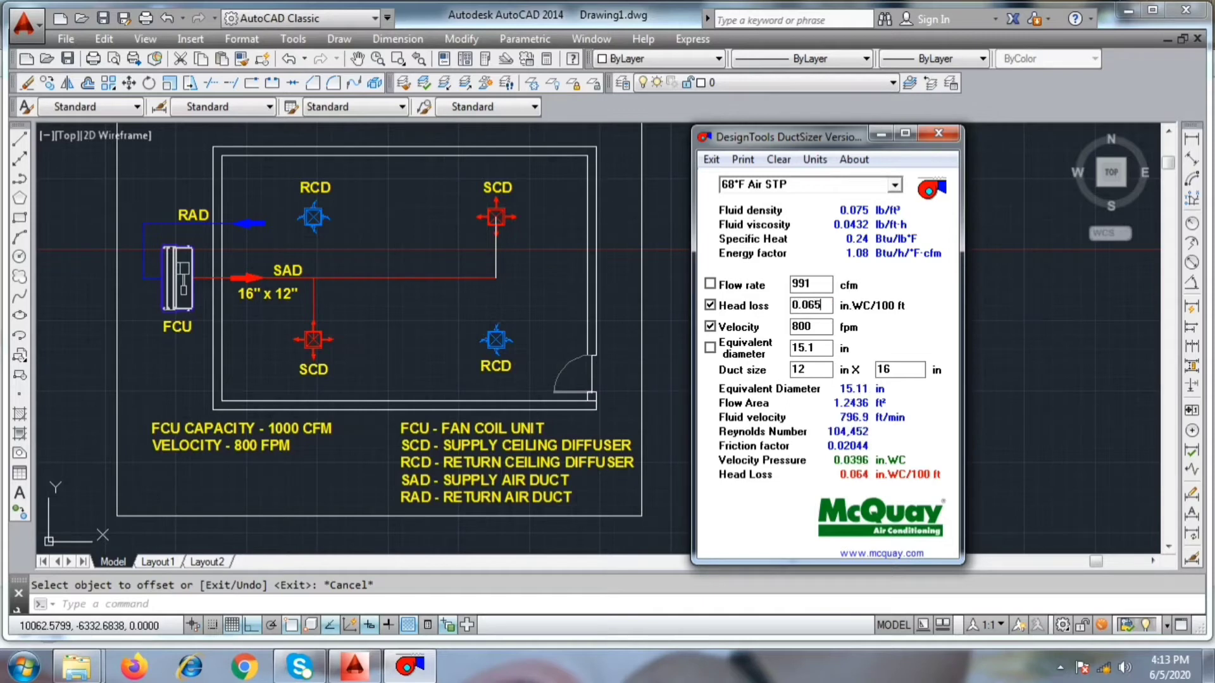
click(736, 284)
text(1000)
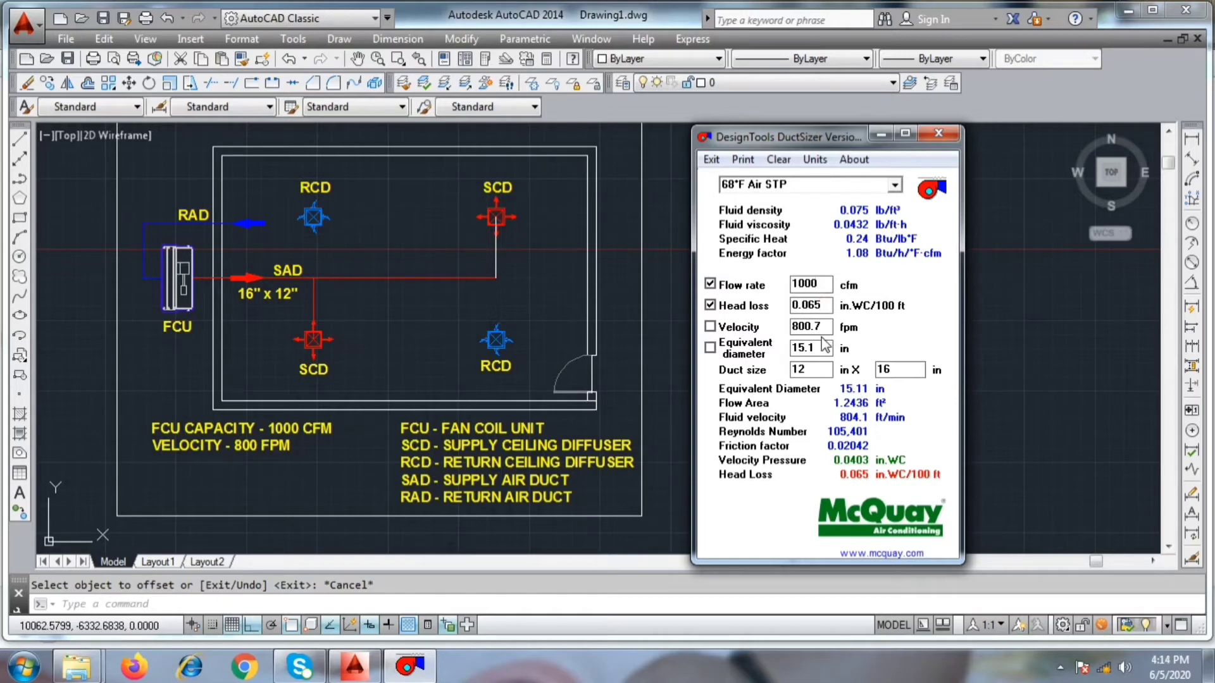
click(819, 302)
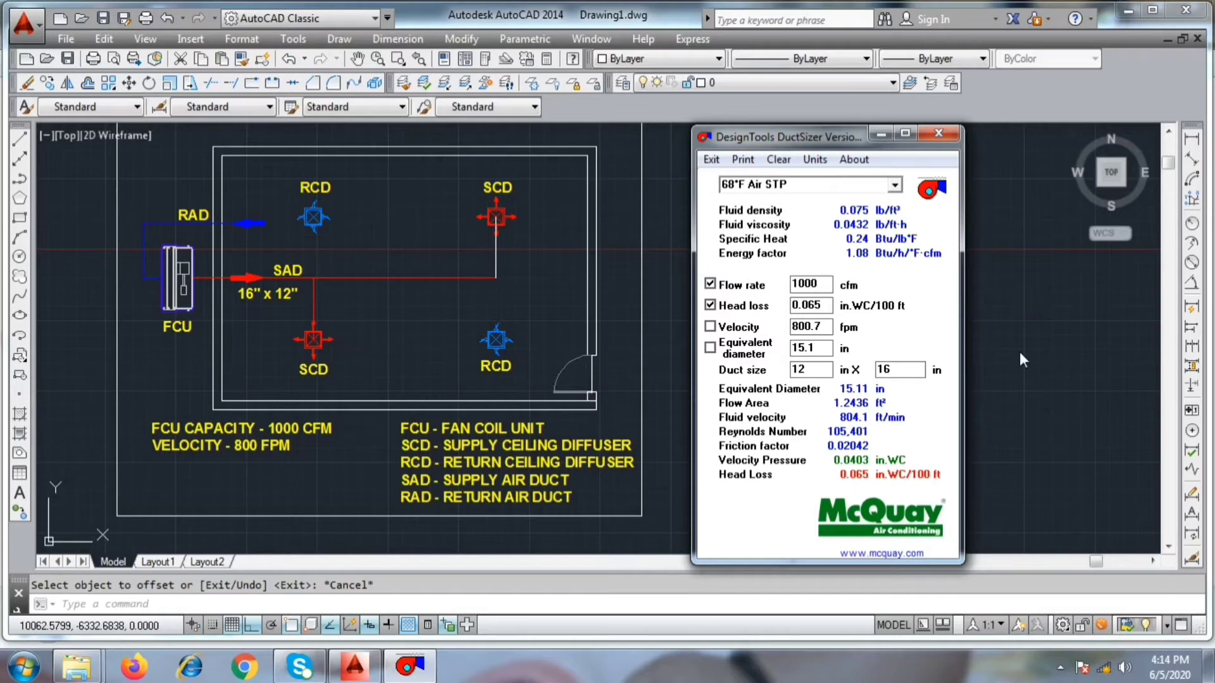
click(354, 366)
text(co)
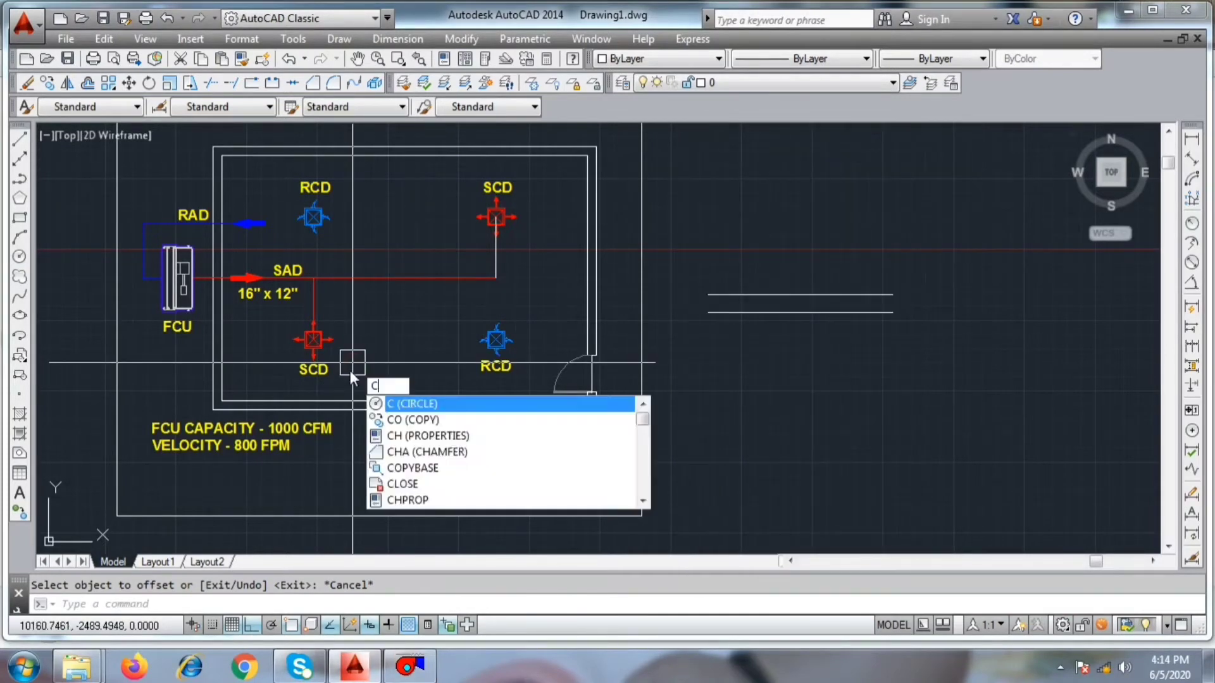
key(Return)
scroll(291, 380, up, 2)
click(303, 438)
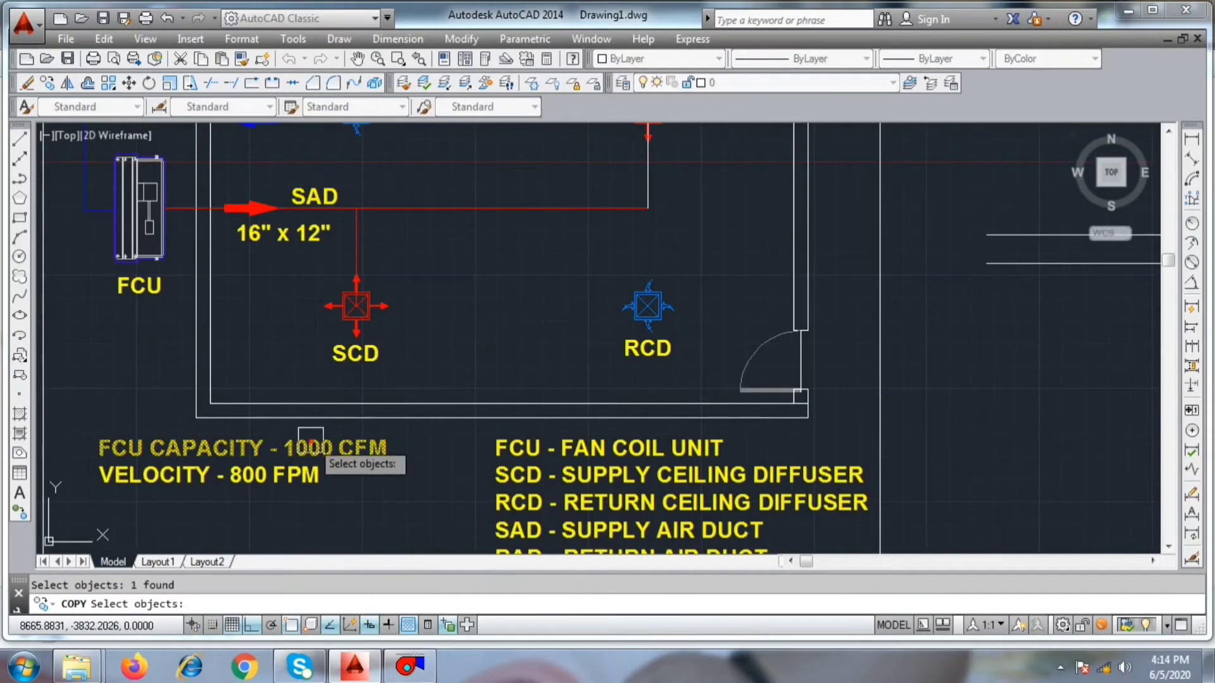
key(Escape)
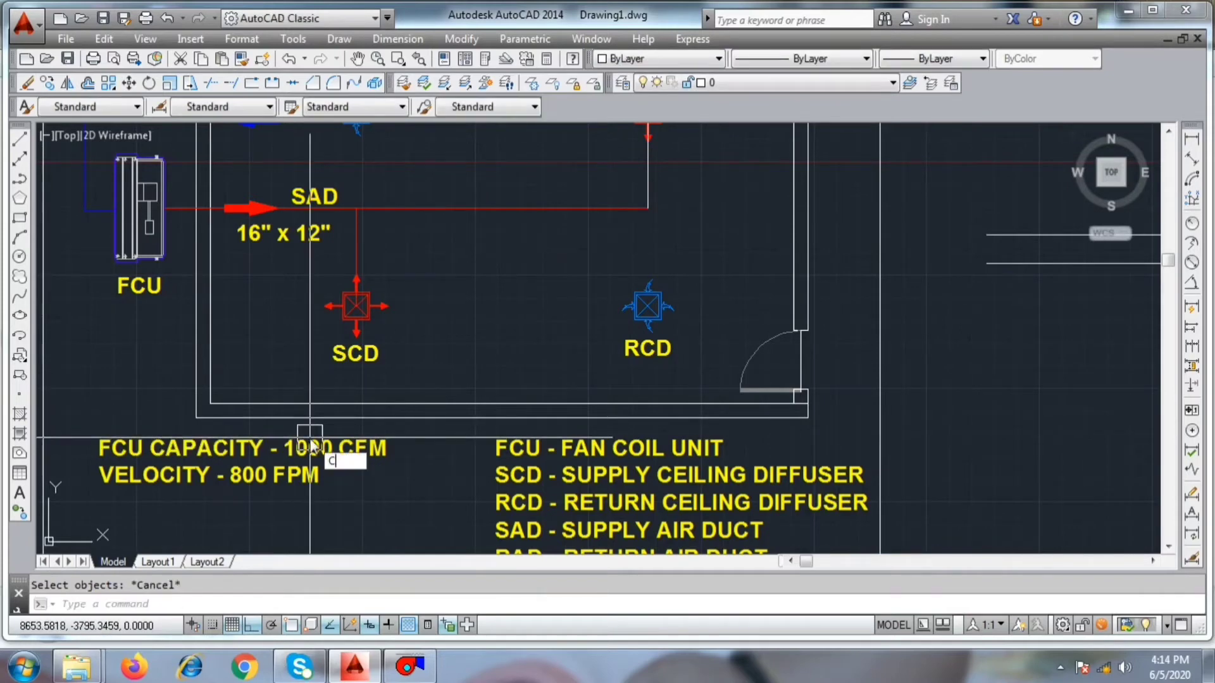
Step: Copy the FCU CAPACITY text from below the room up to the level of the lower supply diffuser
key(Return)
click(319, 455)
key(Return)
click(324, 448)
click(297, 302)
key(Escape)
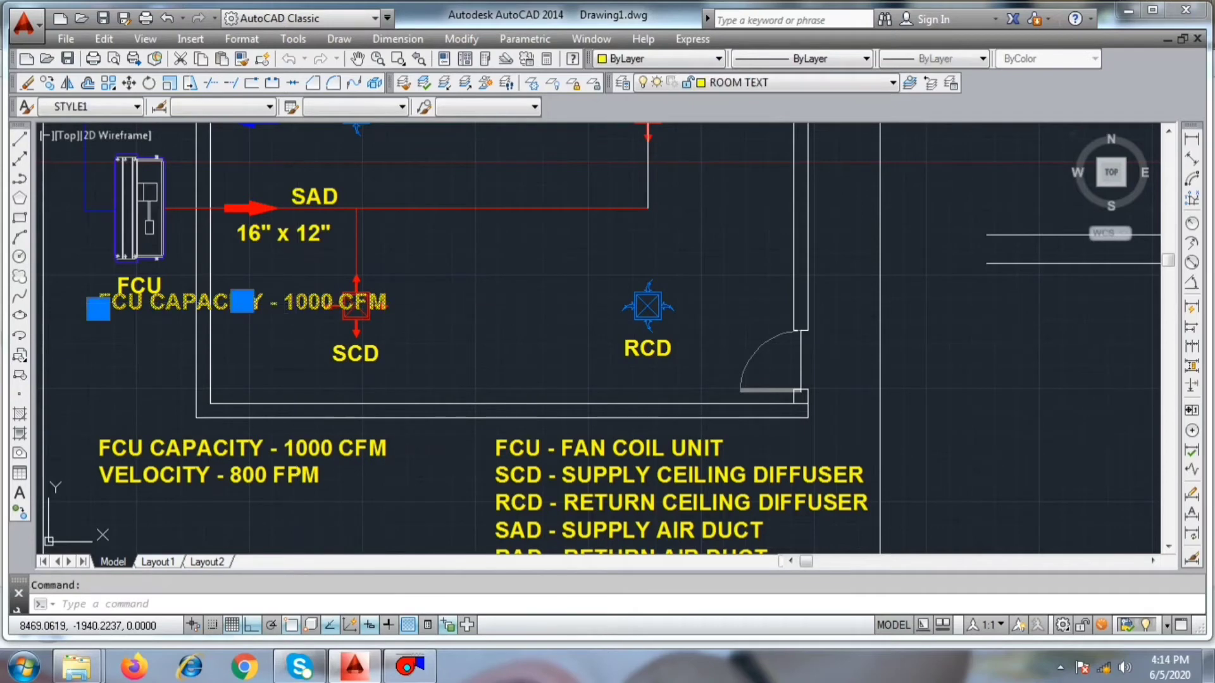
Step: Change the copied FCU CAPACITY text to read 500 CFM
double_click(303, 310)
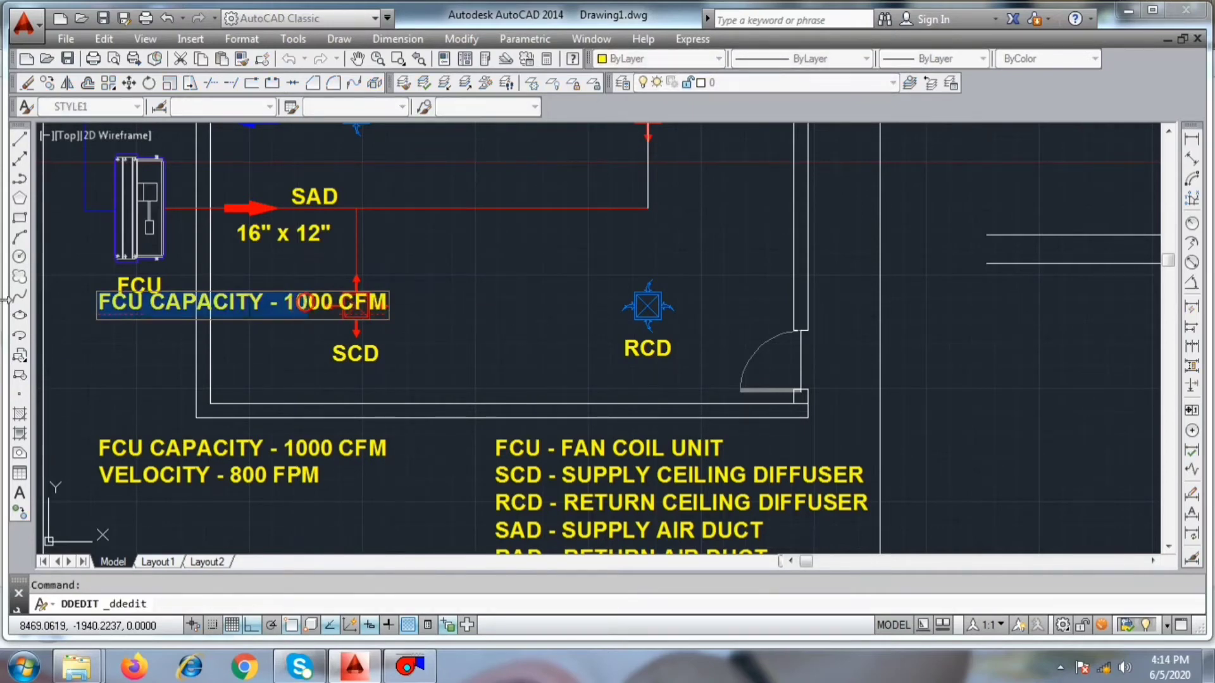
text(500 CFM)
key(Return)
key(Escape)
Step: Move the 500 CFM label horizontally to the far side of the lower SCD, away from the FCU
text(m)
key(Return)
click(276, 297)
key(Return)
click(268, 302)
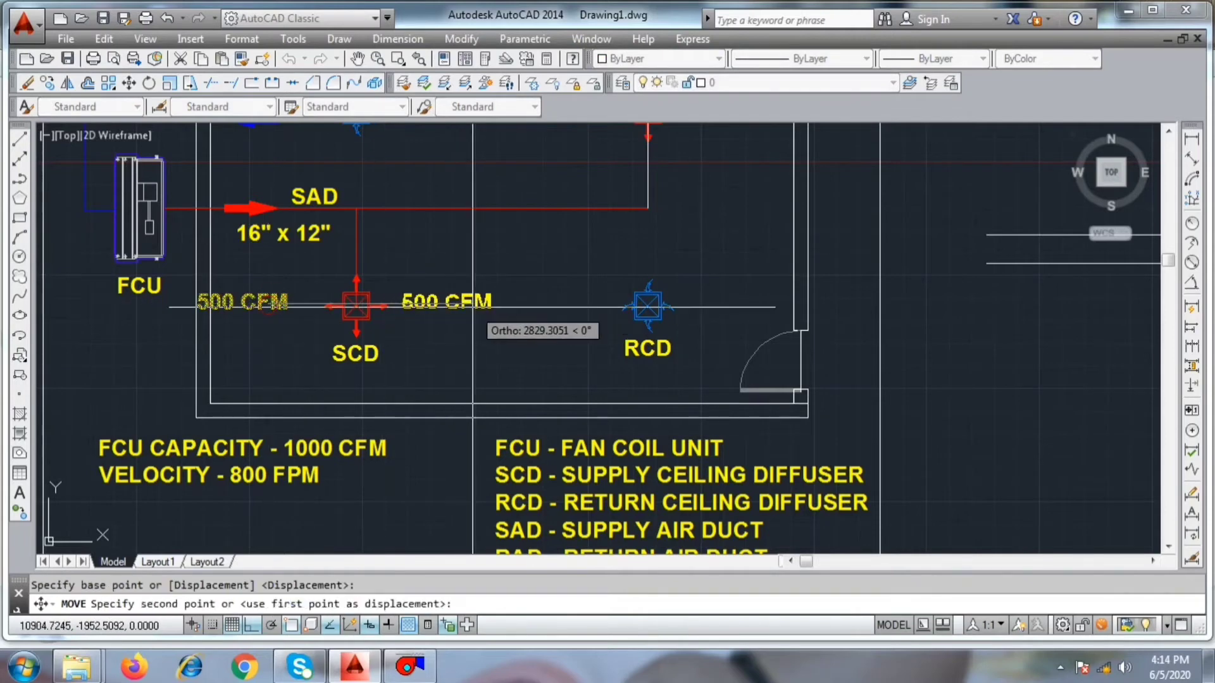
click(472, 303)
key(Escape)
Step: Copy the 500 CFM label to the upper SCD, with Ortho off, placing it beside the diffuser on the FCU side
text(co)
key(Return)
click(464, 305)
key(Return)
click(460, 302)
middle_drag(643, 132, 467, 376)
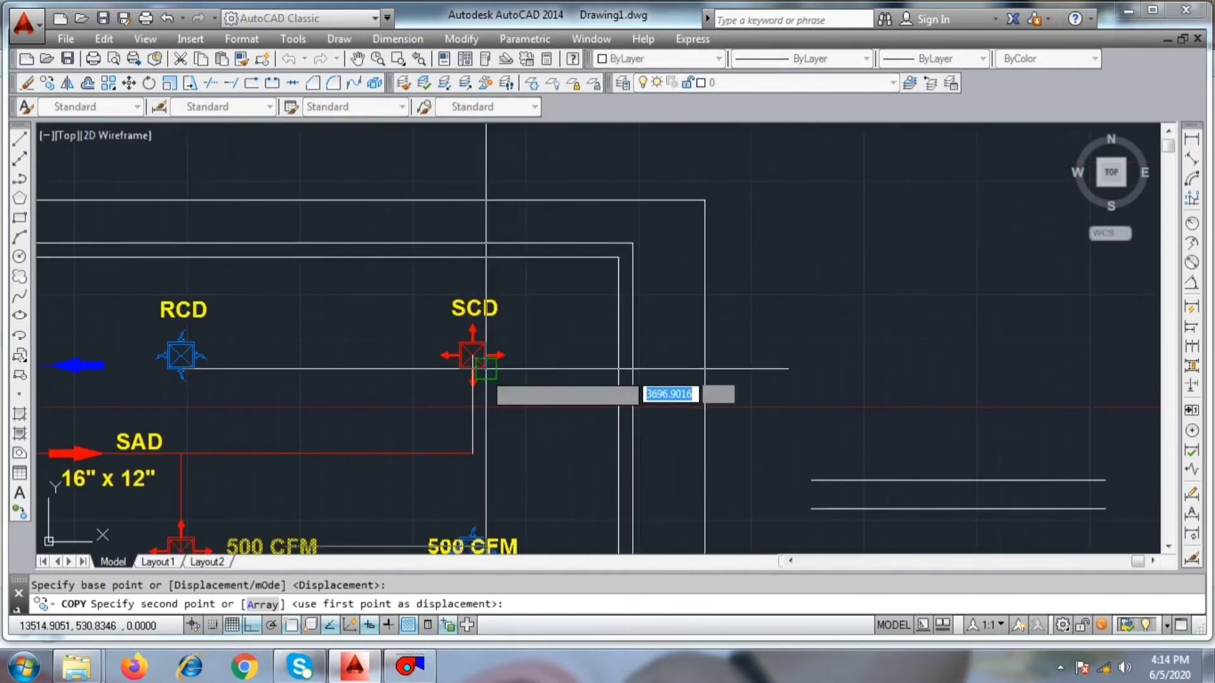
click(252, 625)
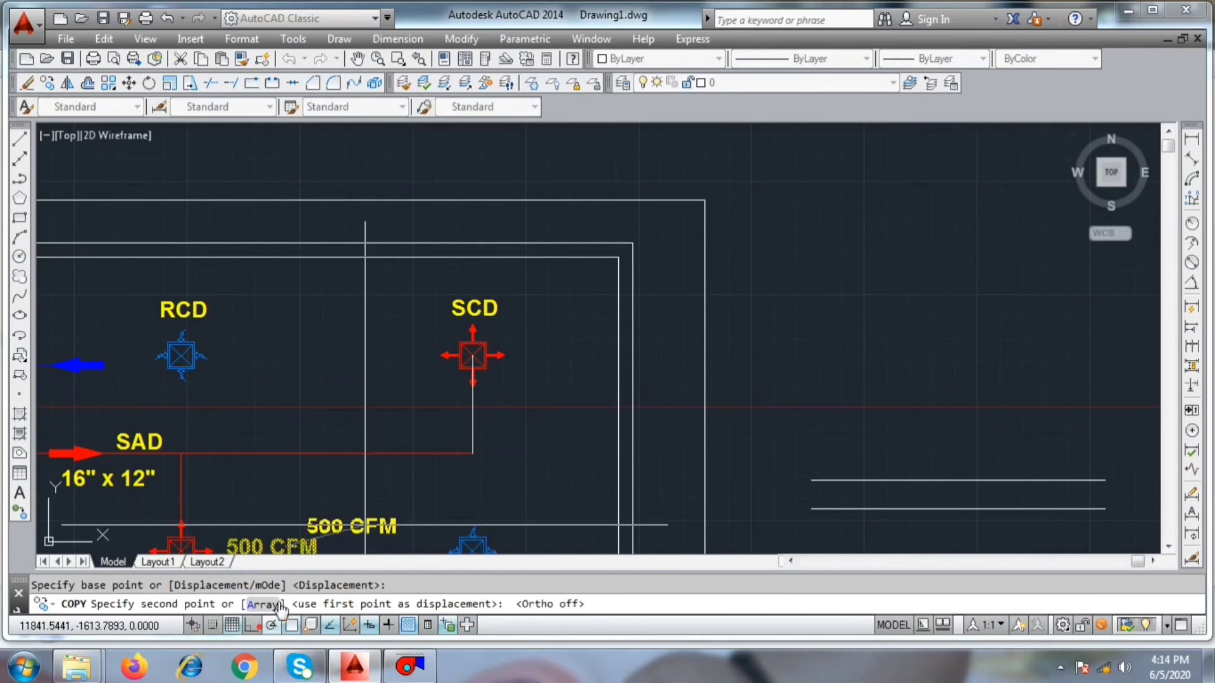
click(472, 356)
middle_drag(428, 445, 503, 384)
key(Escape)
scroll(511, 346, down, 3)
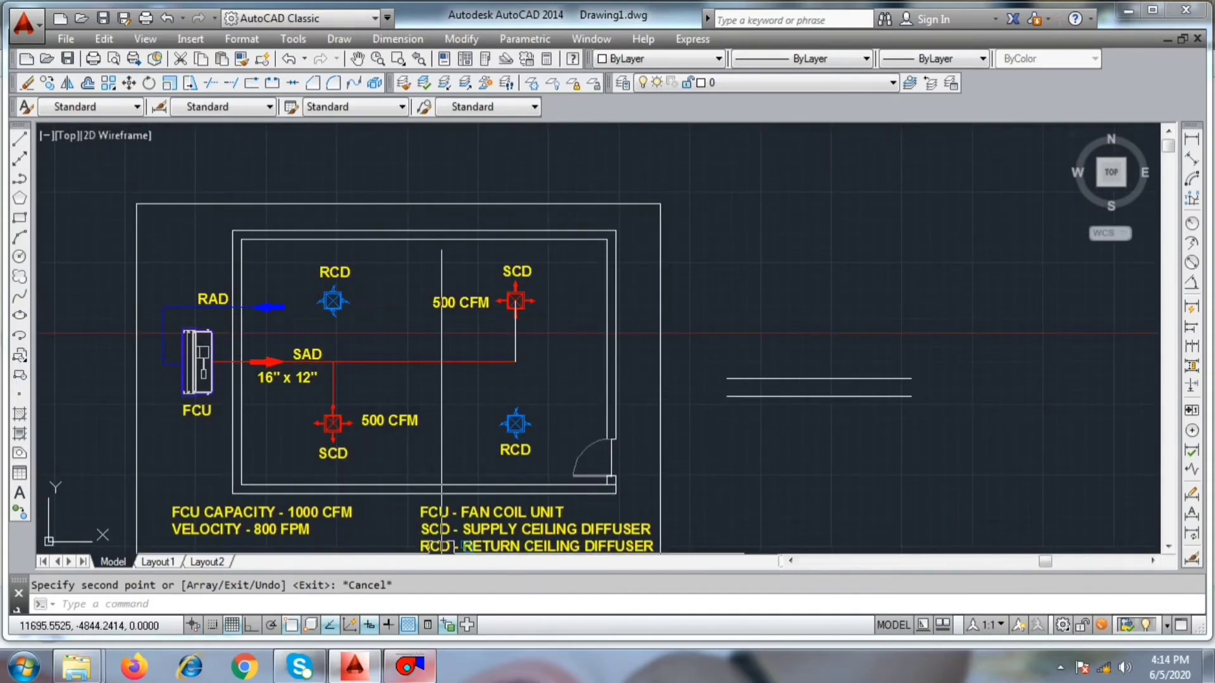
Step: Switch to DuctSizer and set the flow rate to 500 cfm to size the duct for one diffuser
mouse_move(420, 674)
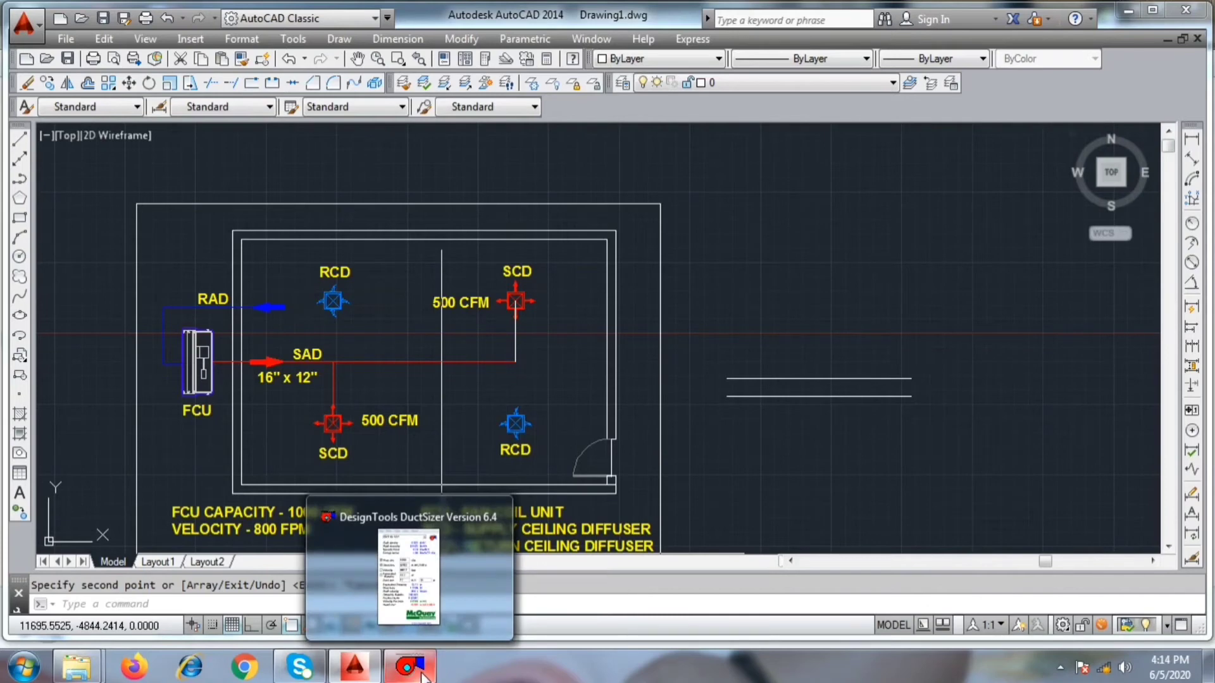
click(421, 674)
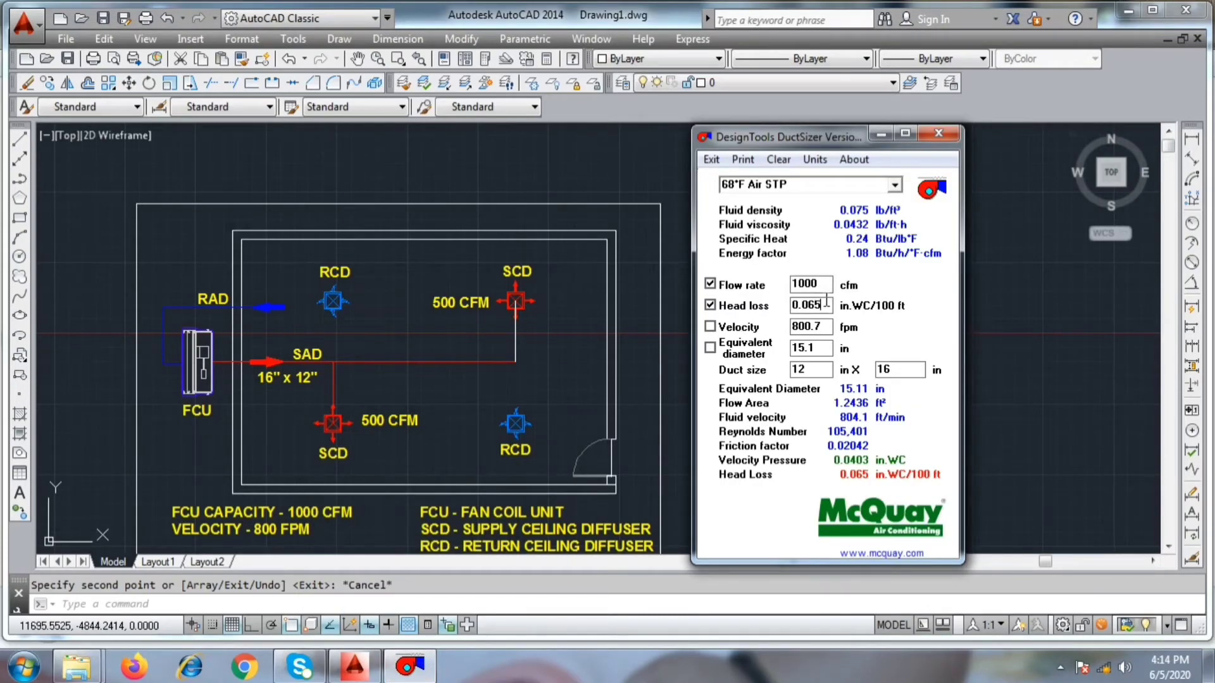
double_click(828, 284)
text(500)
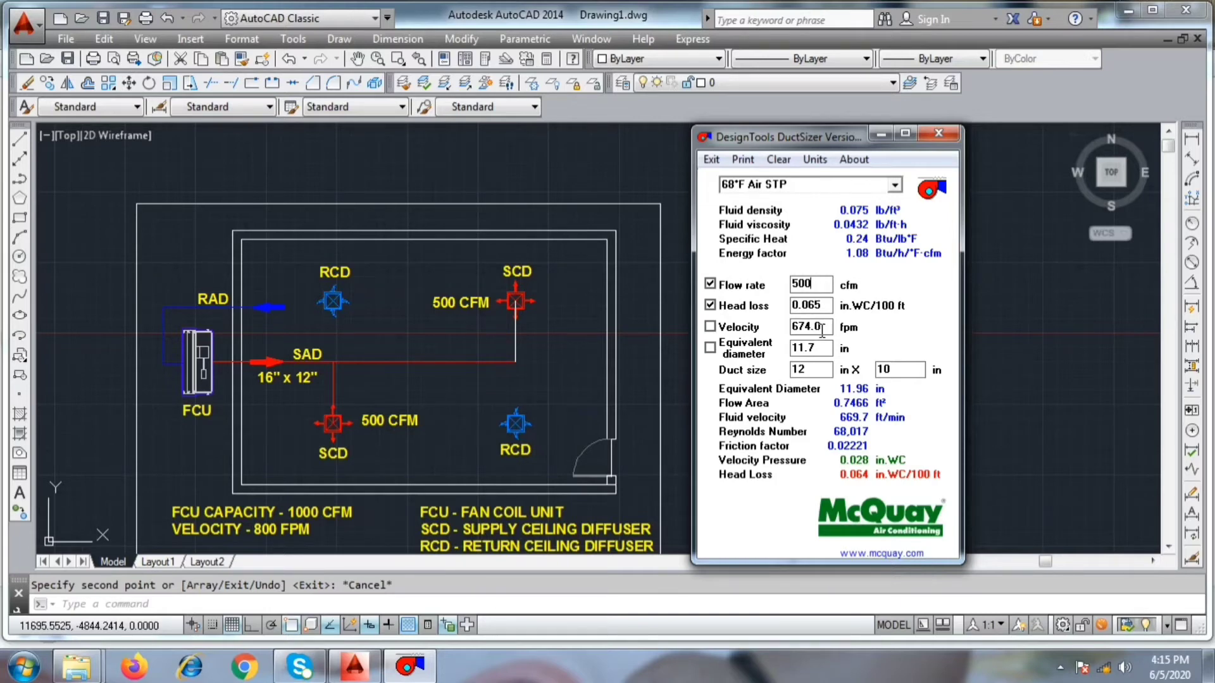
click(824, 370)
Step: In AutoCAD, copy the 16" x 12" label along the supply duct to beneath the run past the lower diffuser branch
click(635, 346)
scroll(272, 329, down, 2)
text(co)
key(Return)
scroll(256, 363, up, 4)
click(301, 353)
key(Return)
click(302, 354)
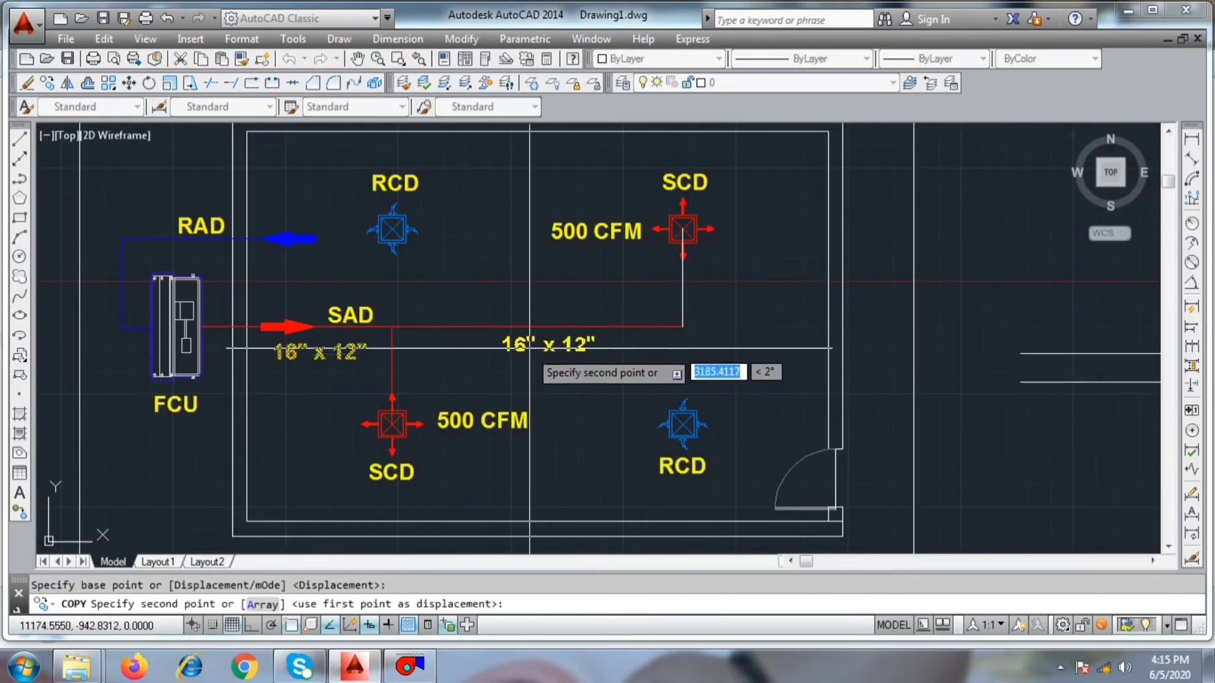
click(532, 348)
key(Escape)
Step: Edit the copied duct size label to read 12" x 10"
click(544, 346)
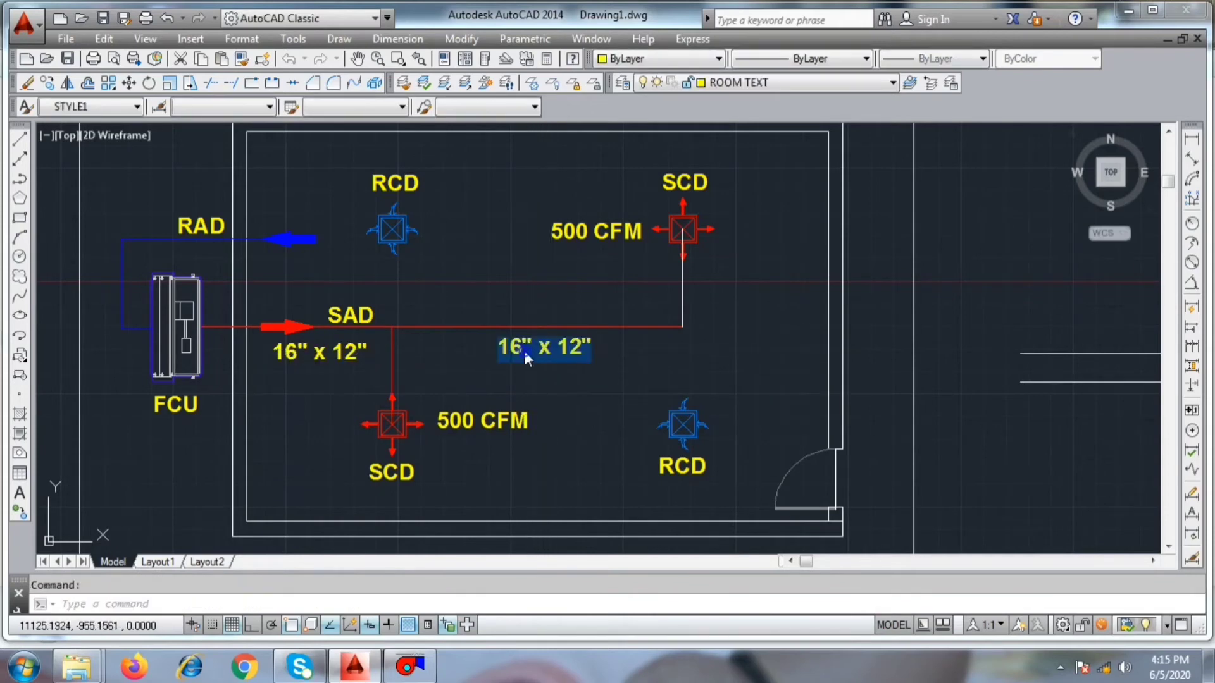
double_click(544, 346)
click(522, 347)
key(BackSpace)
text(2)
click(572, 355)
key(BackSpace)
text(0)
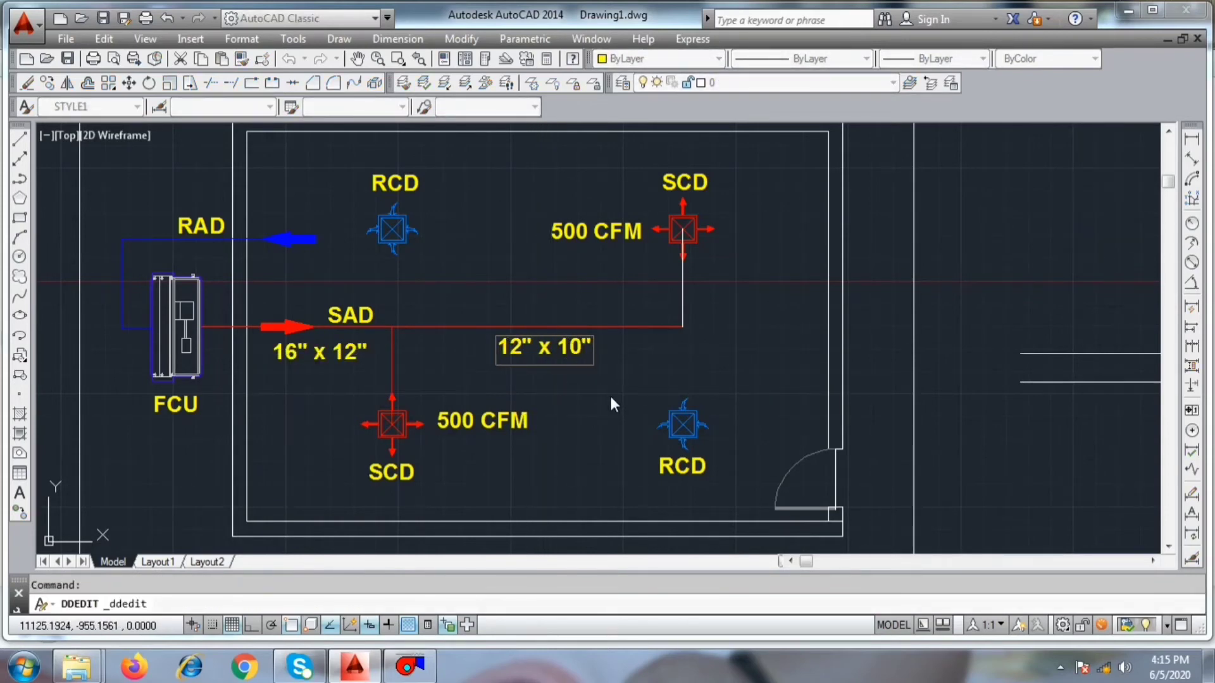
click(612, 405)
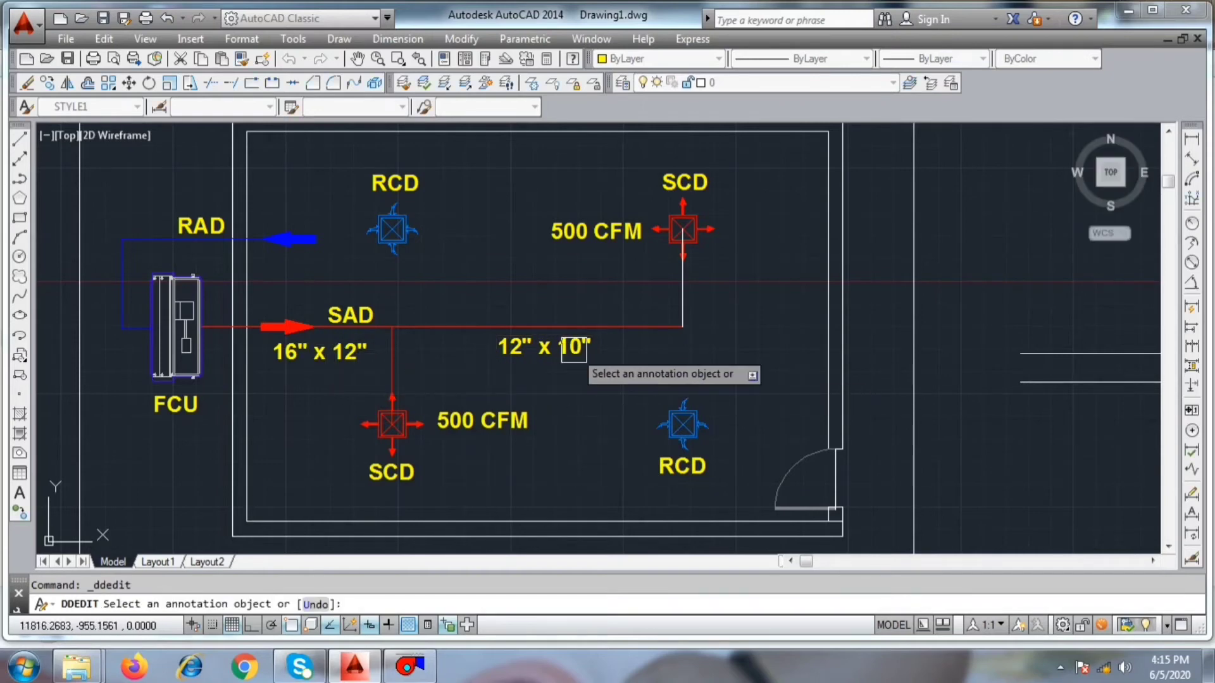
key(Escape)
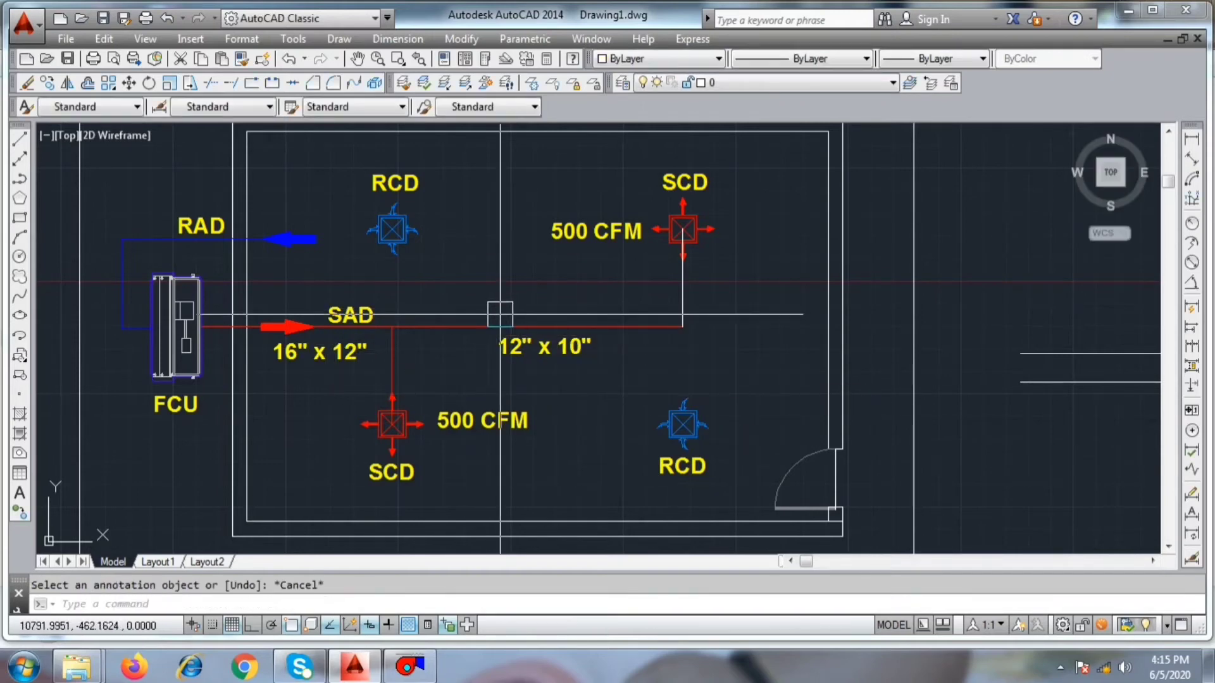
Step: Switch to DuctSizer and set the flow rate to 1000 cfm at the same head loss
key(alt+Tab)
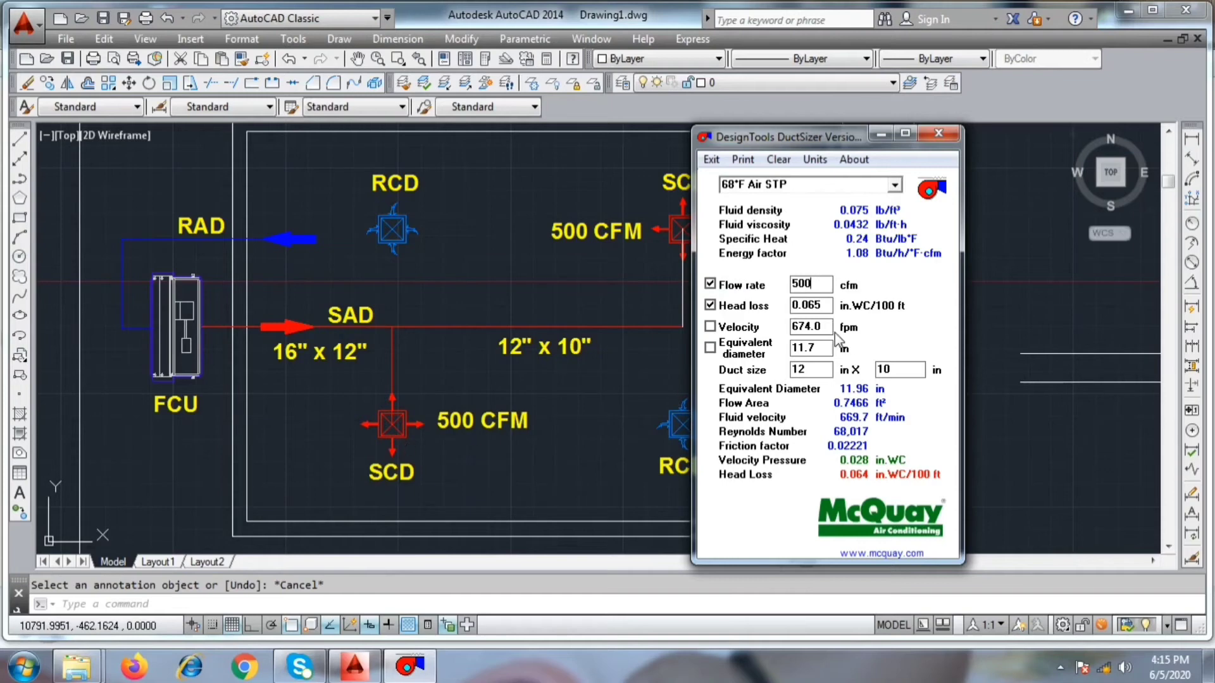
key(BackSpace)
key(BackSpace)
key(BackSpace)
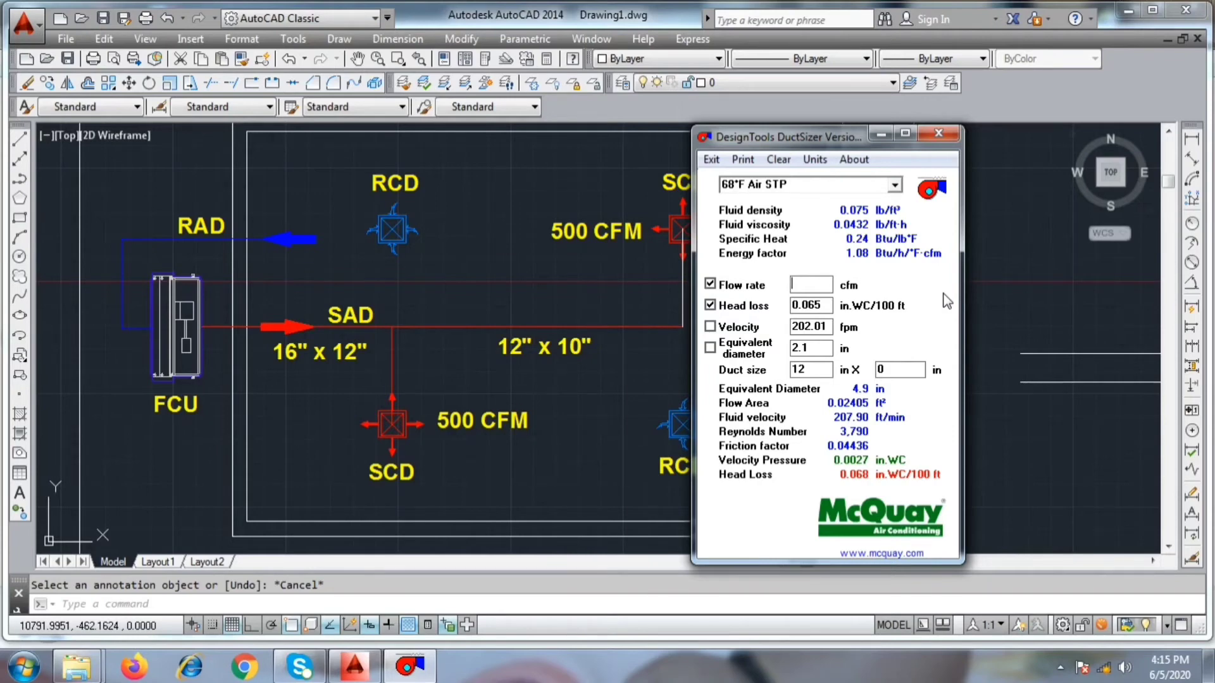
text(1000)
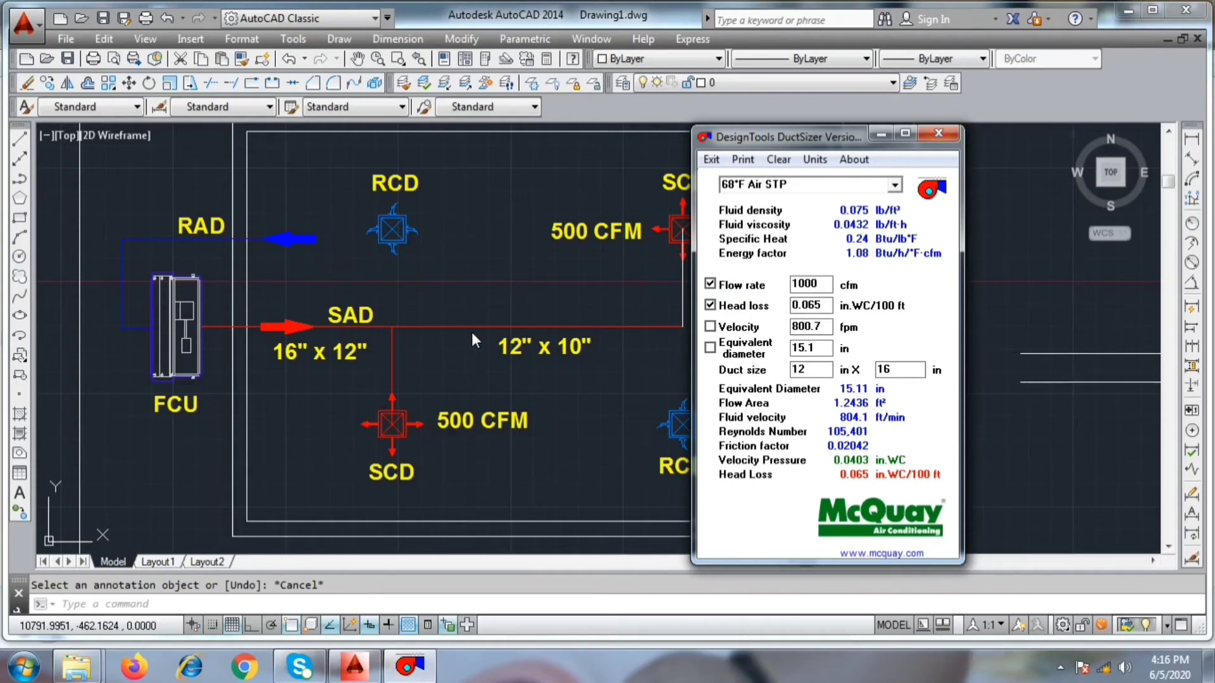
Step: Try flow rates of 700, 3000 and 300 cfm to compare the resulting duct sizes at constant head loss
drag(821, 284, 709, 285)
text(700)
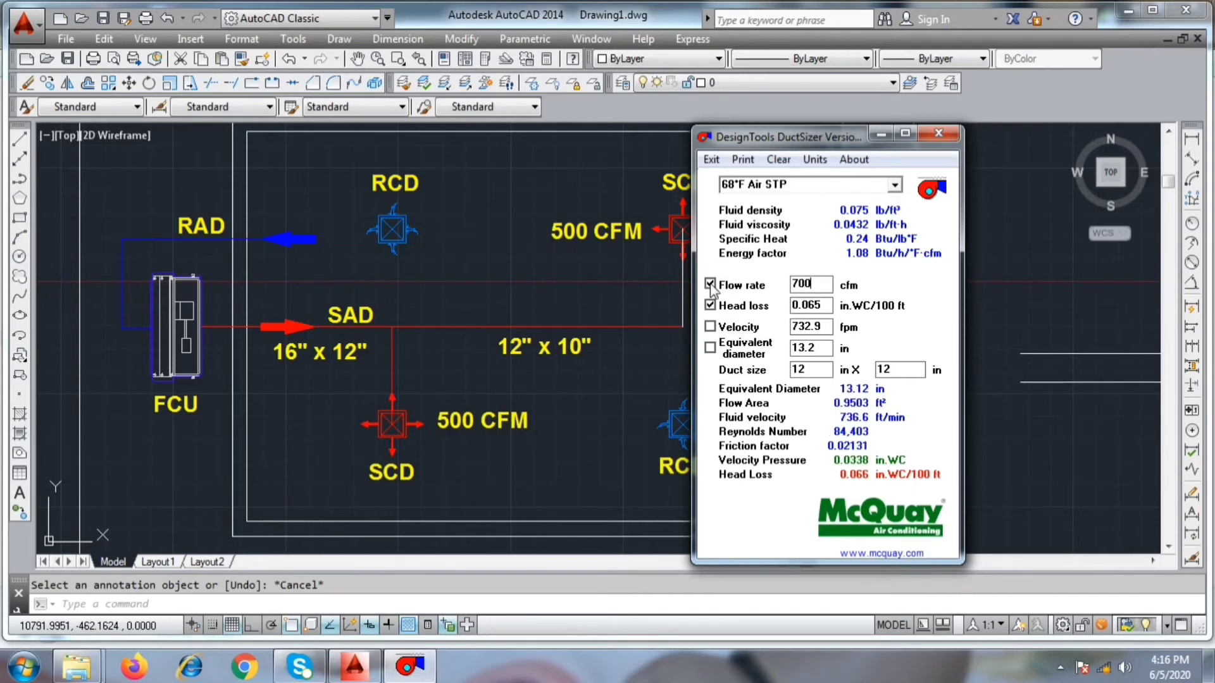
key(BackSpace)
key(BackSpace)
key(BackSpace)
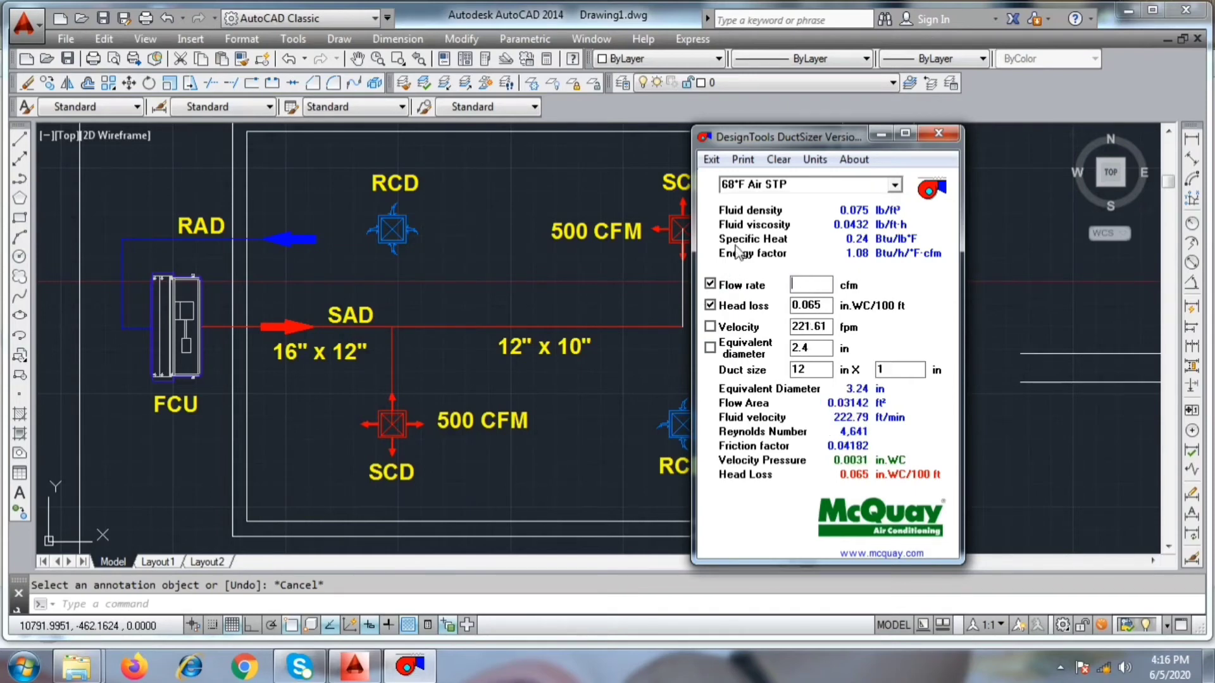
text(3000)
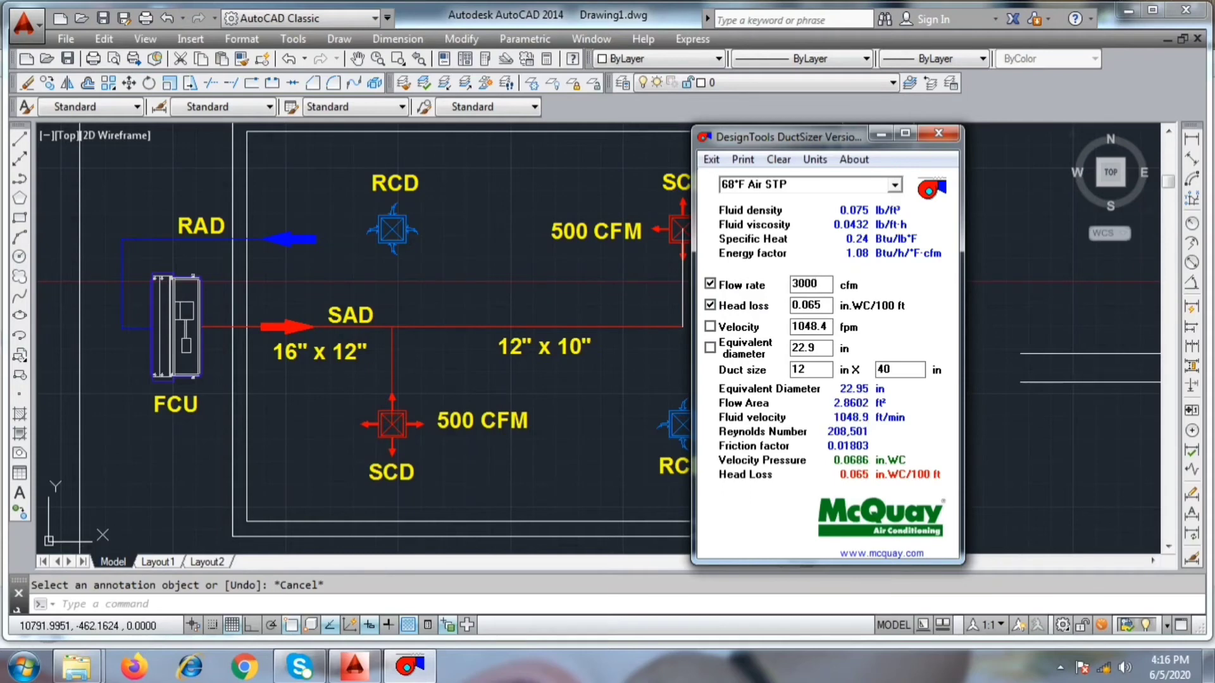
key(BackSpace)
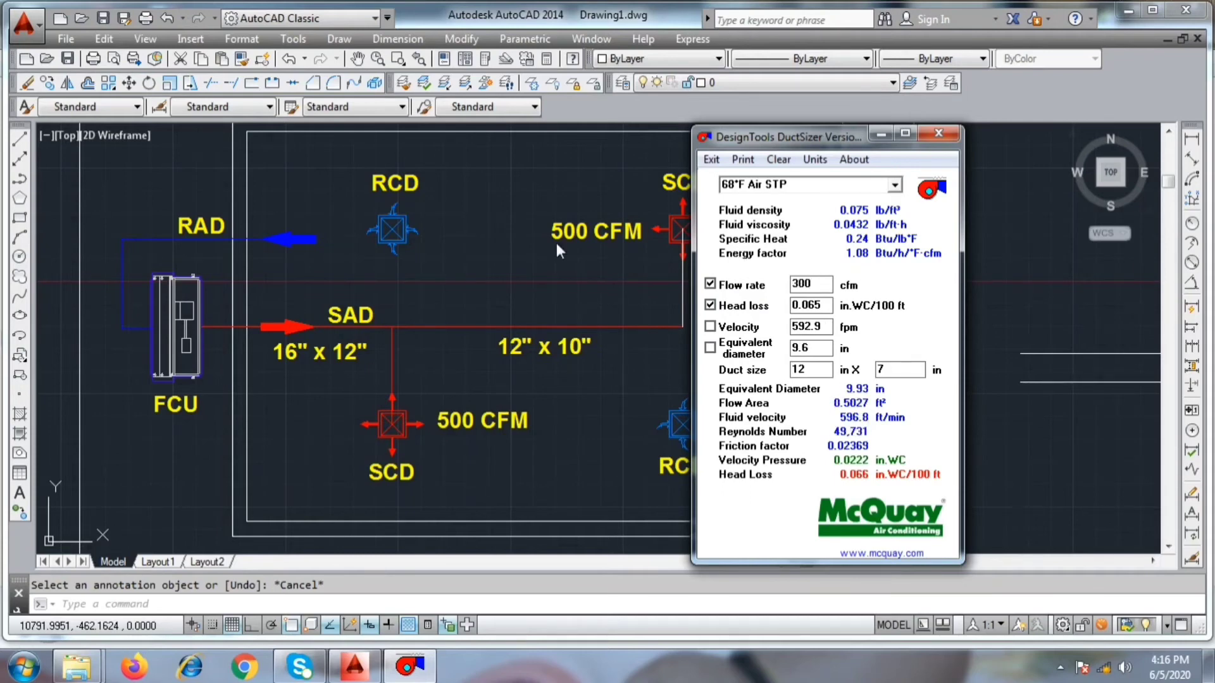
Step: Try a flow rate of 900 cfm, followed by 1000 cfm, keeping the 0.065 head loss
click(822, 309)
double_click(822, 285)
text(900)
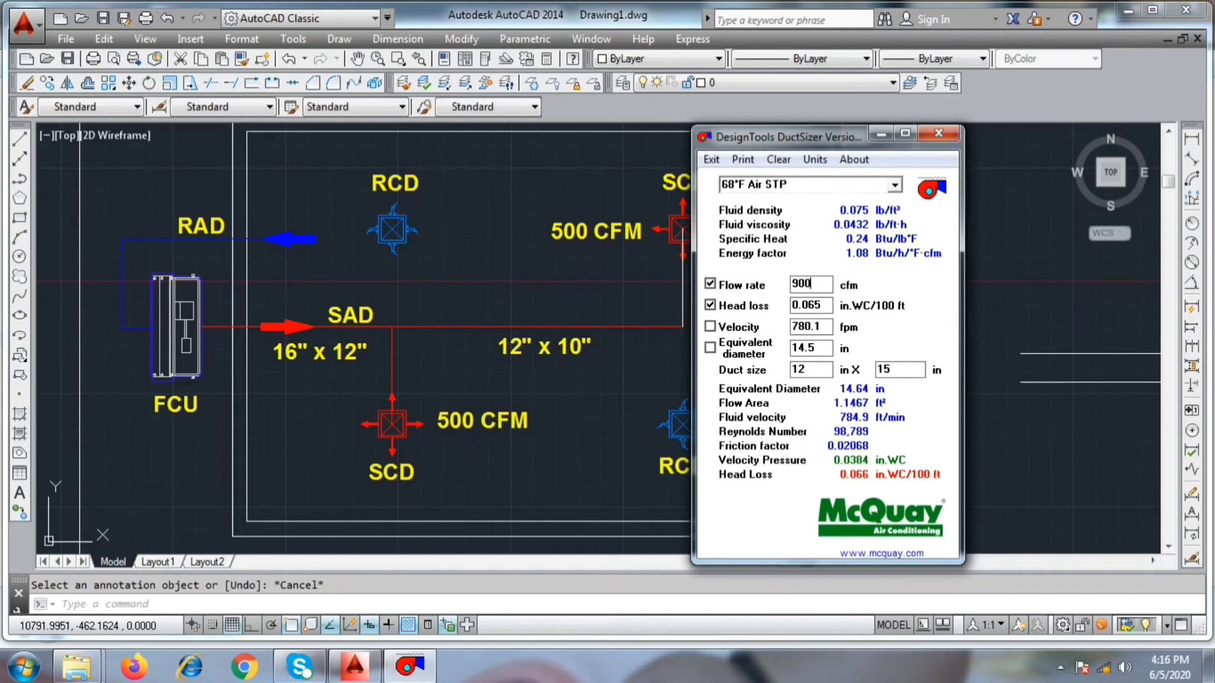
key(BackSpace)
key(BackSpace)
key(BackSpace)
text(1000)
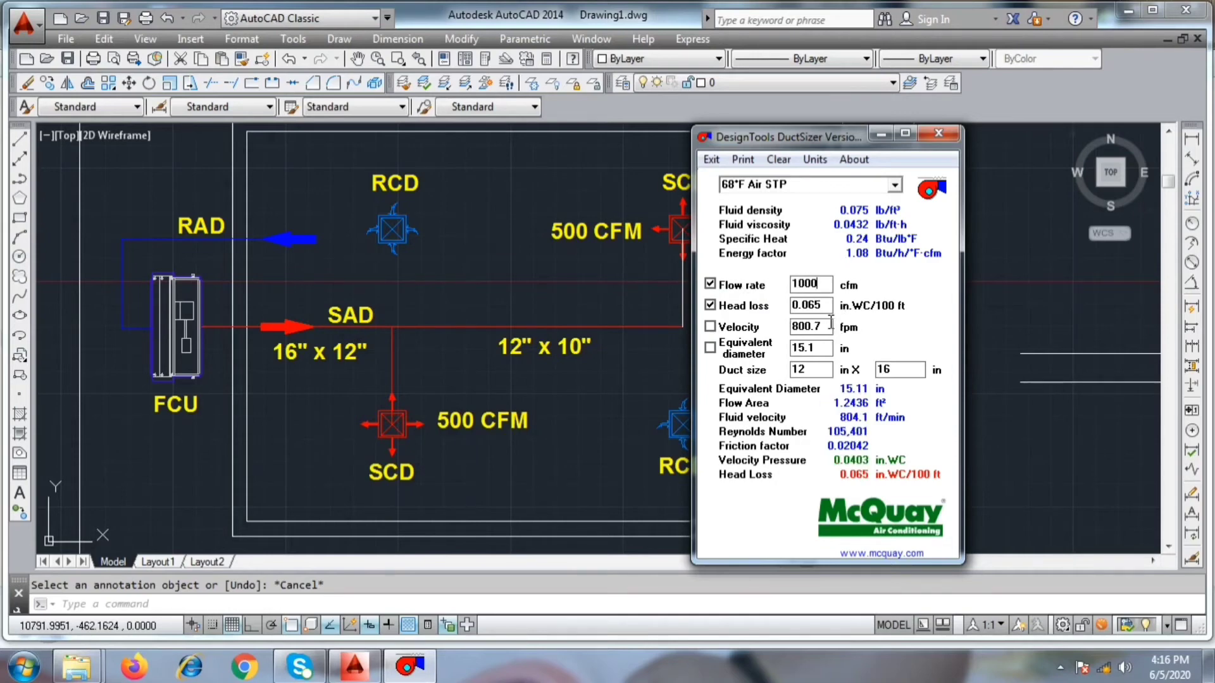
Step: Try flow rates of 900 and 600 cfm at the 0.065 head loss to compare the resulting duct sizes
key(BackSpace)
key(BackSpace)
key(BackSpace)
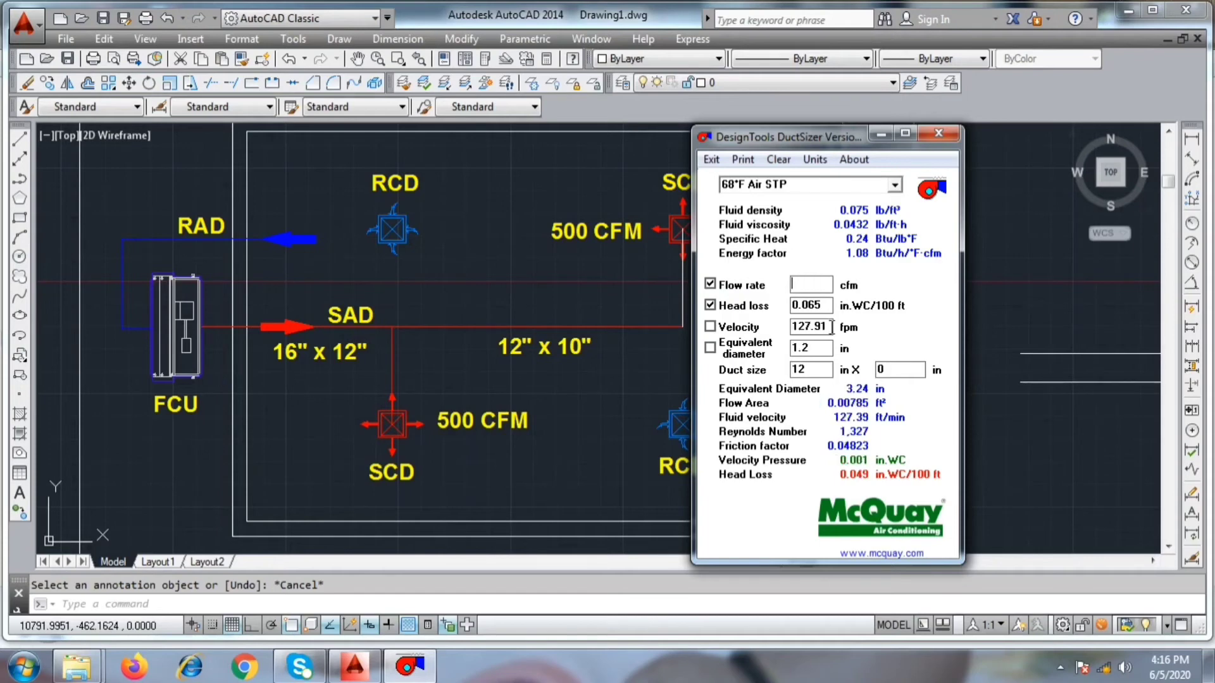
text(900)
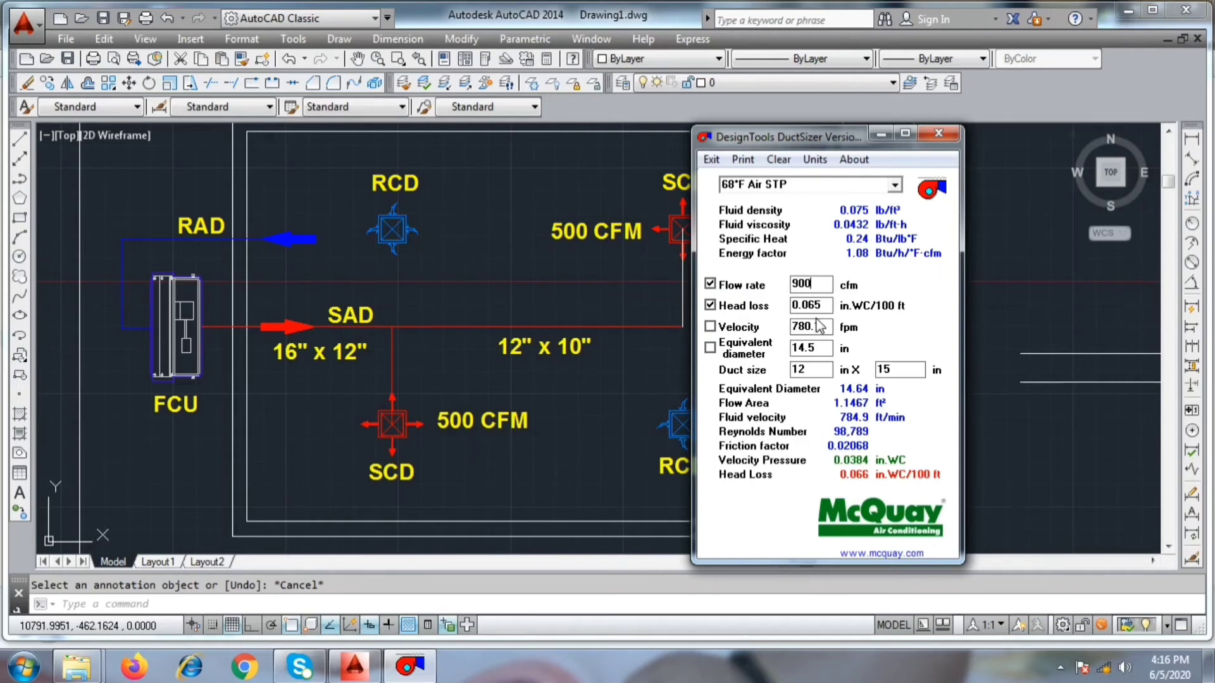
key(BackSpace)
key(BackSpace)
key(BackSpace)
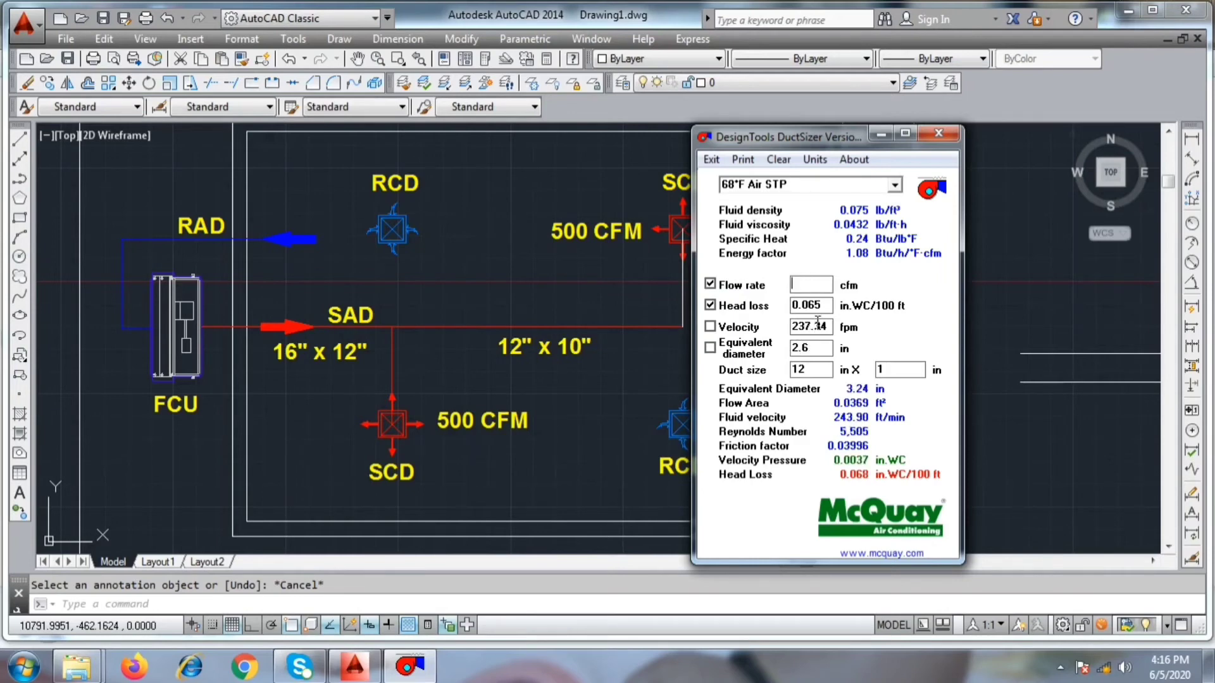
text(600)
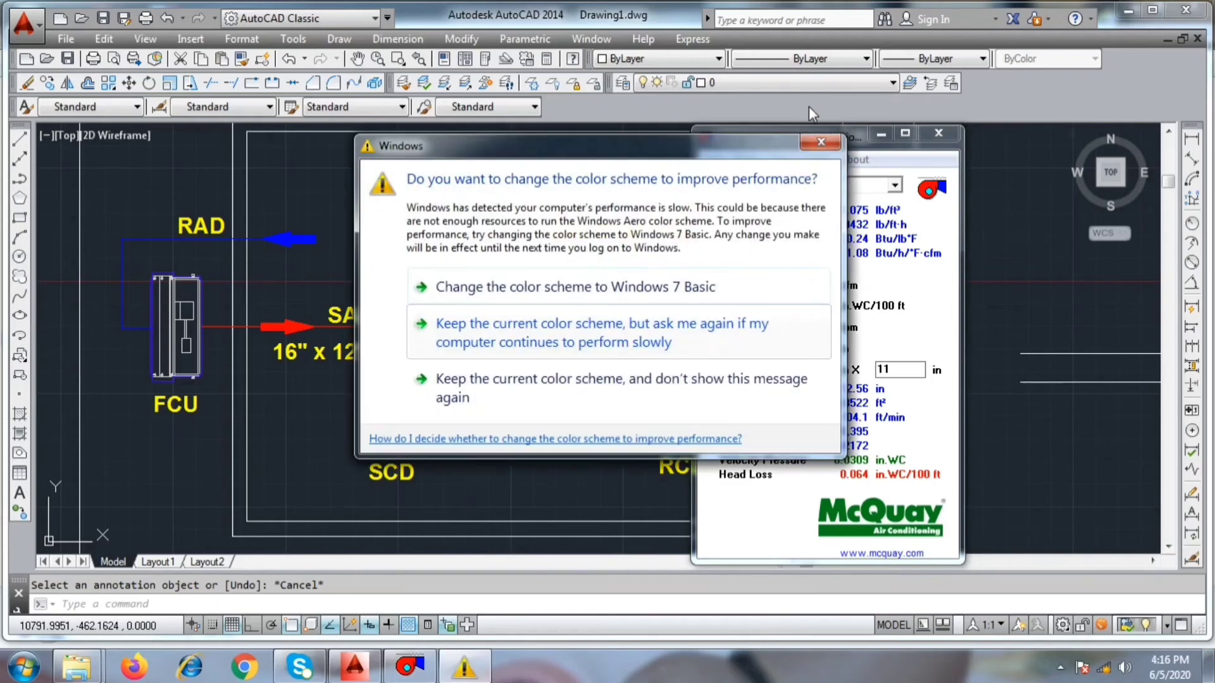
Step: Dismiss the Windows color scheme prompt and try sizing with 1000 cfm and 800 fpm in different input pairs
click(822, 147)
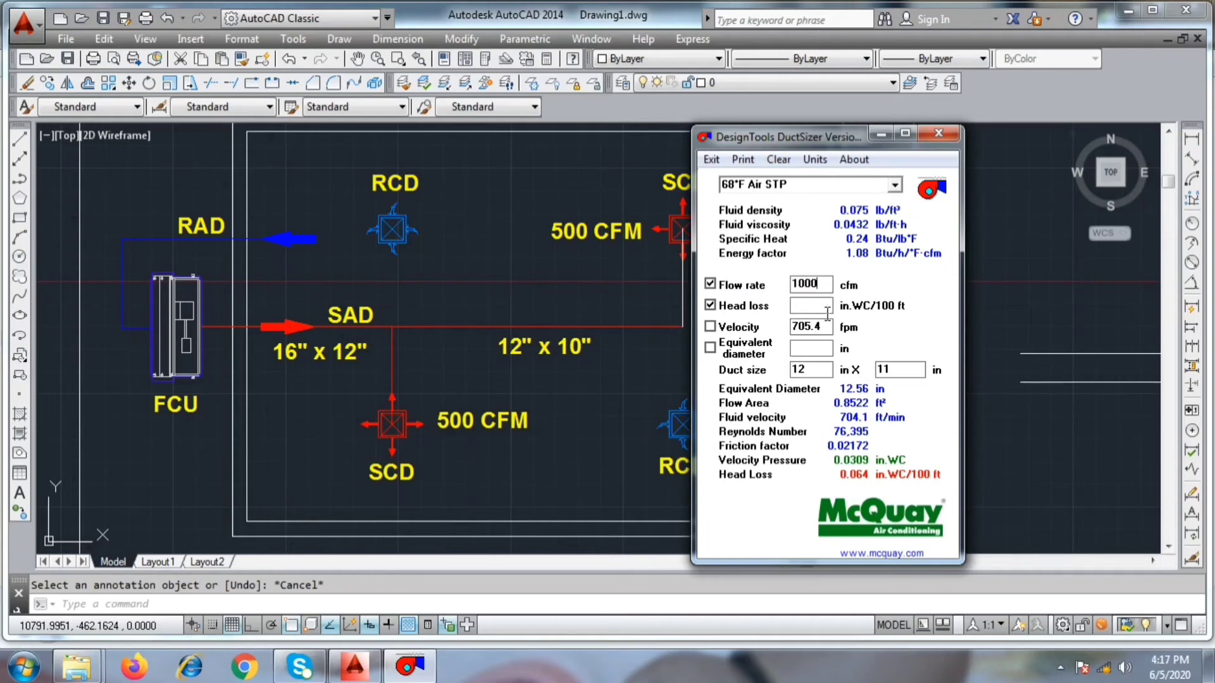
text(800)
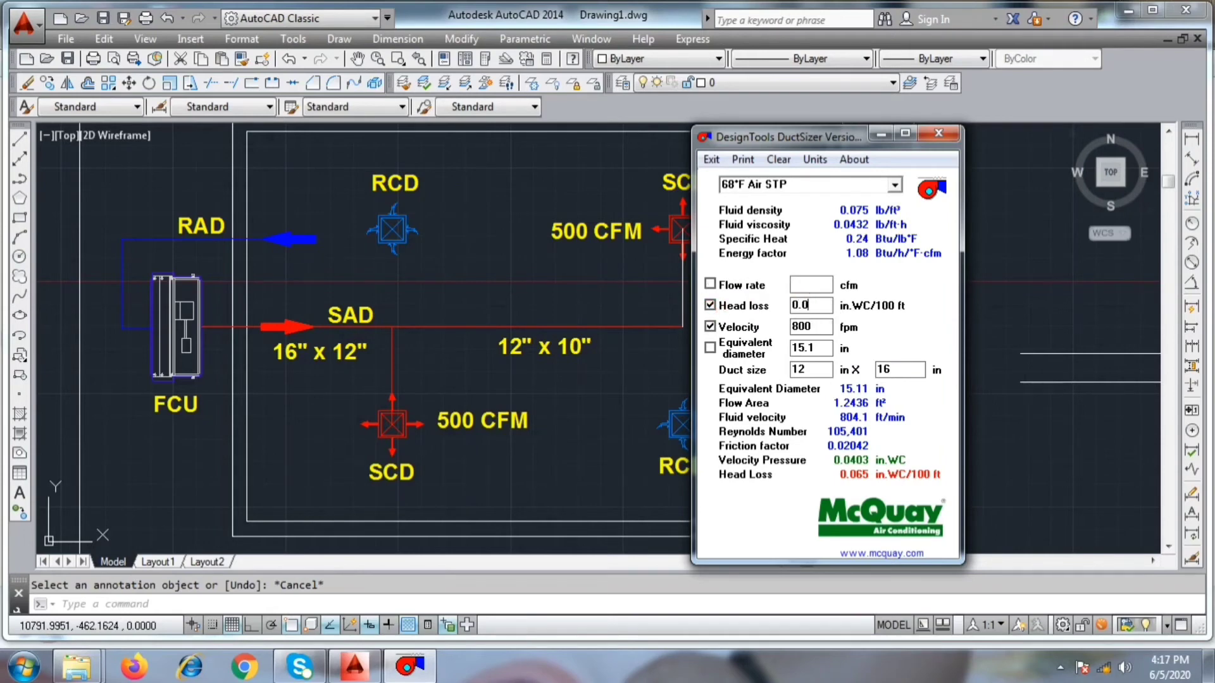
text(1000)
Step: Switch to AutoCAD and delete the pair of parallel horizontal lines beside the floor plan
click(618, 310)
scroll(478, 239, down, 2)
mouse_move(469, 323)
middle_down()
mouse_move(598, 318)
mouse_move(562, 315)
middle_up()
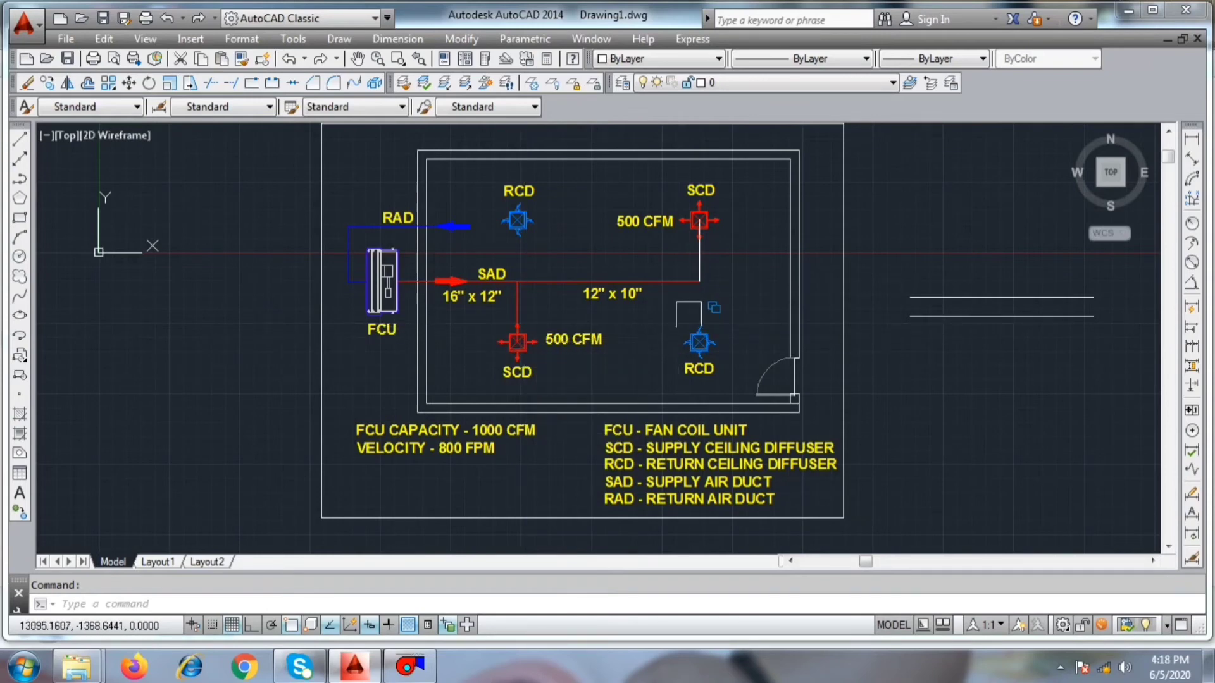
scroll(519, 354, down, 4)
scroll(683, 341, up, 2)
middle_drag(683, 341, 528, 359)
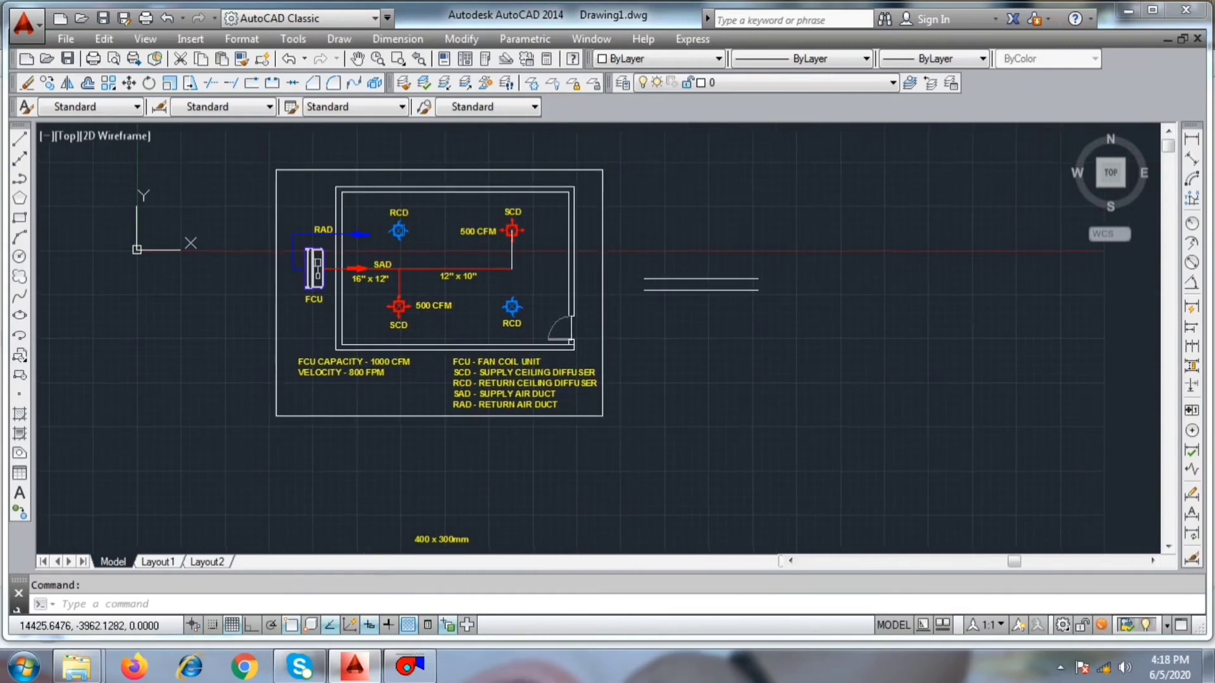
click(676, 358)
click(641, 254)
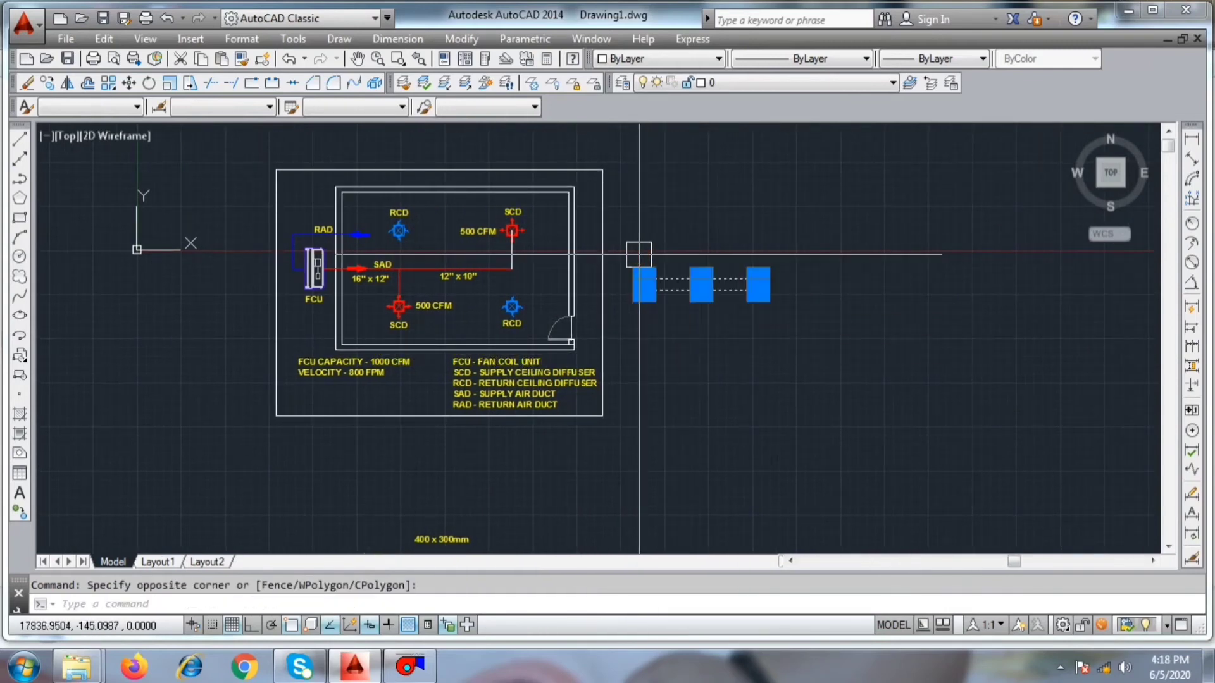
key(Delete)
Step: Copy the whole framed floor plan with its notes horizontally into the empty space to its right, with Ortho on
text(CO)
key(Return)
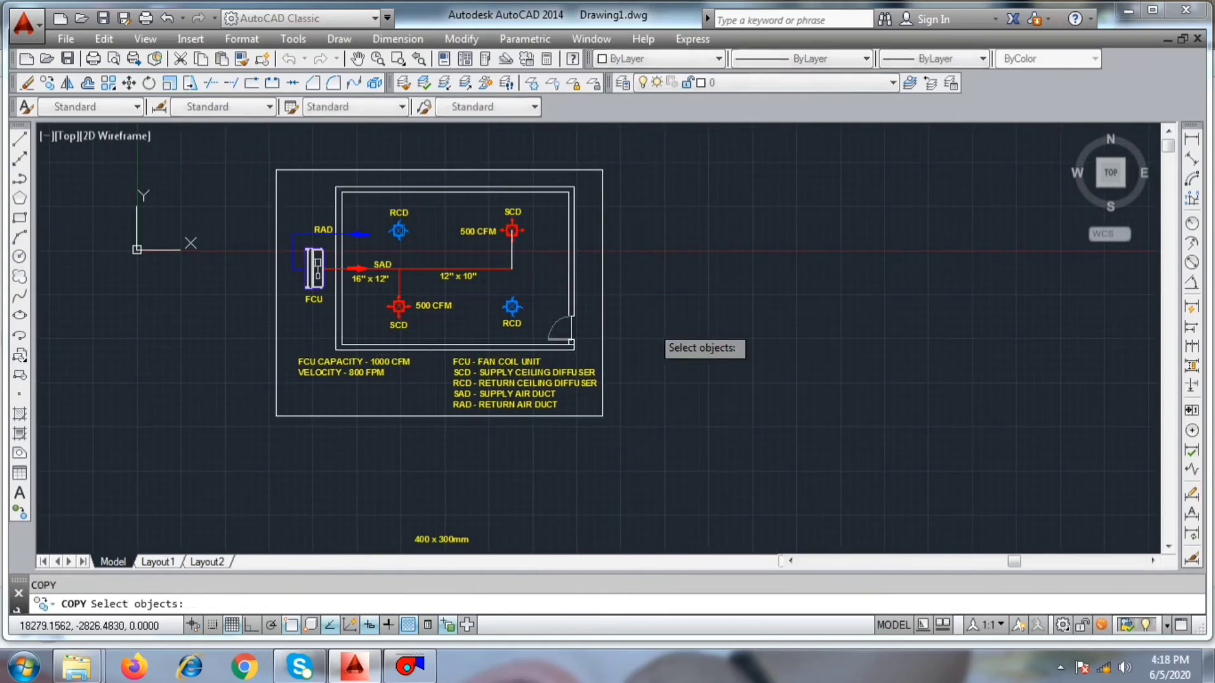
click(676, 445)
click(238, 152)
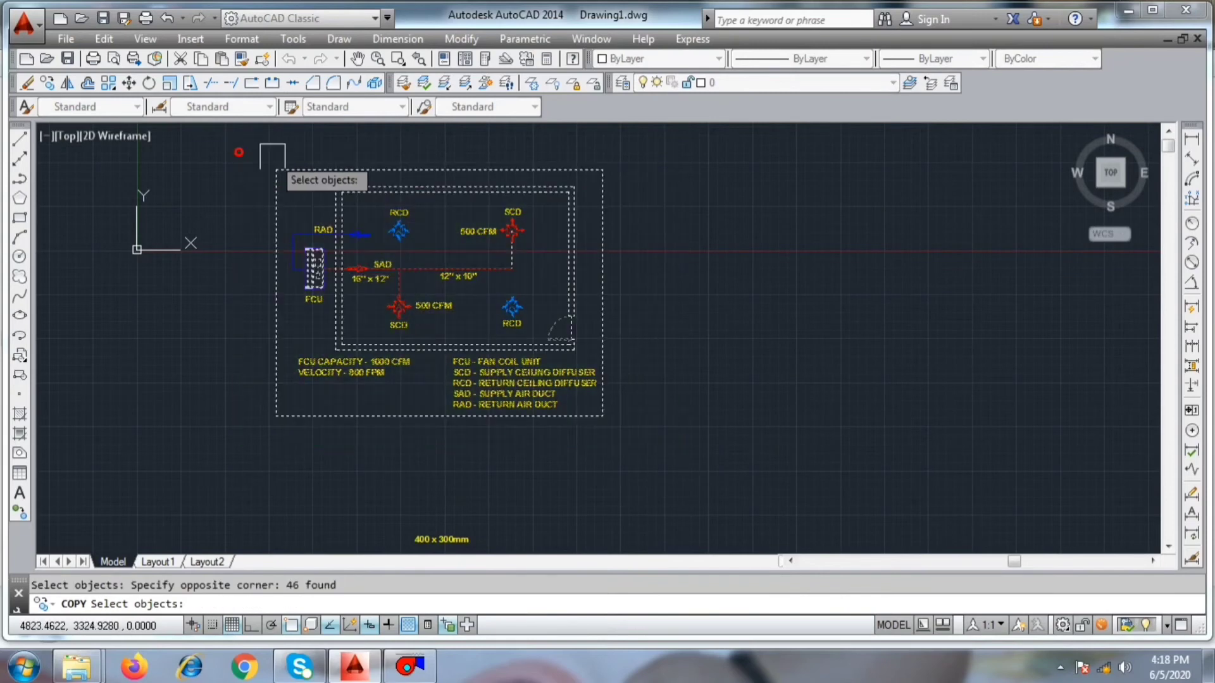
key(Return)
click(276, 167)
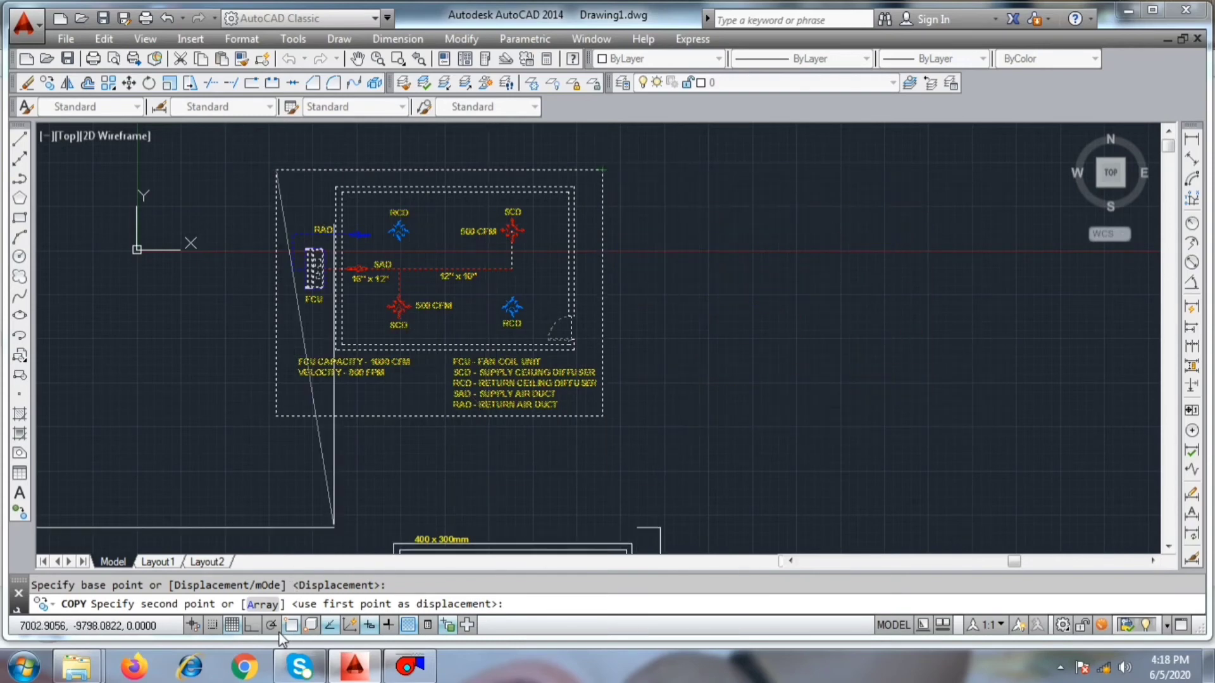
key(F8)
click(692, 207)
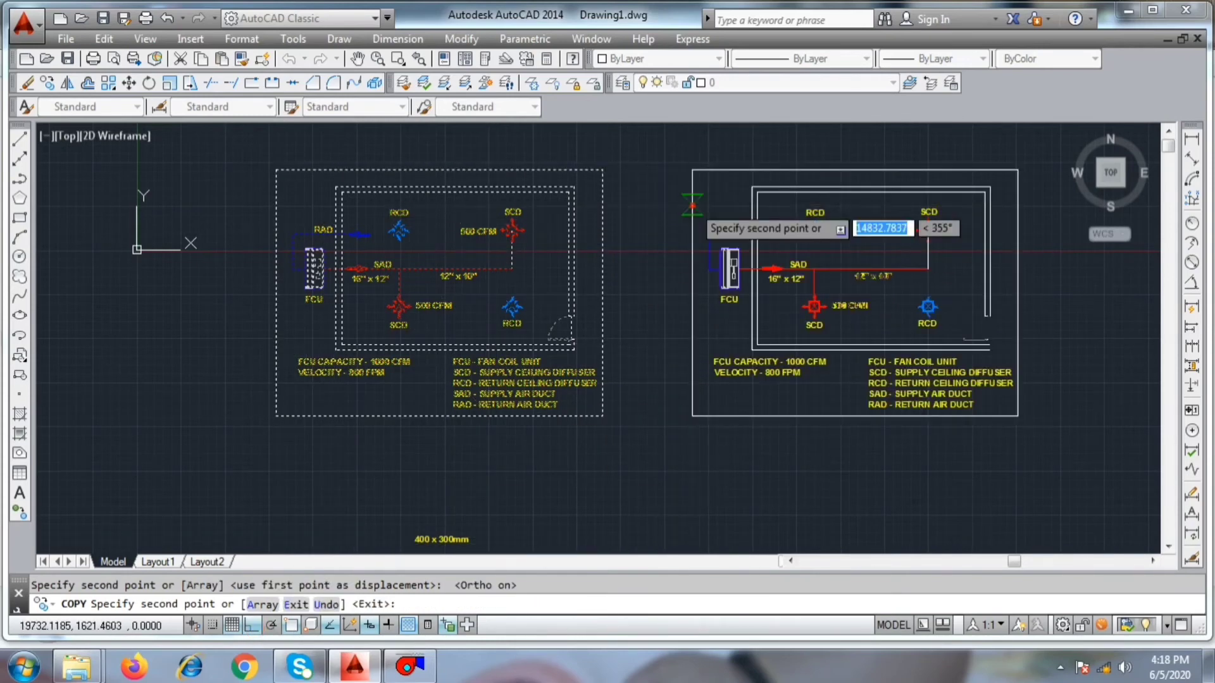
key(Escape)
middle_drag(825, 277, 741, 296)
scroll(741, 296, up, 3)
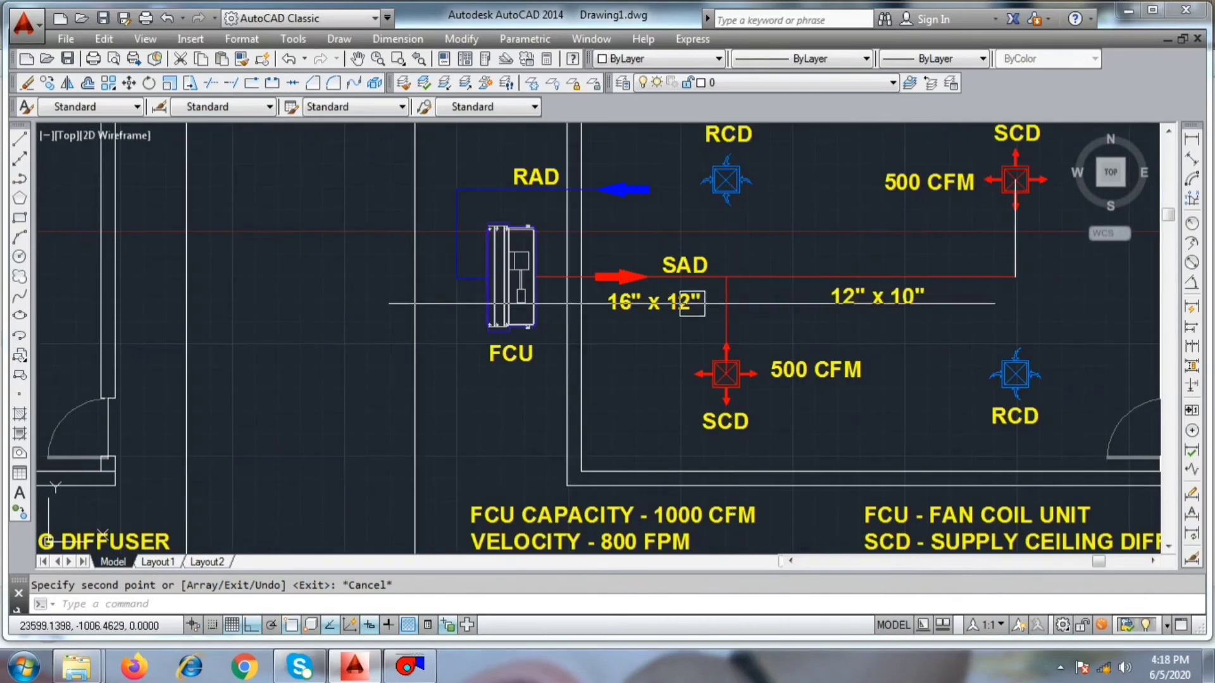
scroll(582, 320, down, 5)
scroll(721, 333, up, 5)
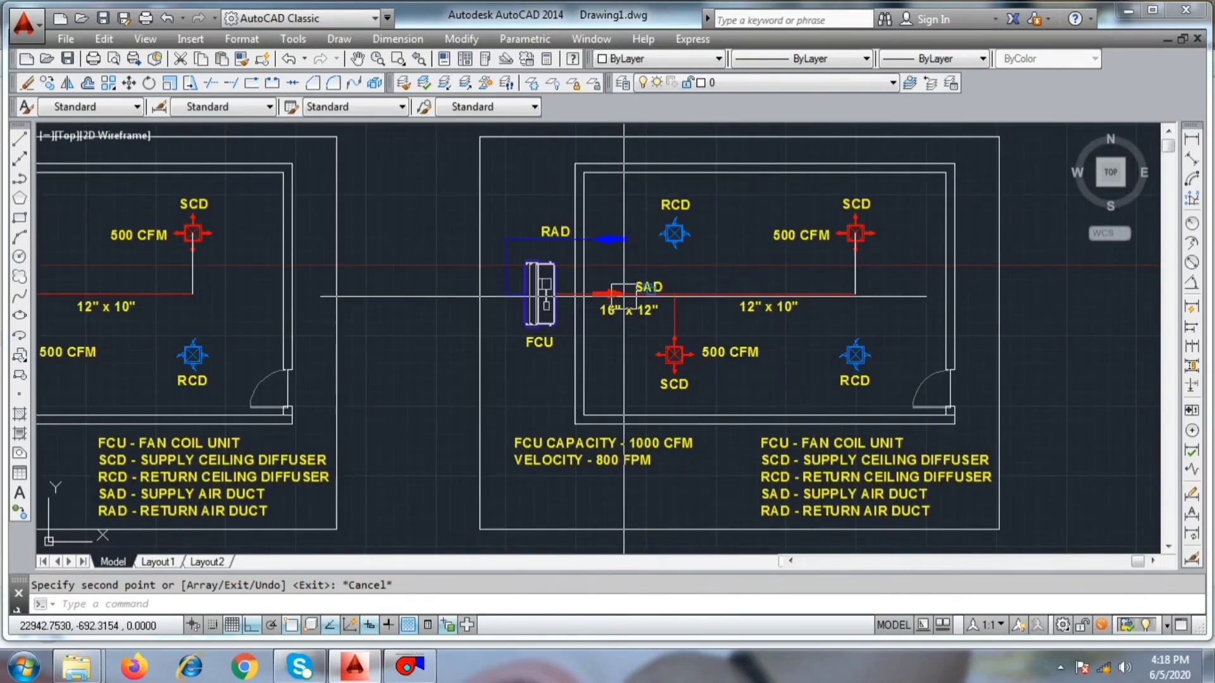
scroll(481, 329, down, 4)
scroll(680, 407, up, 4)
scroll(680, 406, down, 2)
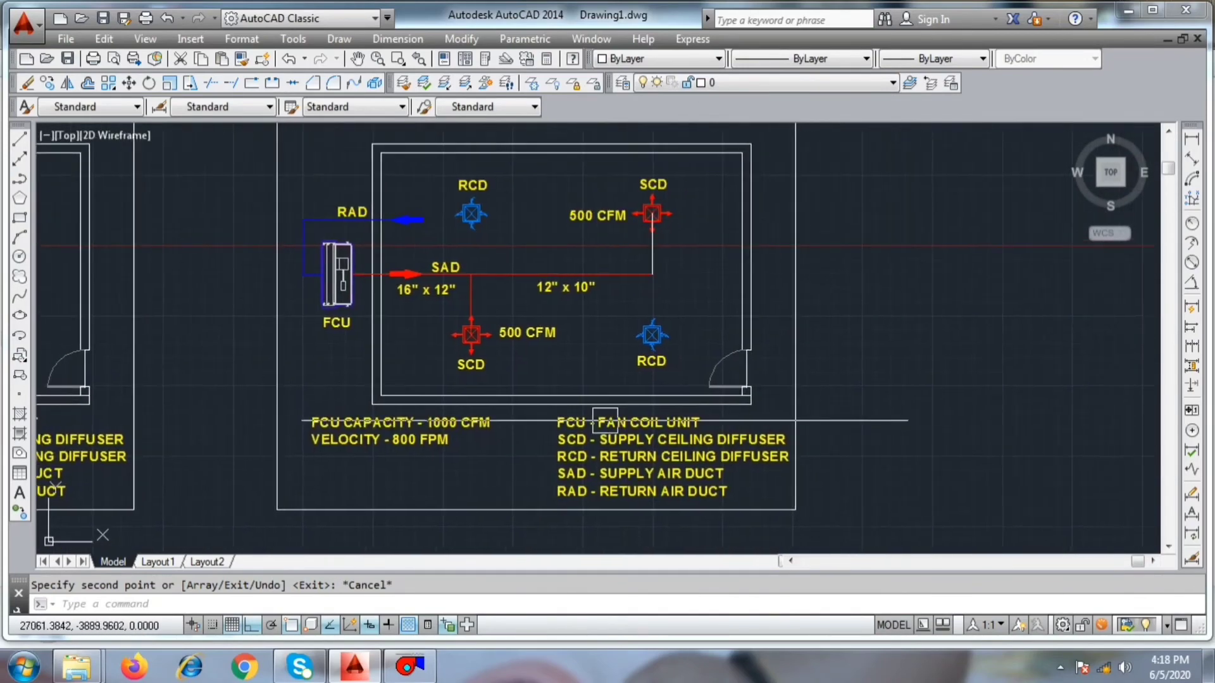
scroll(628, 416, up, 2)
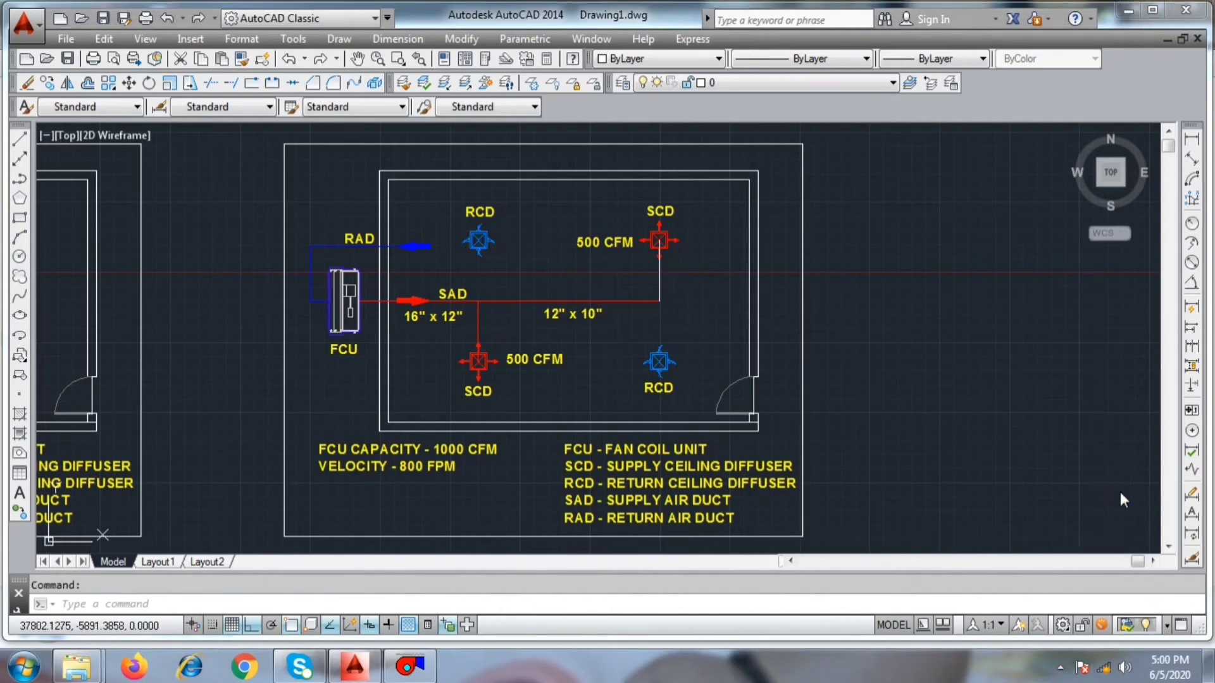
click(1061, 668)
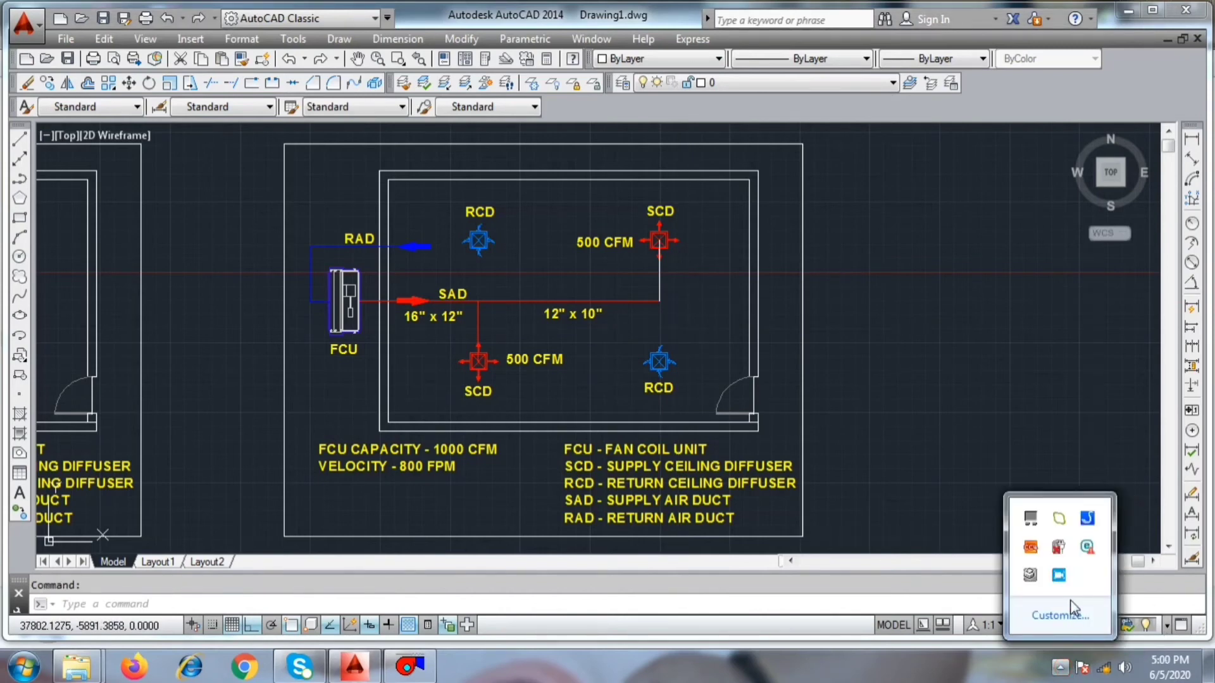
click(916, 324)
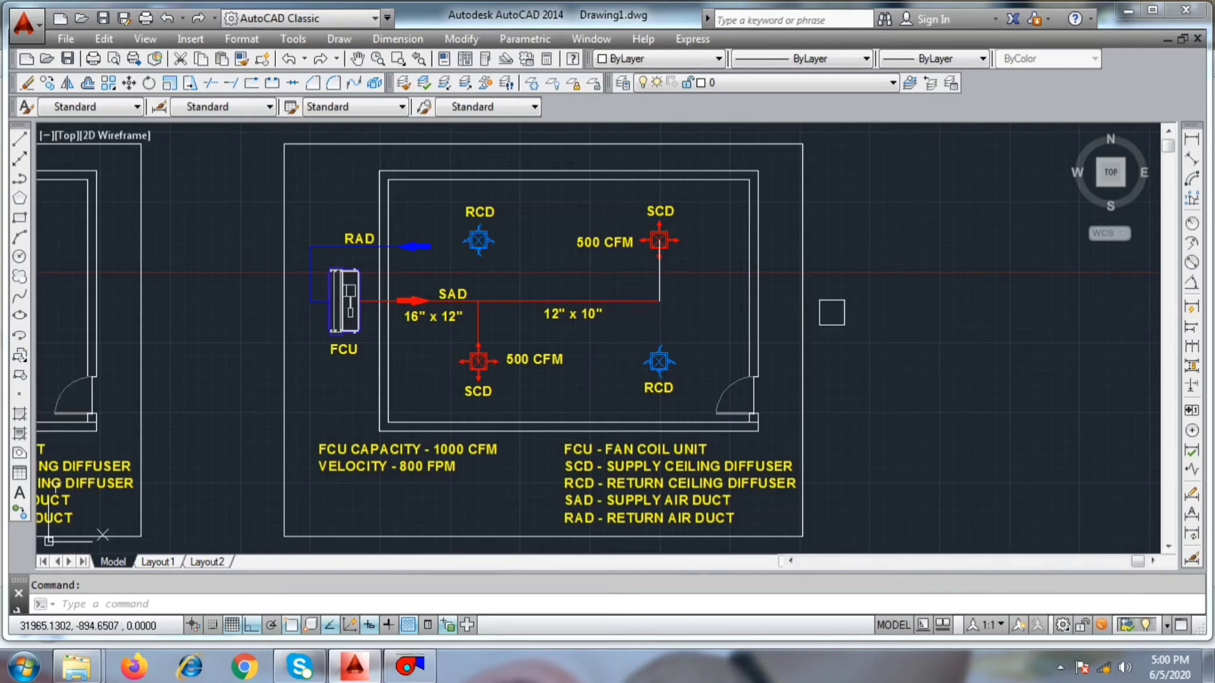
middle_drag(569, 318, 869, 285)
middle_drag(719, 325, 418, 340)
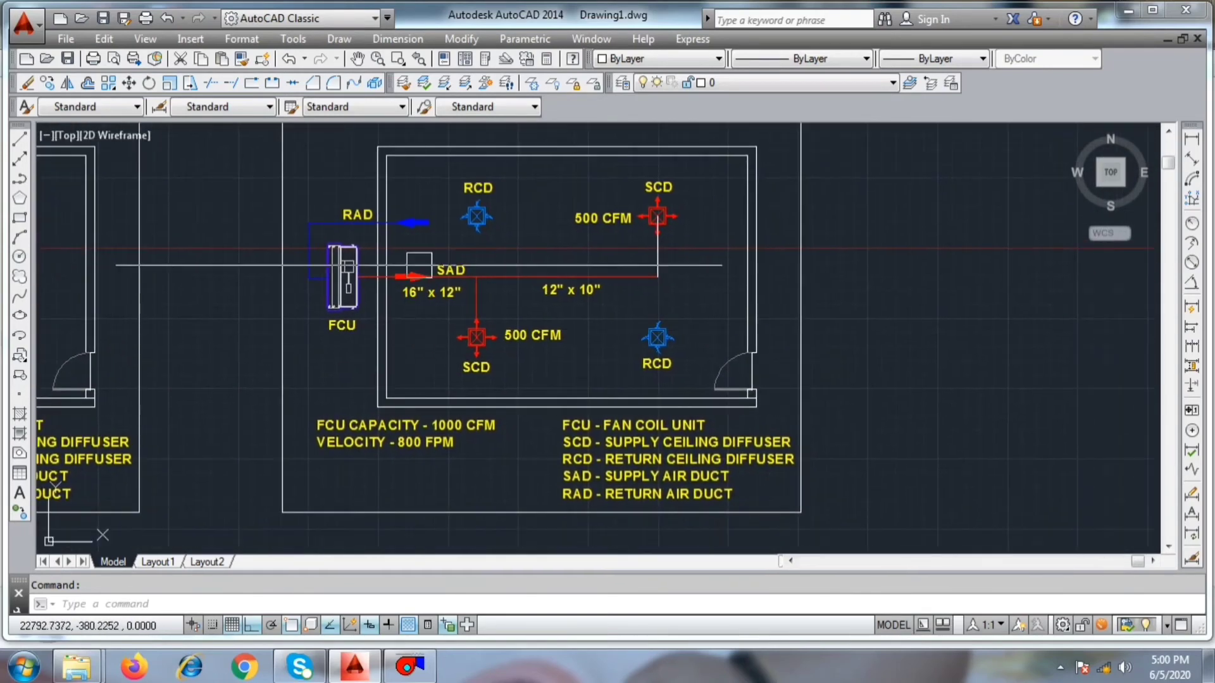
mouse_move(560, 273)
middle_down()
mouse_move(621, 388)
mouse_move(577, 329)
mouse_move(486, 293)
middle_up()
scroll(567, 302, down, 3)
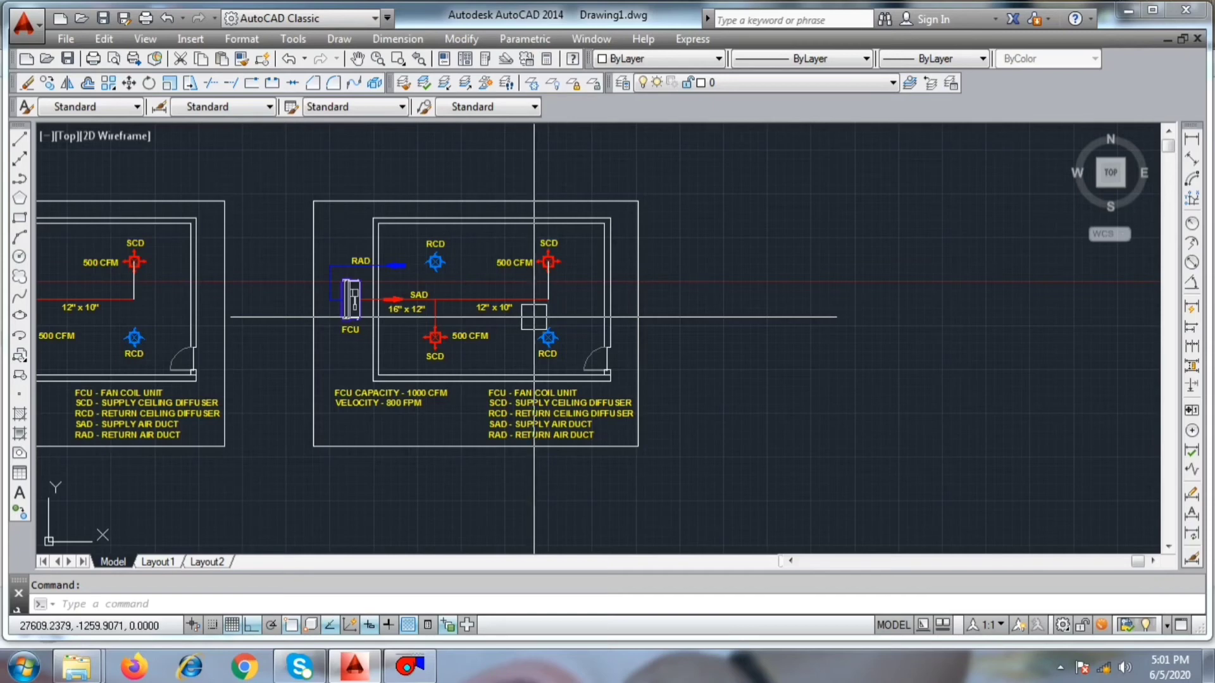
mouse_move(539, 328)
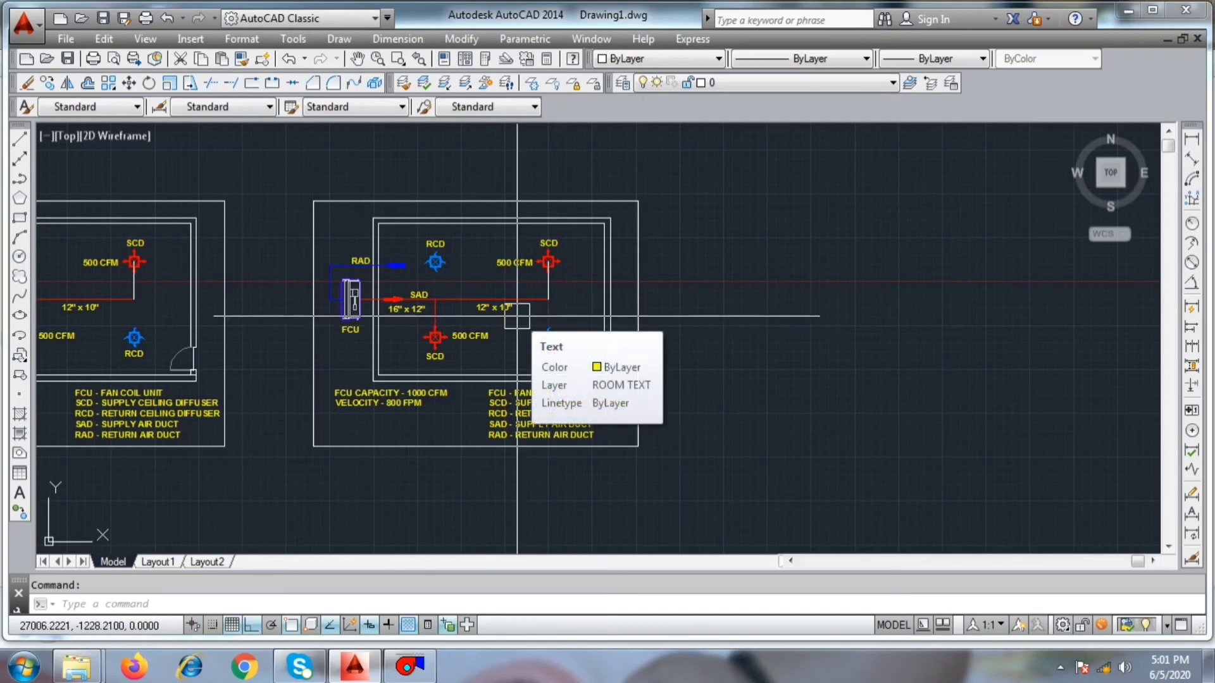
Step: Edit the velocity note below the copied floor plan to read 500 FPM
scroll(610, 363, up, 2)
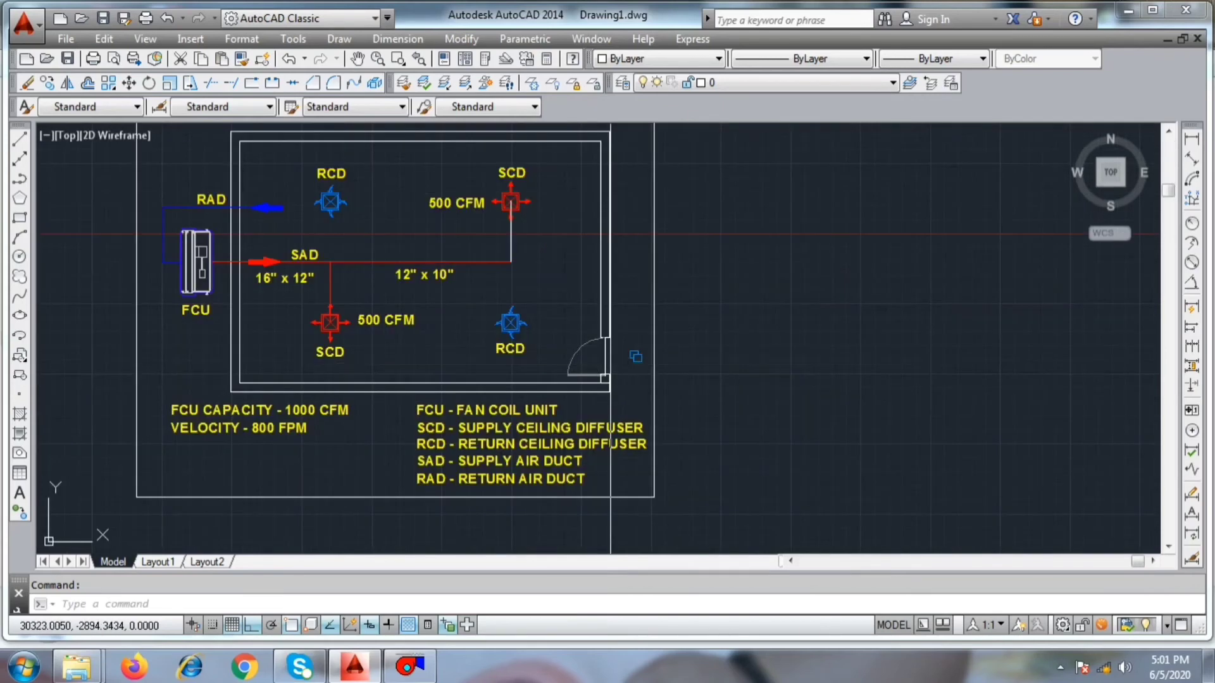
mouse_move(599, 346)
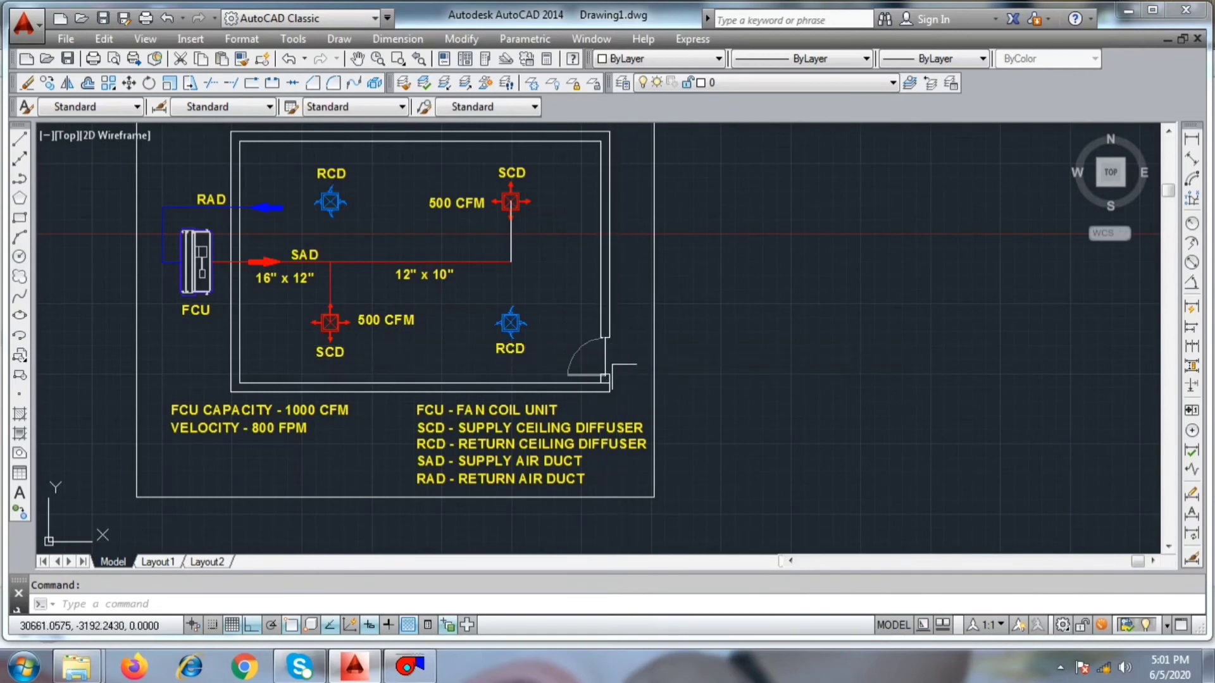
middle_drag(720, 439, 758, 472)
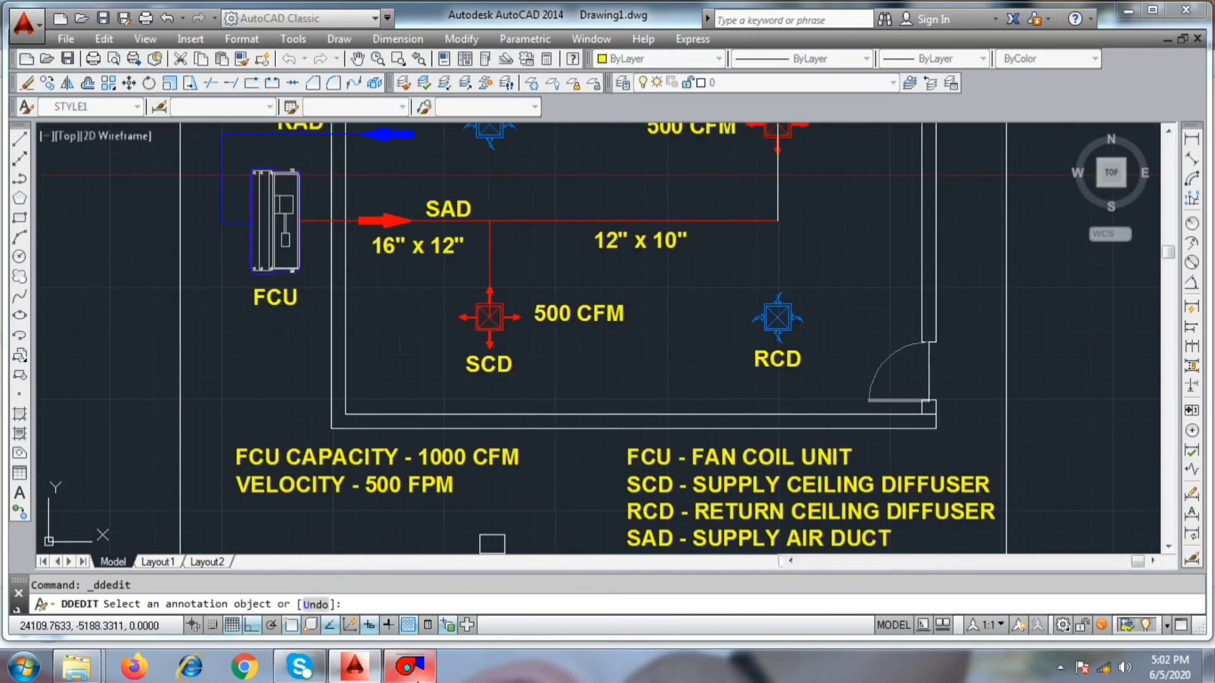
Step: Switch to DuctSizer, clear the previous values and size by a flow rate of 1000 cfm and a velocity of 500 fpm
click(410, 666)
drag(779, 136, 789, 110)
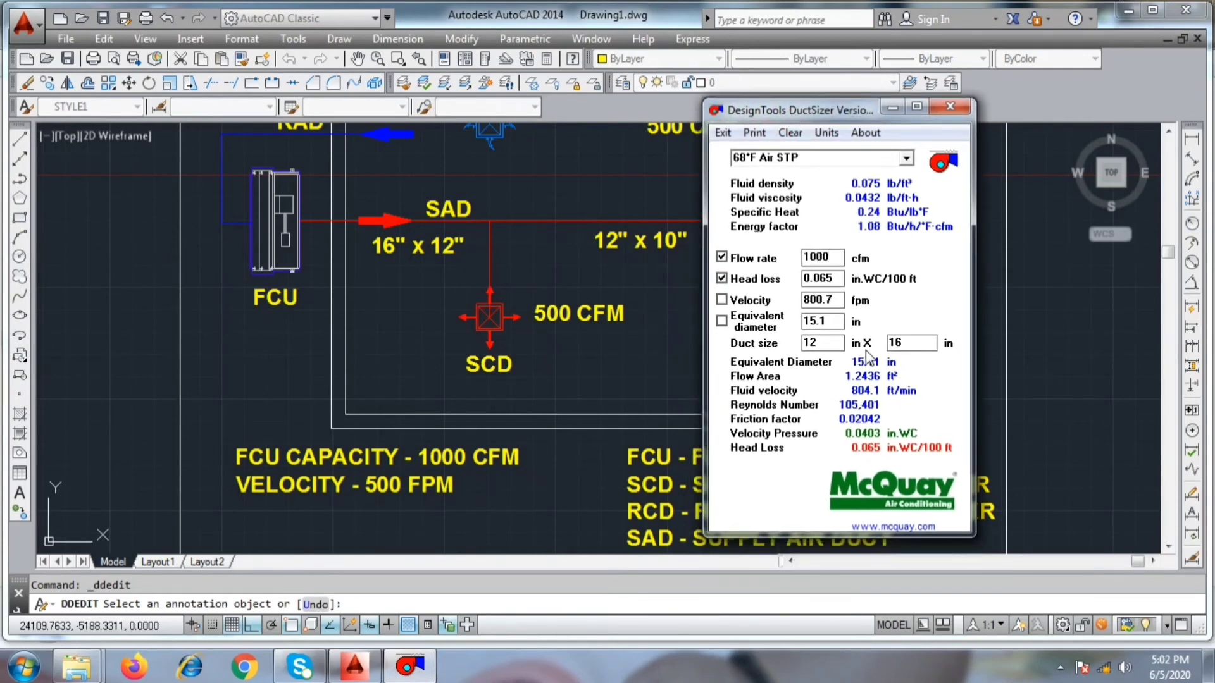
click(791, 132)
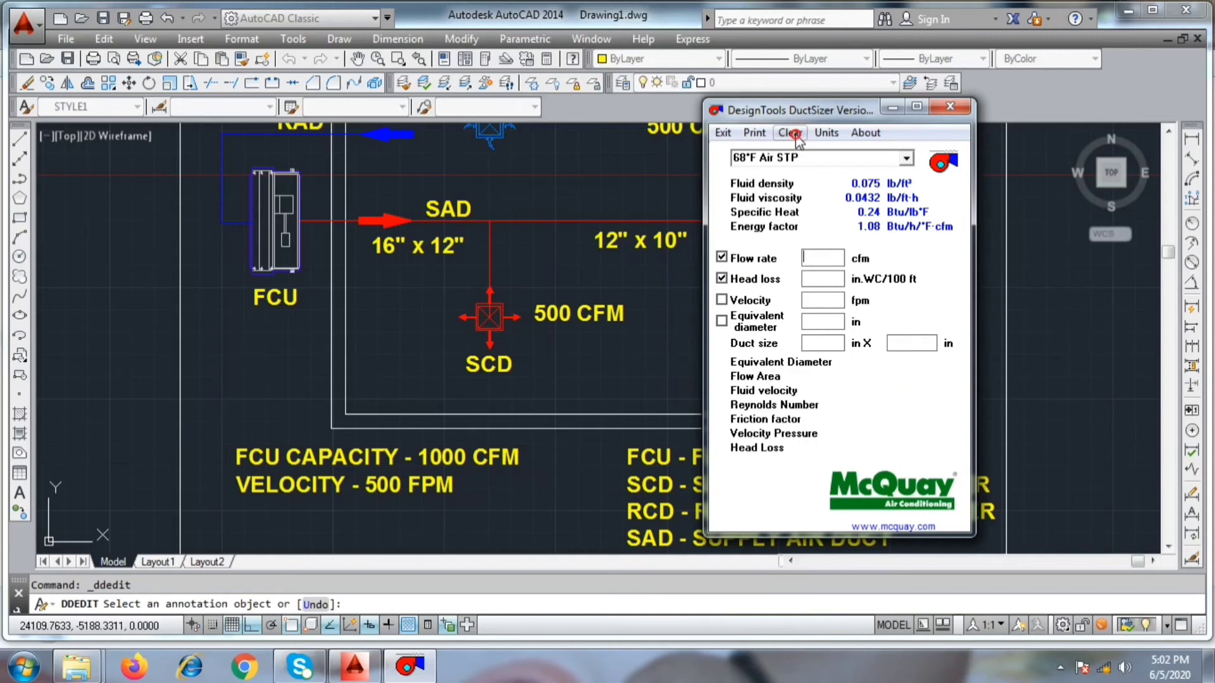
click(828, 140)
click(880, 176)
text(1000)
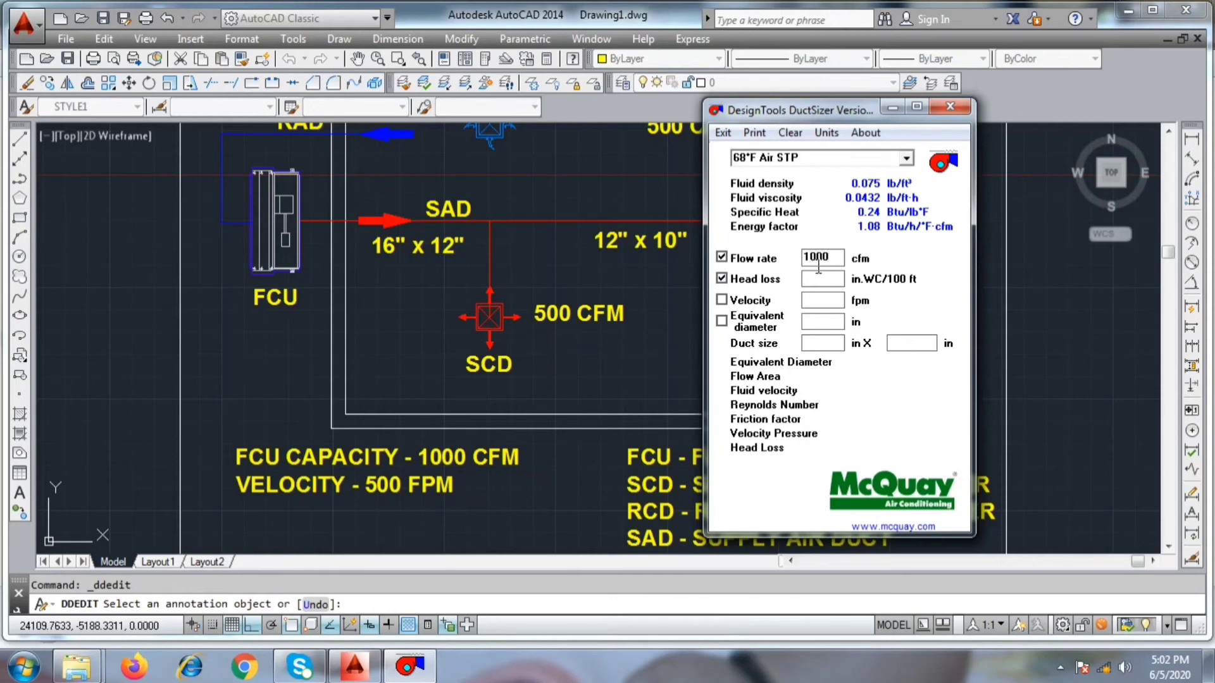
click(722, 300)
text(500)
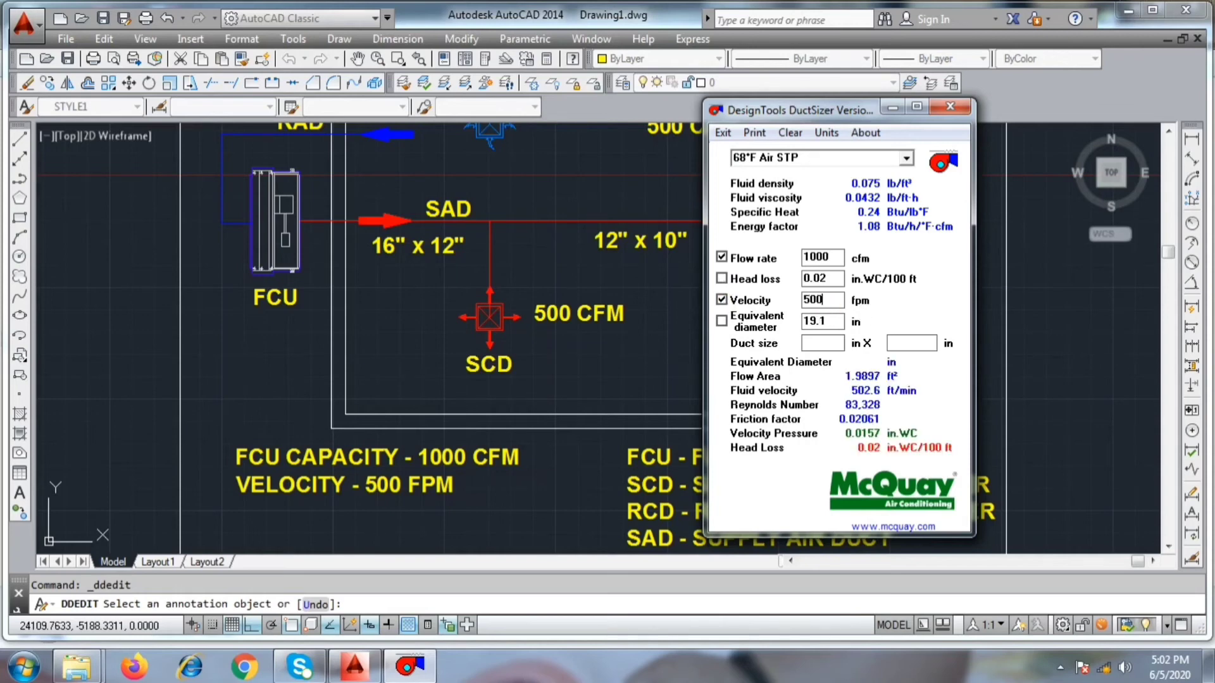
Step: Set the first duct size dimension to 12 in
click(831, 343)
text(1)
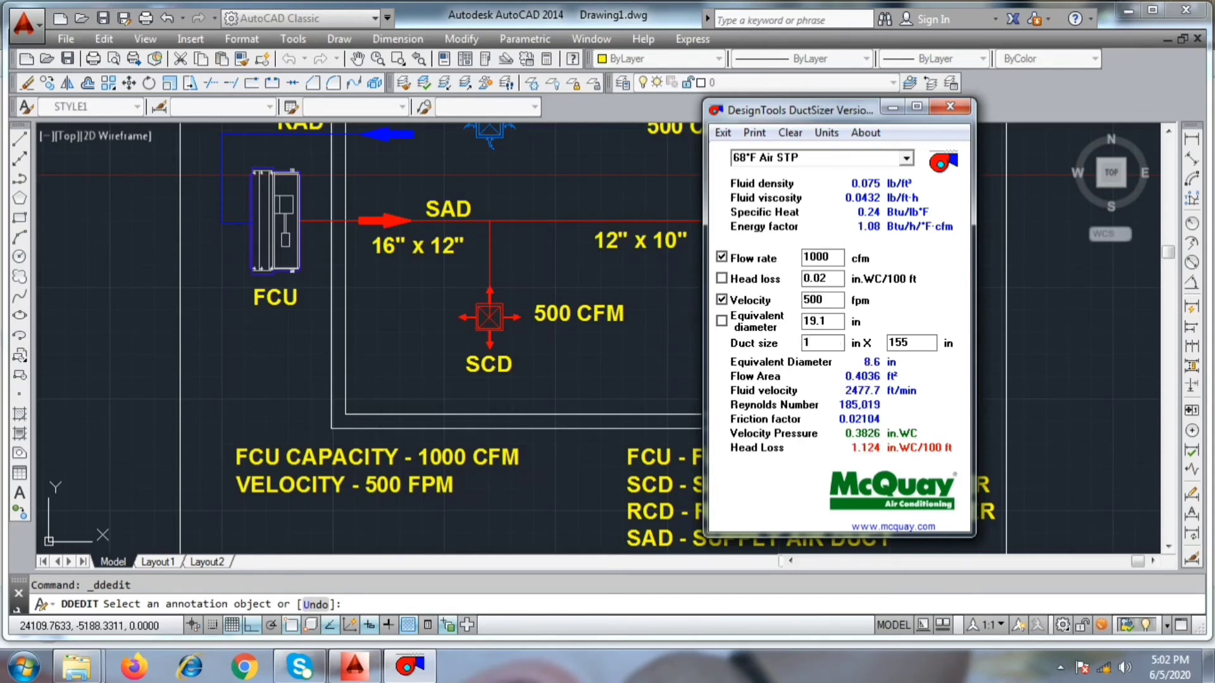
text(2)
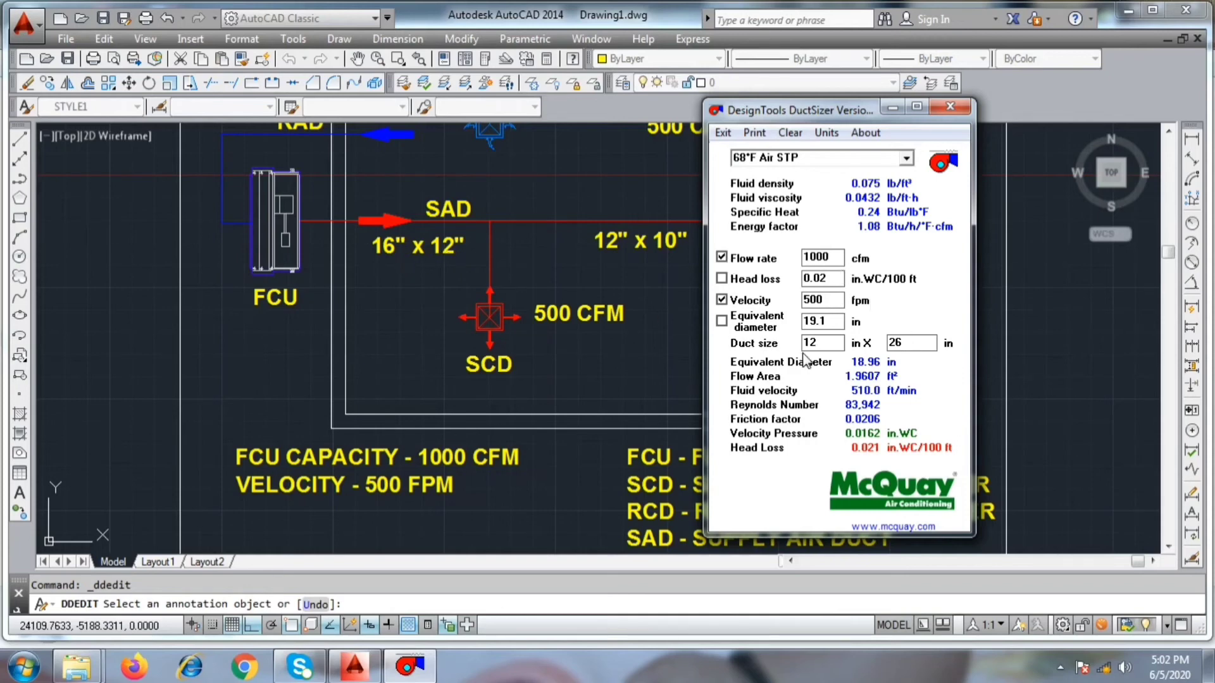
Step: Switch to AutoCAD and edit the main duct size label near the FCU to read 26" x 12"
click(460, 280)
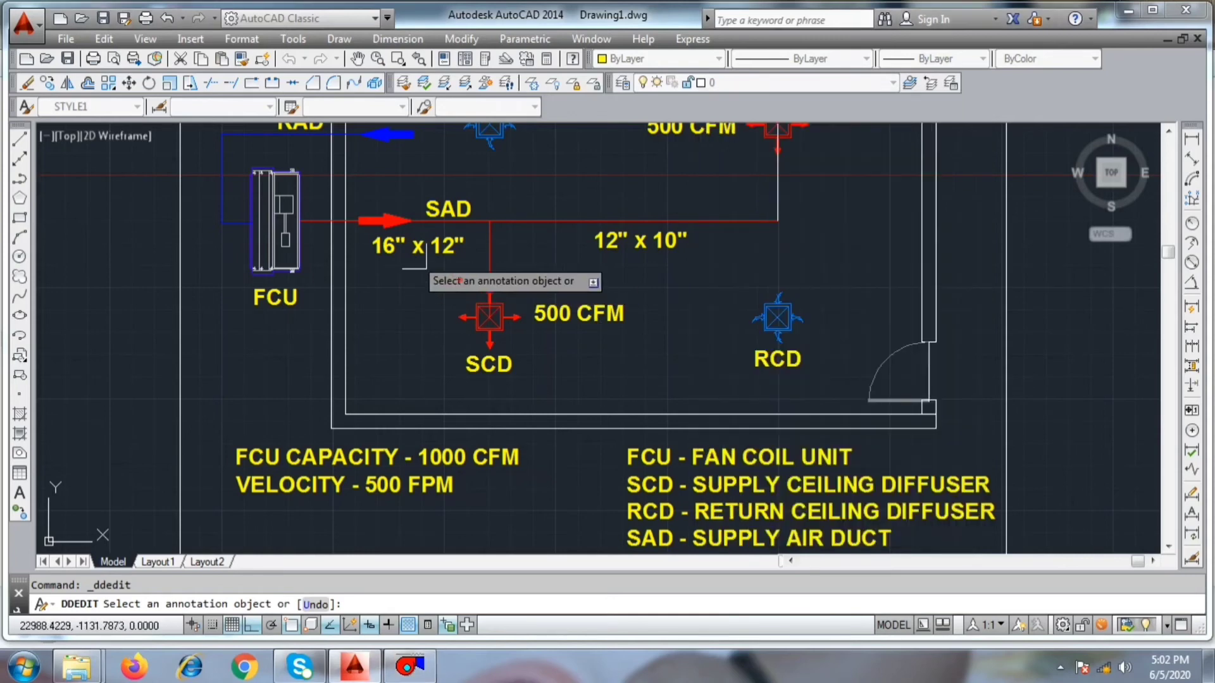
click(407, 248)
click(384, 248)
key(BackSpace)
text(2)
click(451, 329)
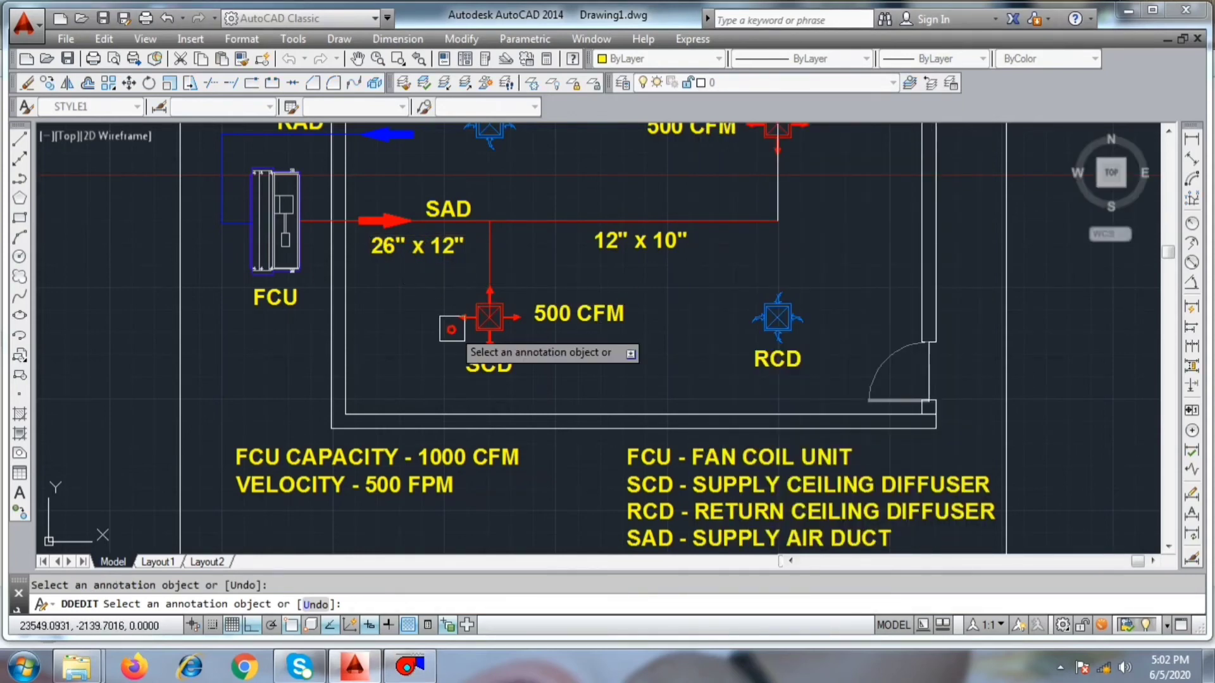
Step: Switch to DuctSizer and set the flow rate to 500 cfm, keeping the 500 fpm velocity
click(410, 665)
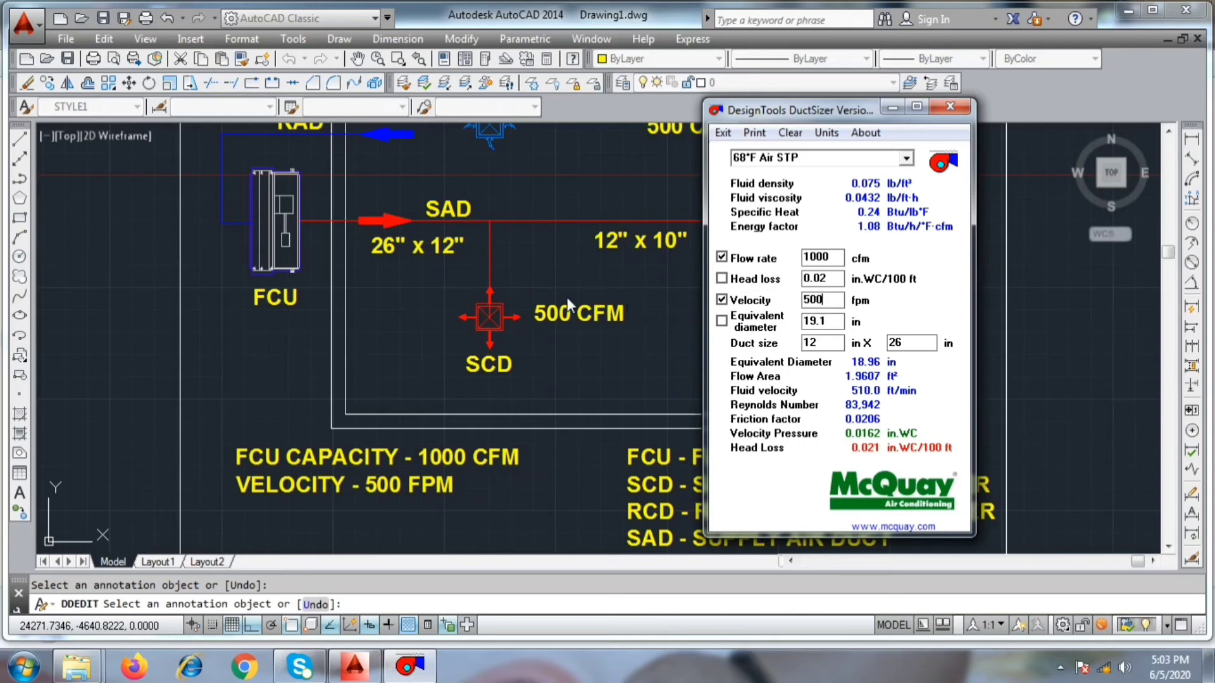
drag(832, 257, 769, 255)
text(500)
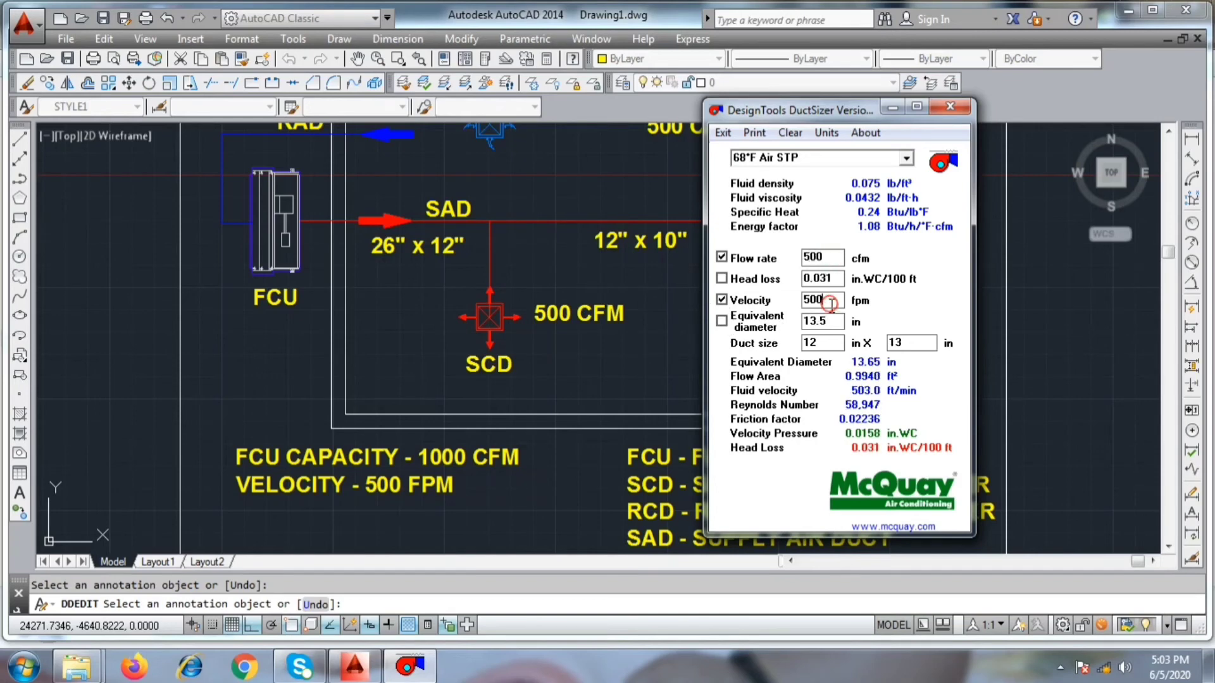
Step: Switch to AutoCAD and edit the size label of the branch duct to the far supply diffuser to read 12" x 14"
click(617, 311)
click(667, 248)
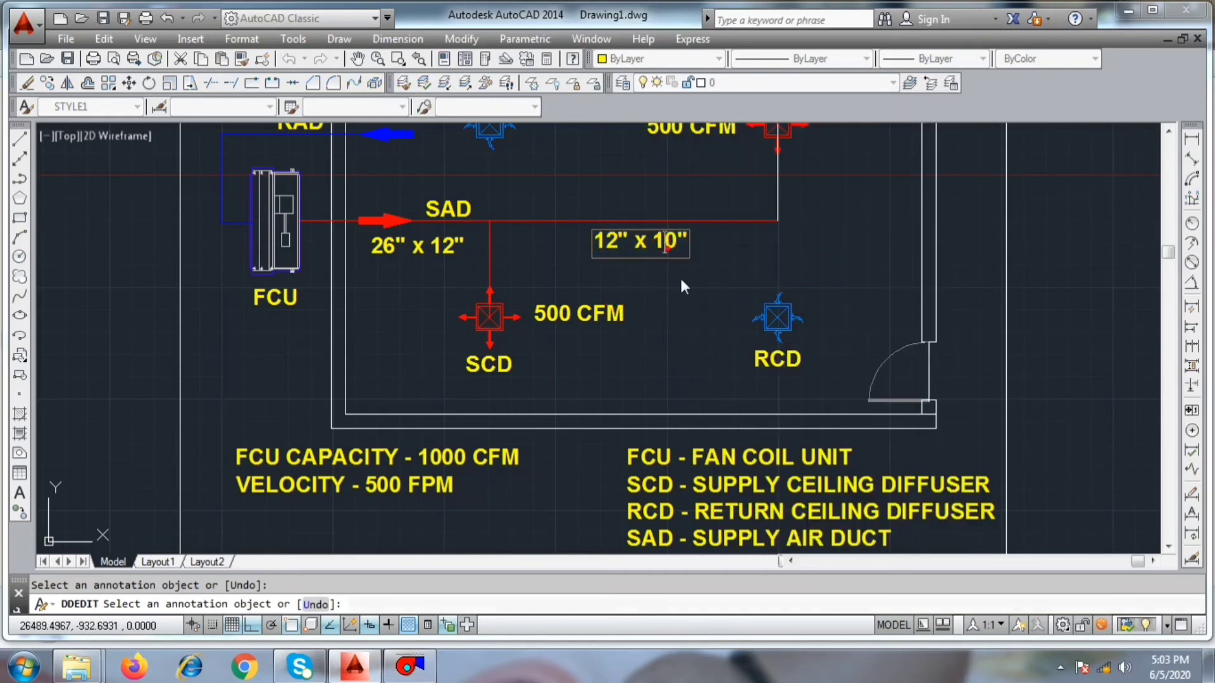
key(Delete)
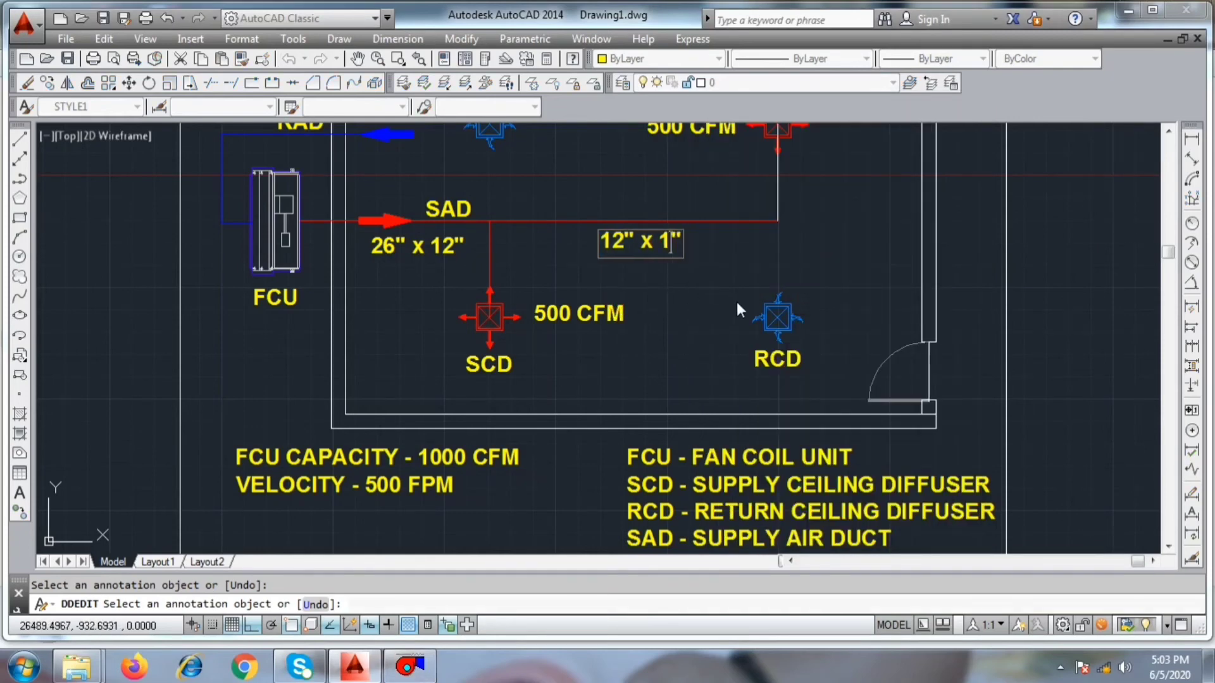
text(4)
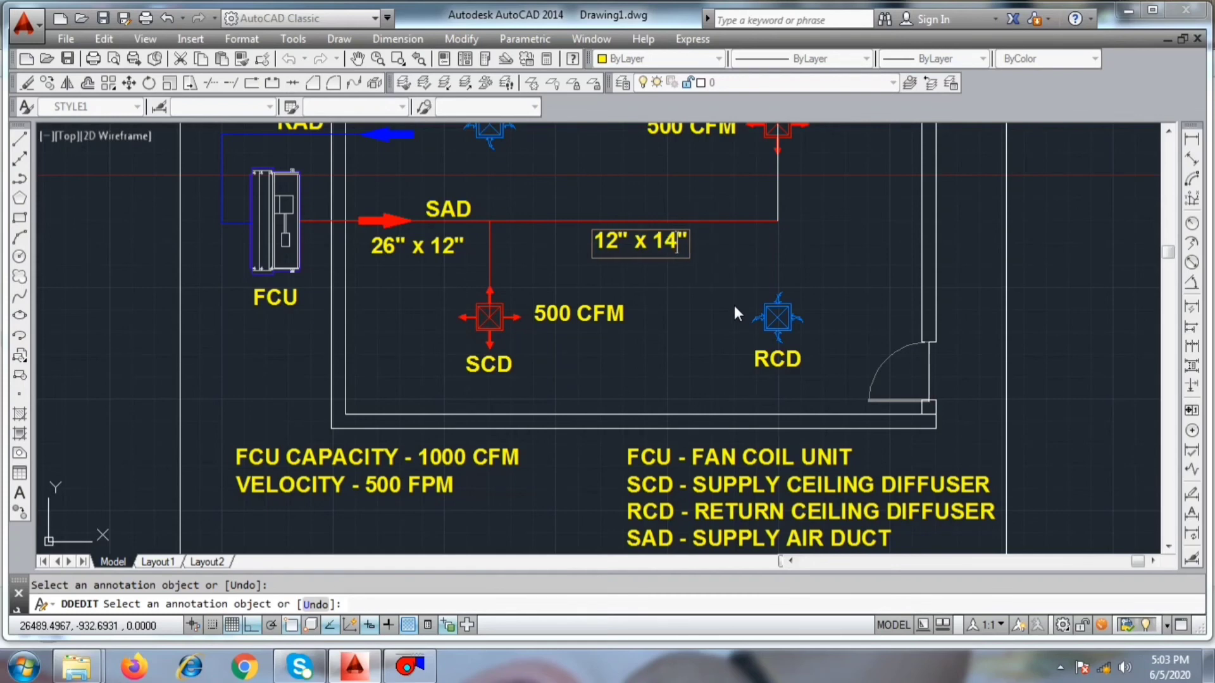
click(664, 322)
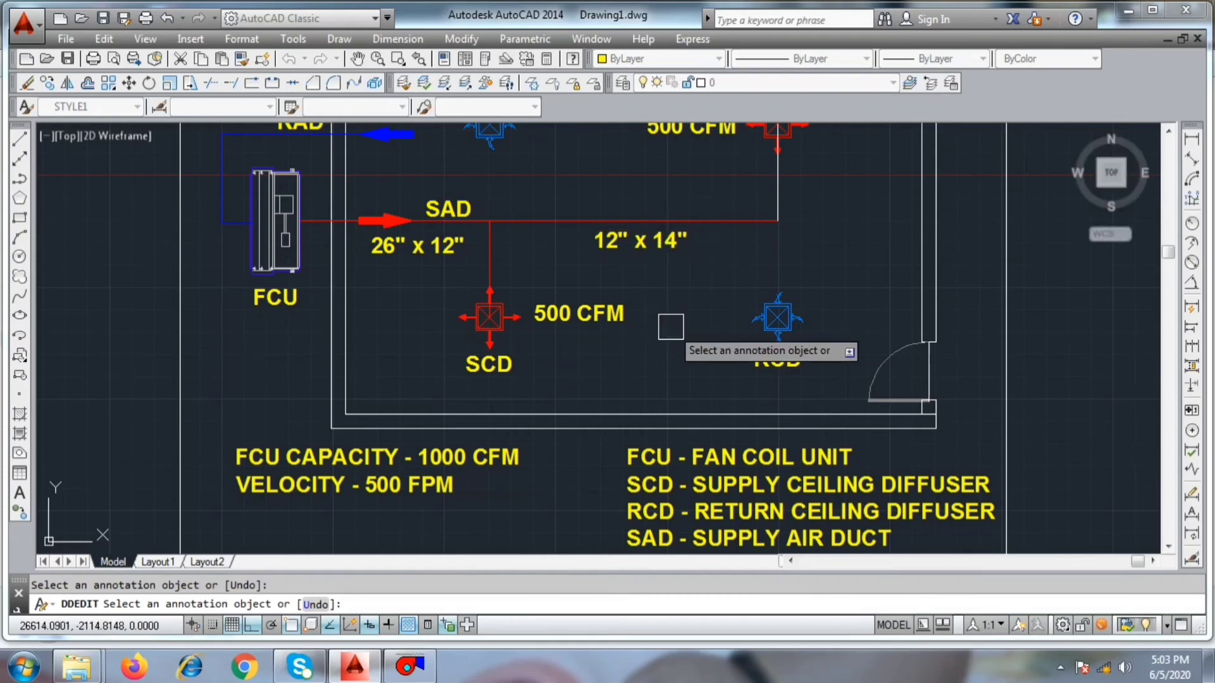
Step: Switch to DuctSizer, move its window clear of the duct labels and set the flow rate to 1000 cfm, keeping the 500 fpm velocity
click(433, 668)
drag(770, 113, 851, 128)
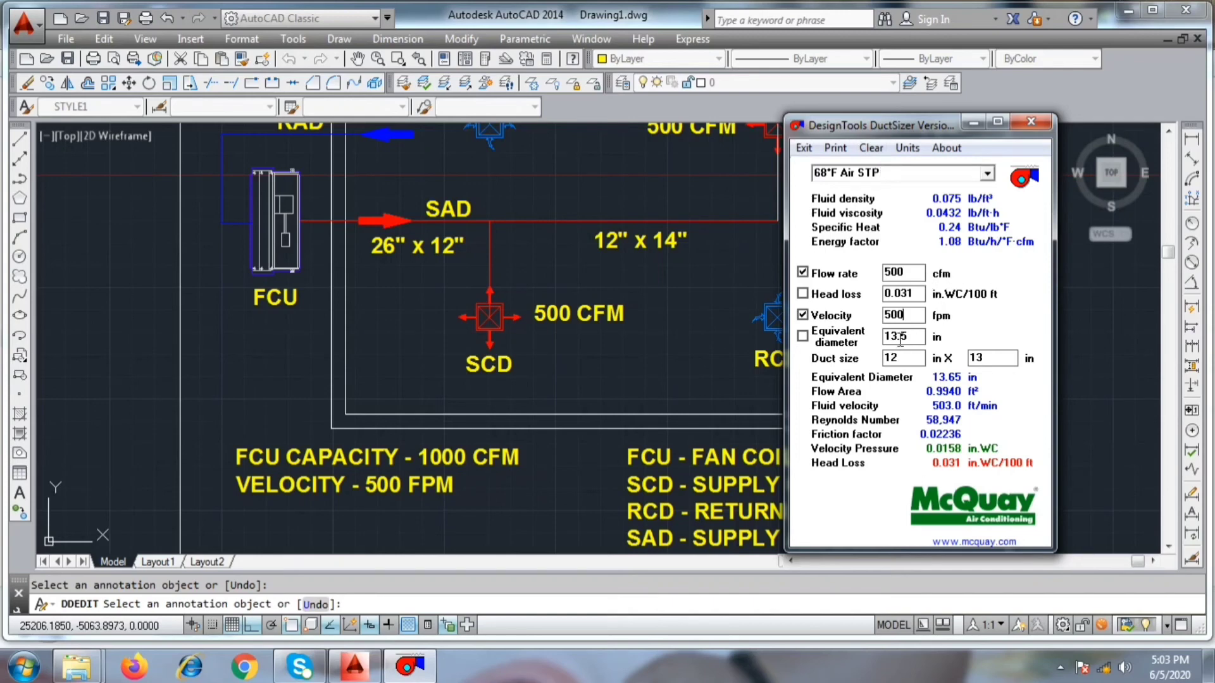
click(907, 276)
click(802, 272)
text(10)
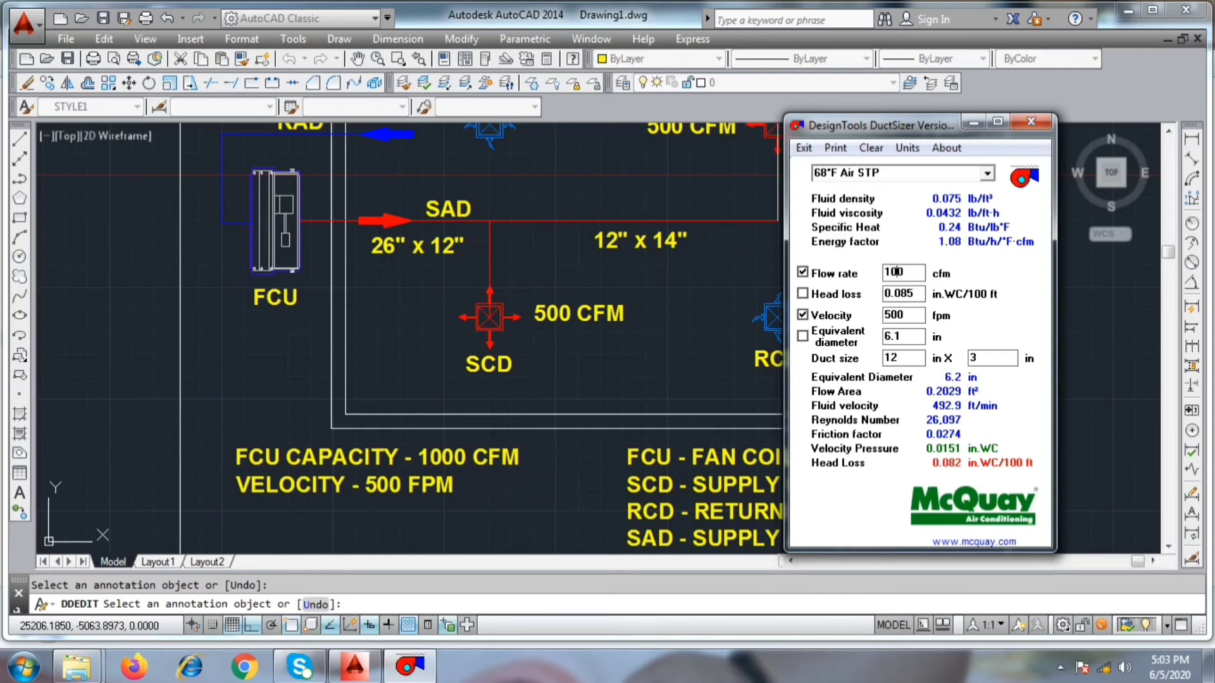
text(0)
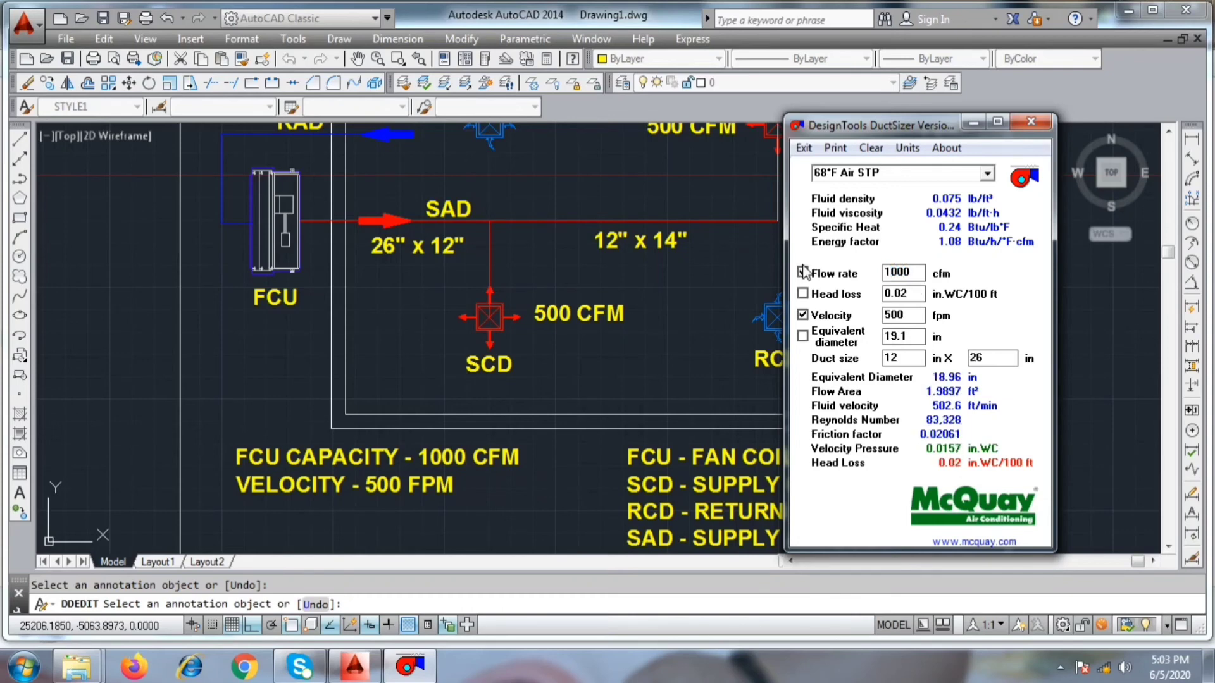
Step: Set the flow rate back to 500 cfm for the branch duct sizing
key(BackSpace)
key(BackSpace)
key(BackSpace)
key(BackSpace)
text(50)
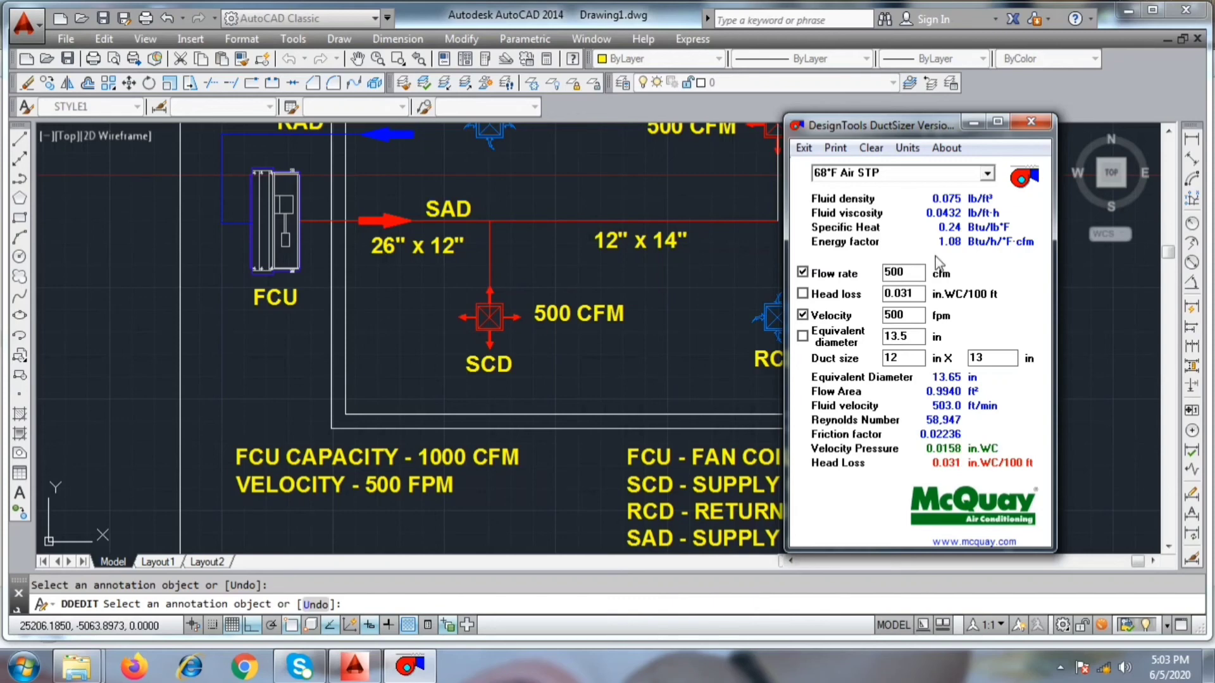
Step: Try head loss and equivalent diameter as sizing inputs, re-entering a flow rate of 500 cfm and a velocity of 500 fpm each time
click(915, 293)
click(891, 274)
text(500)
click(895, 315)
text(500)
click(911, 336)
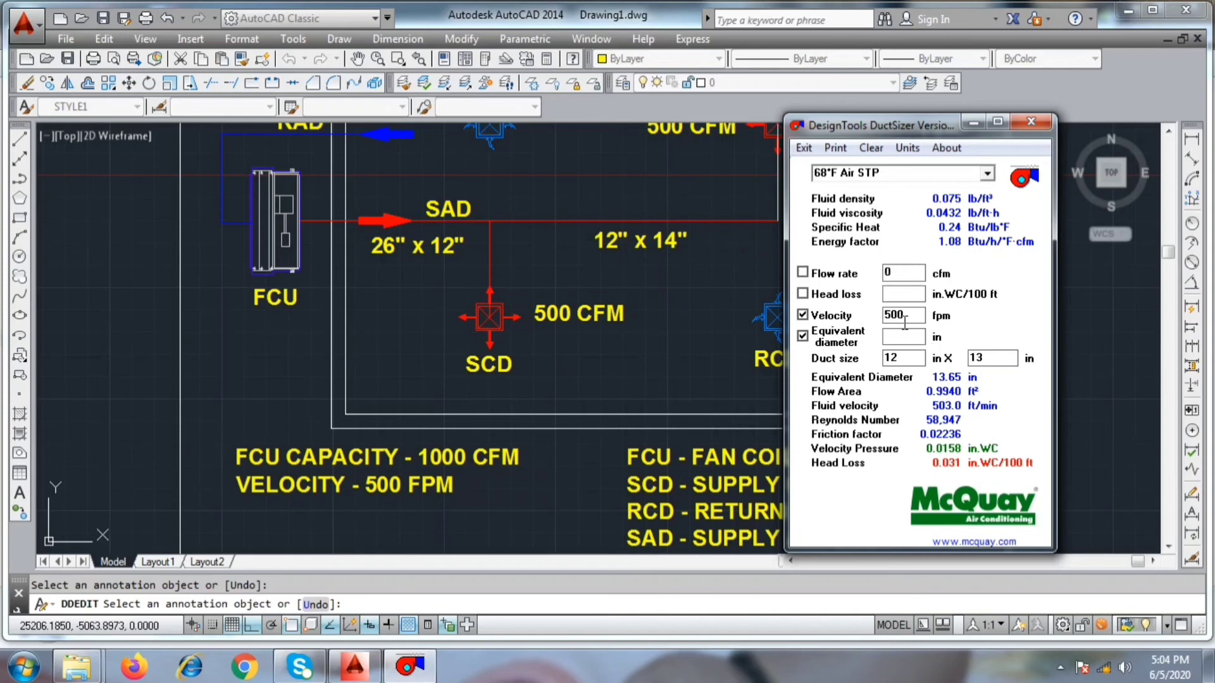
click(899, 292)
click(892, 275)
text(500)
click(895, 316)
text(500)
Step: Recalculate the duct size for flow rates of 800, 700 and finally 1000 cfm at the 500 fpm velocity
double_click(905, 272)
text(800)
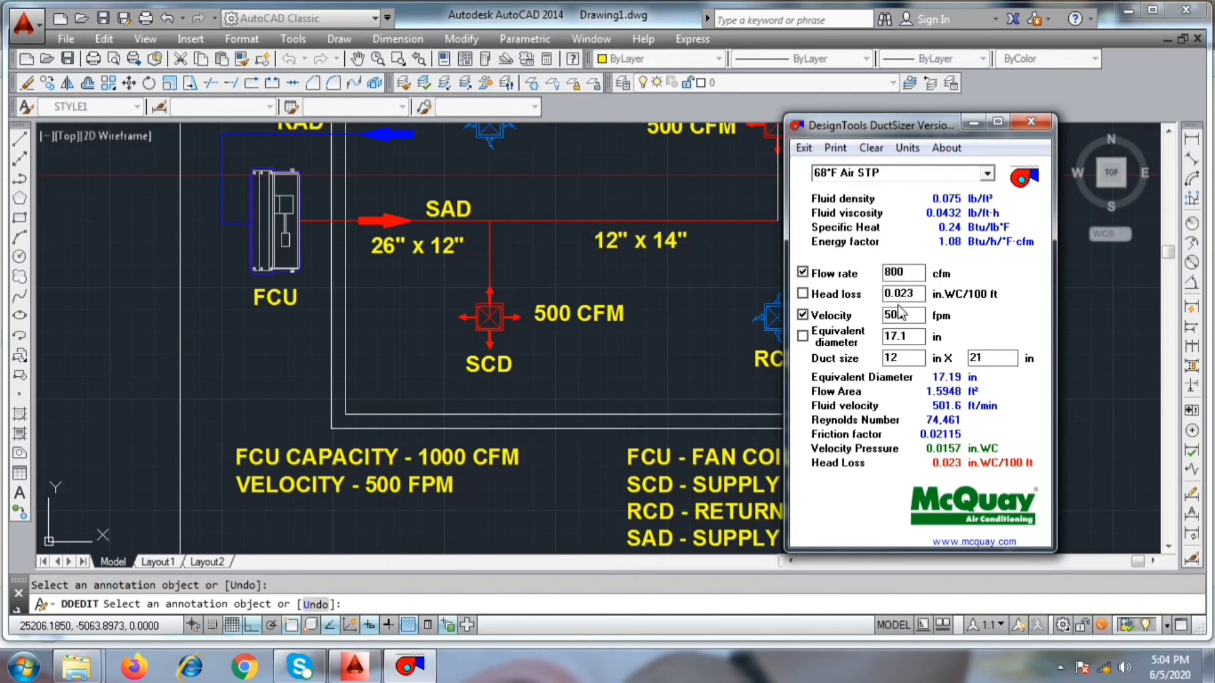
double_click(910, 272)
text(700)
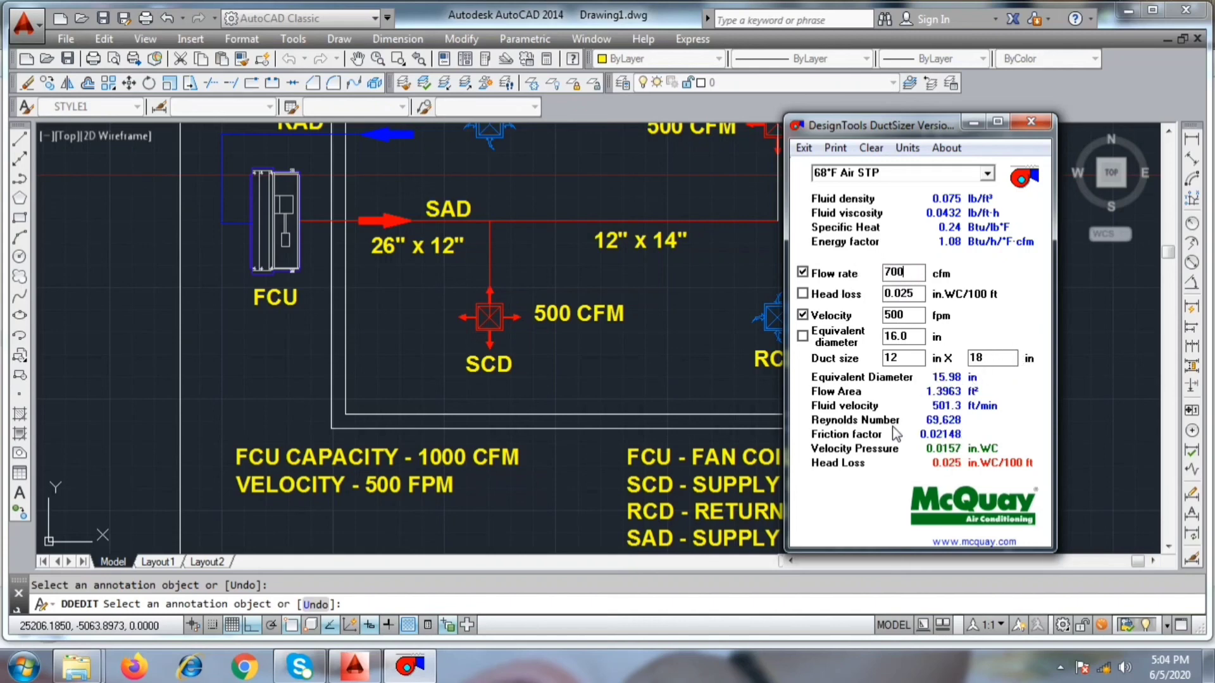
double_click(906, 274)
text(1000)
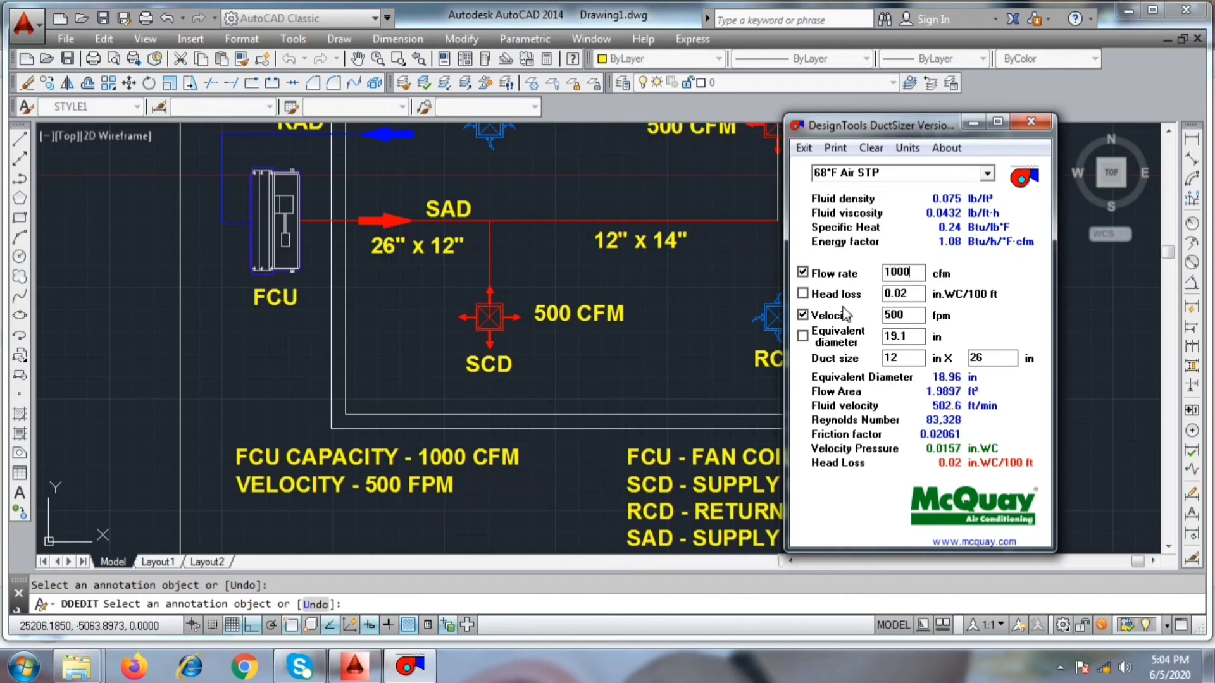
Step: Return to AutoCAD, dismiss the Windows color scheme prompt and compare the duct size labels on the 800 FPM and 500 FPM floor plans
click(645, 277)
scroll(550, 292, down, 3)
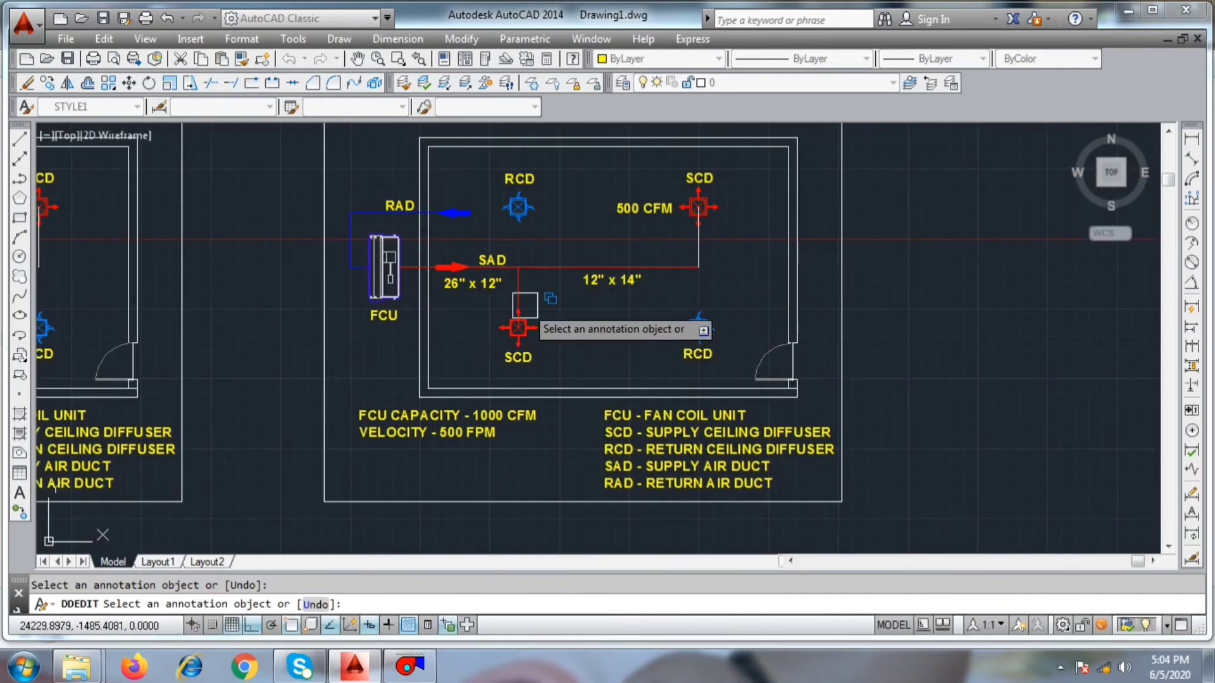
scroll(586, 282, down, 2)
middle_drag(522, 285, 747, 315)
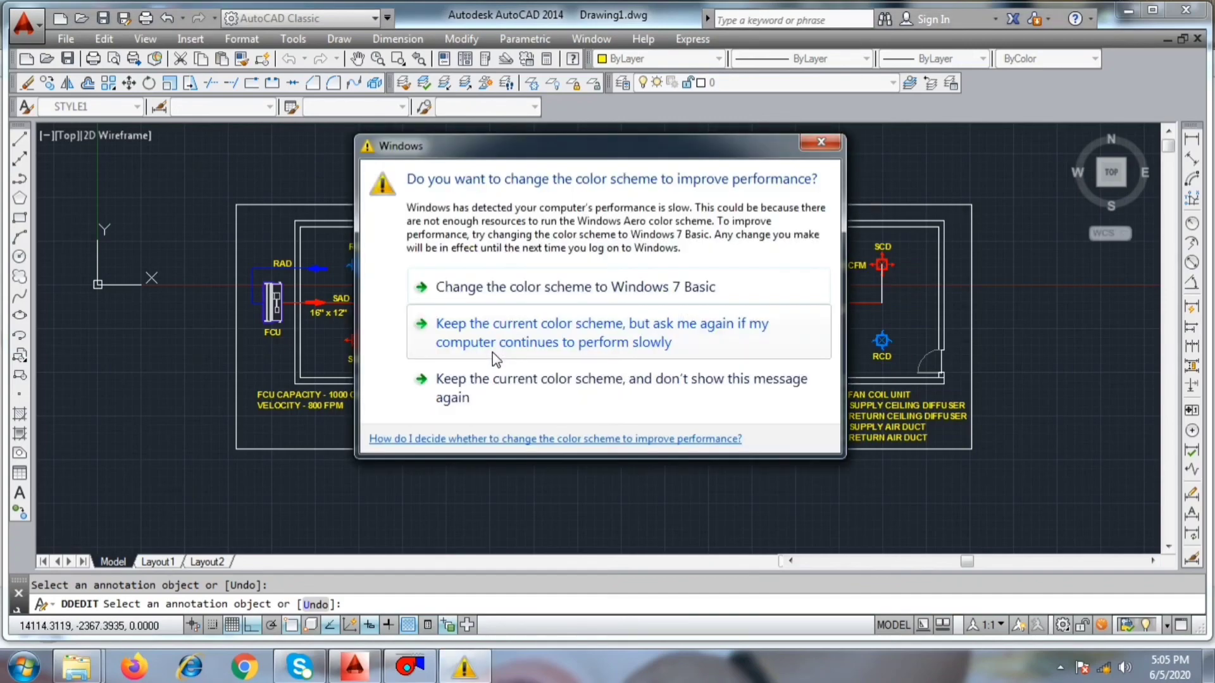
click(823, 140)
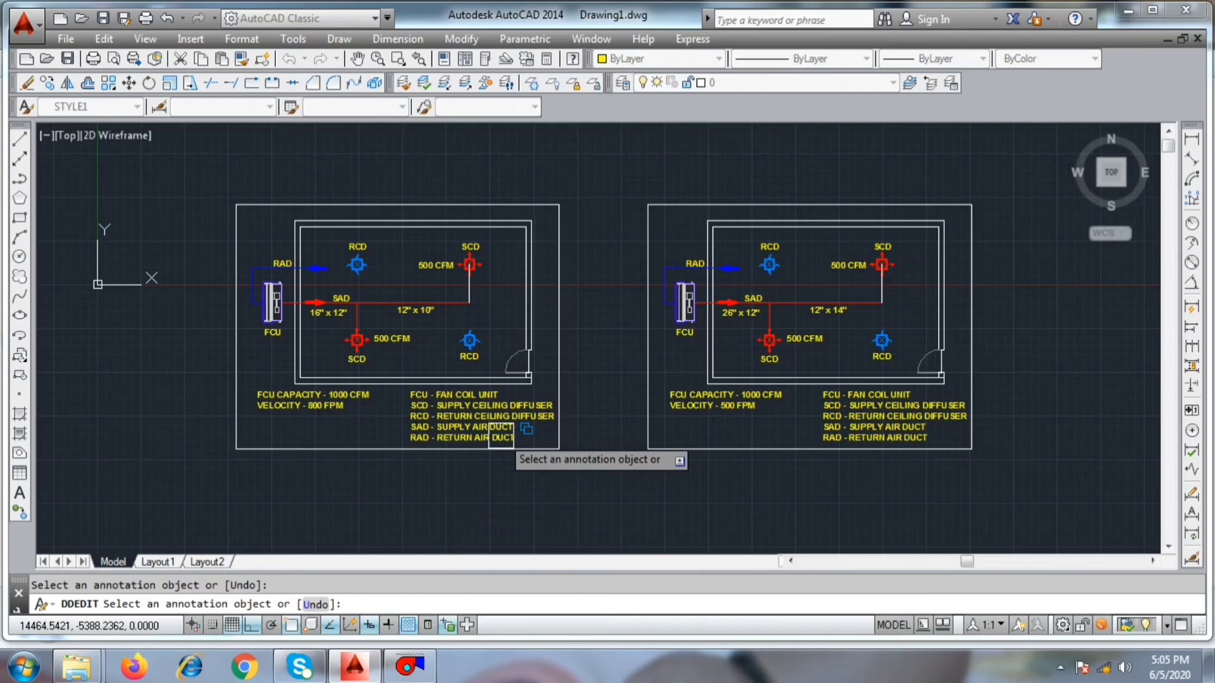
scroll(402, 346, up, 4)
scroll(405, 345, down, 2)
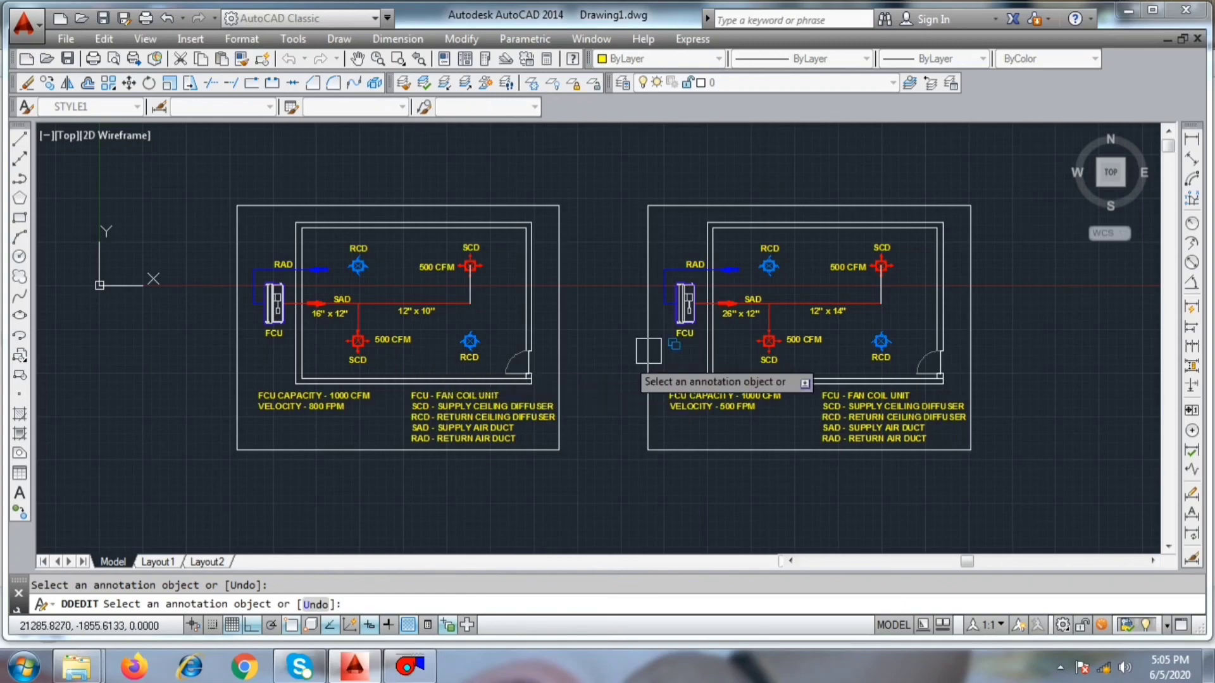
scroll(759, 310, up, 2)
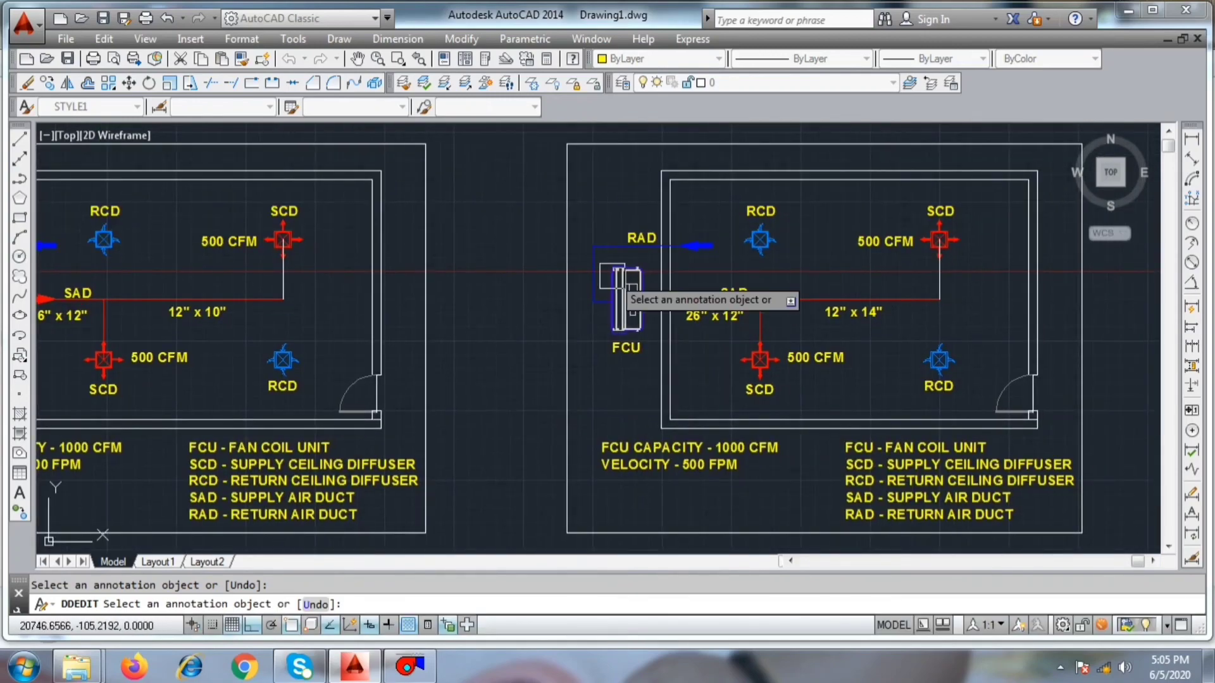
scroll(623, 293, down, 5)
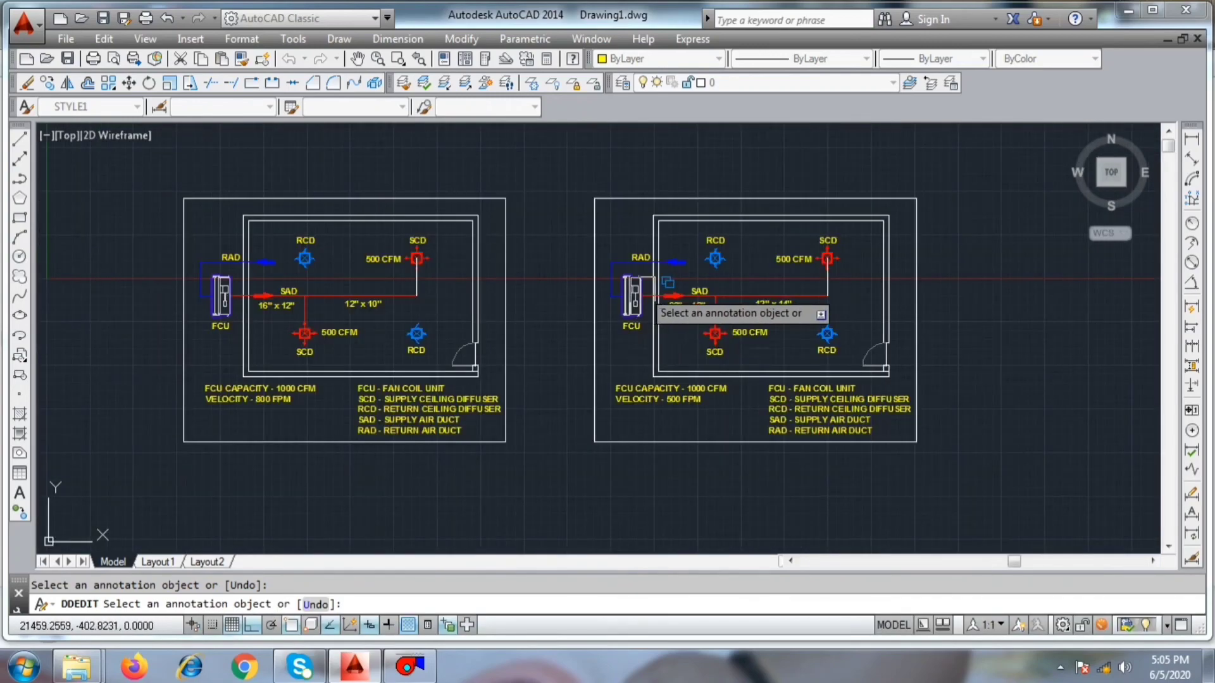
middle_drag(591, 317, 629, 312)
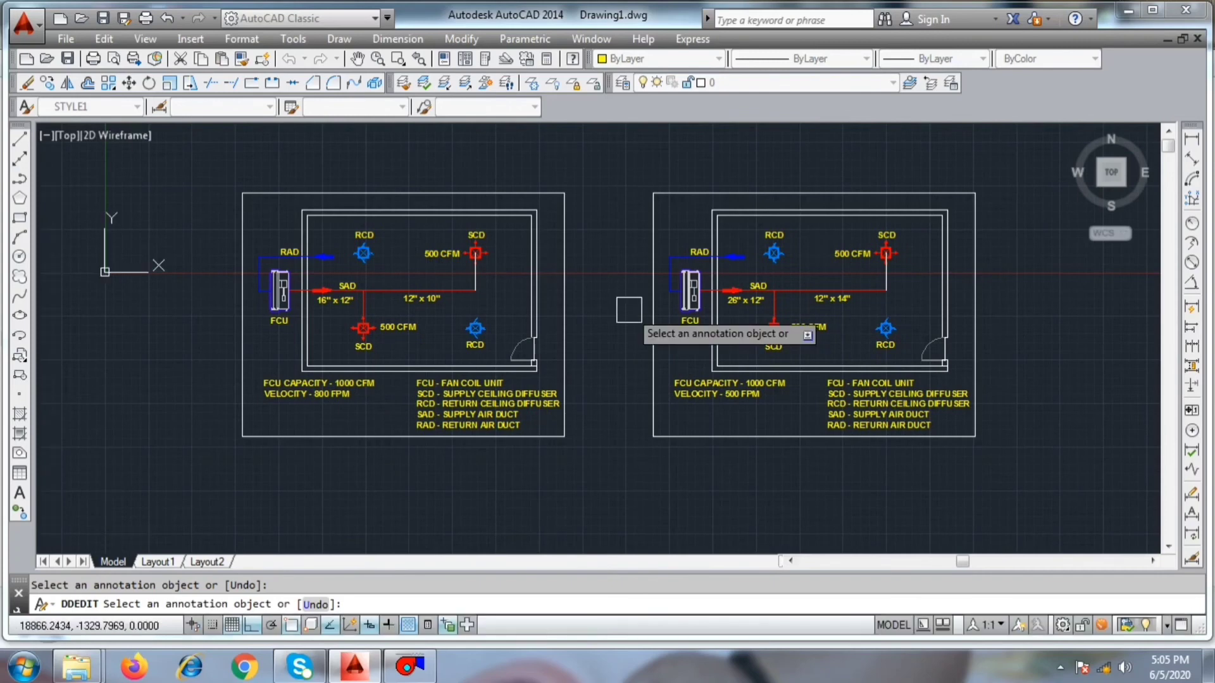